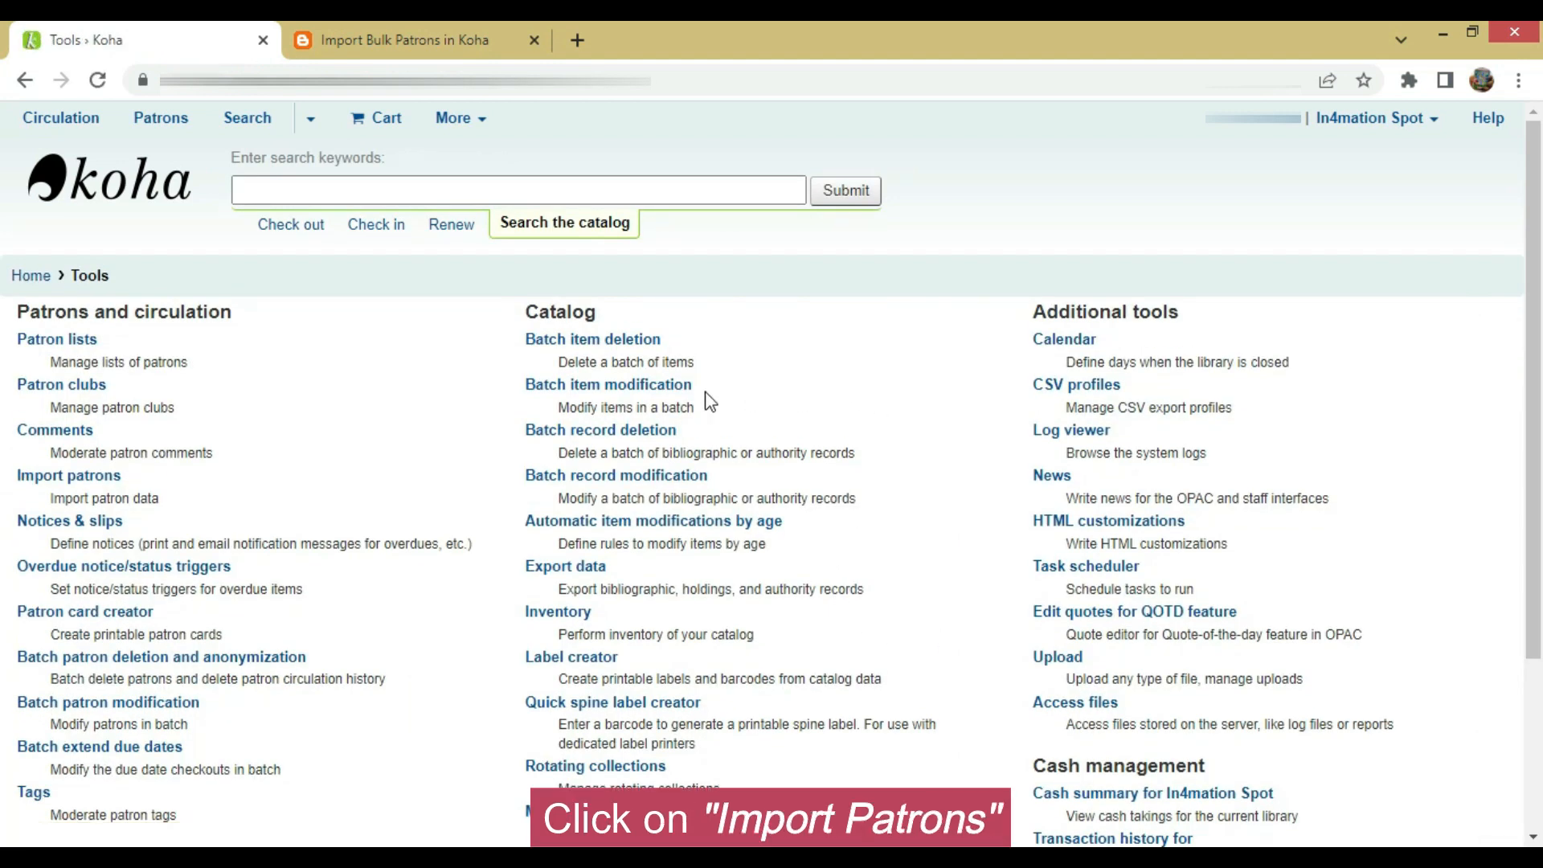
Open Import patrons, dismiss the translation toolbar, and download the Starter CSV file
click(79, 476)
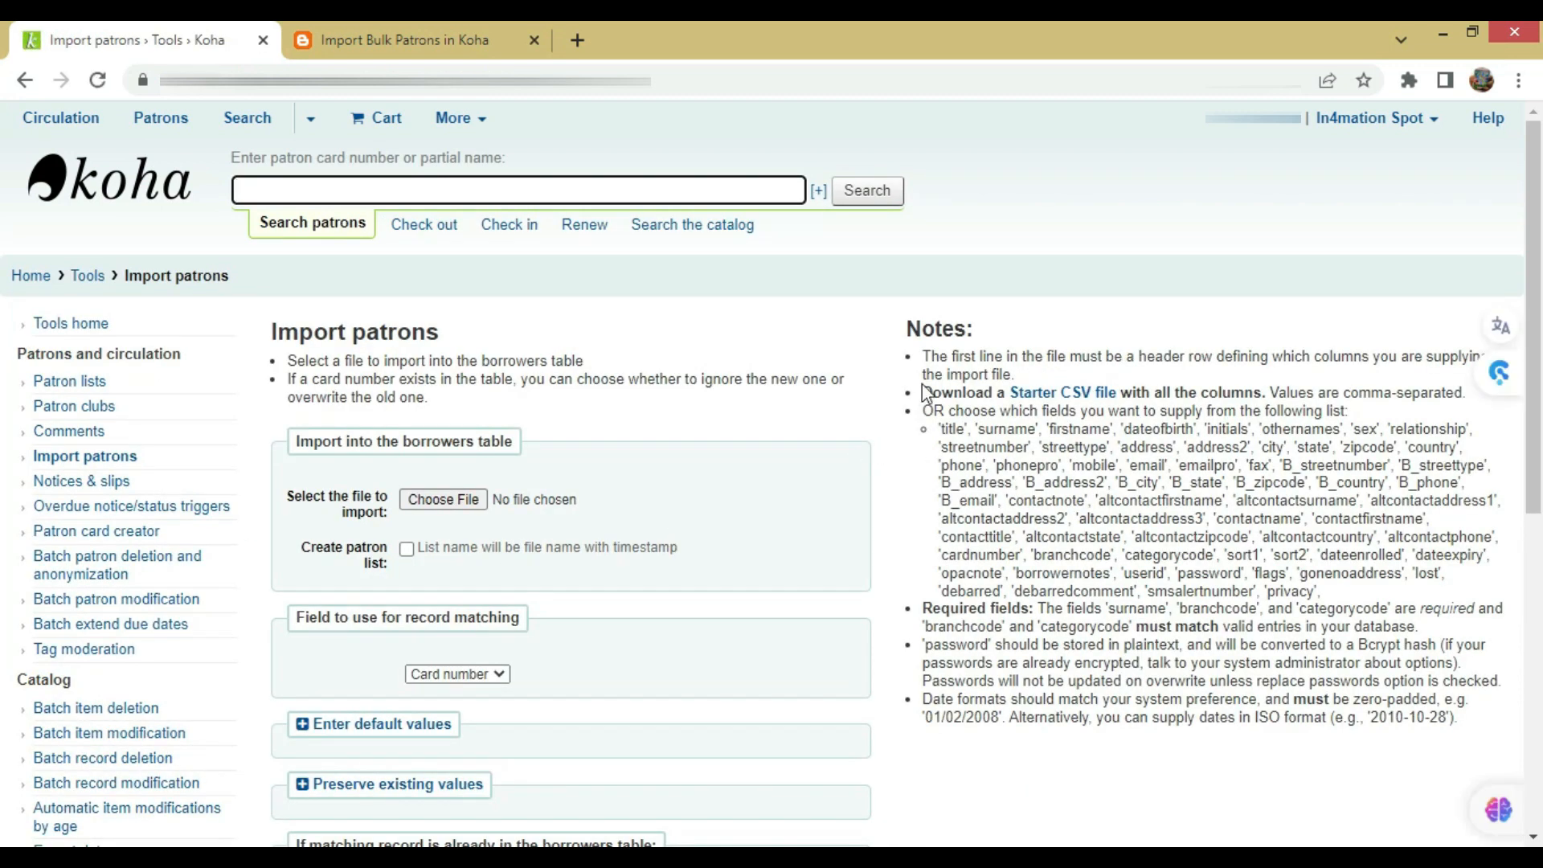
drag(923, 394, 1464, 391)
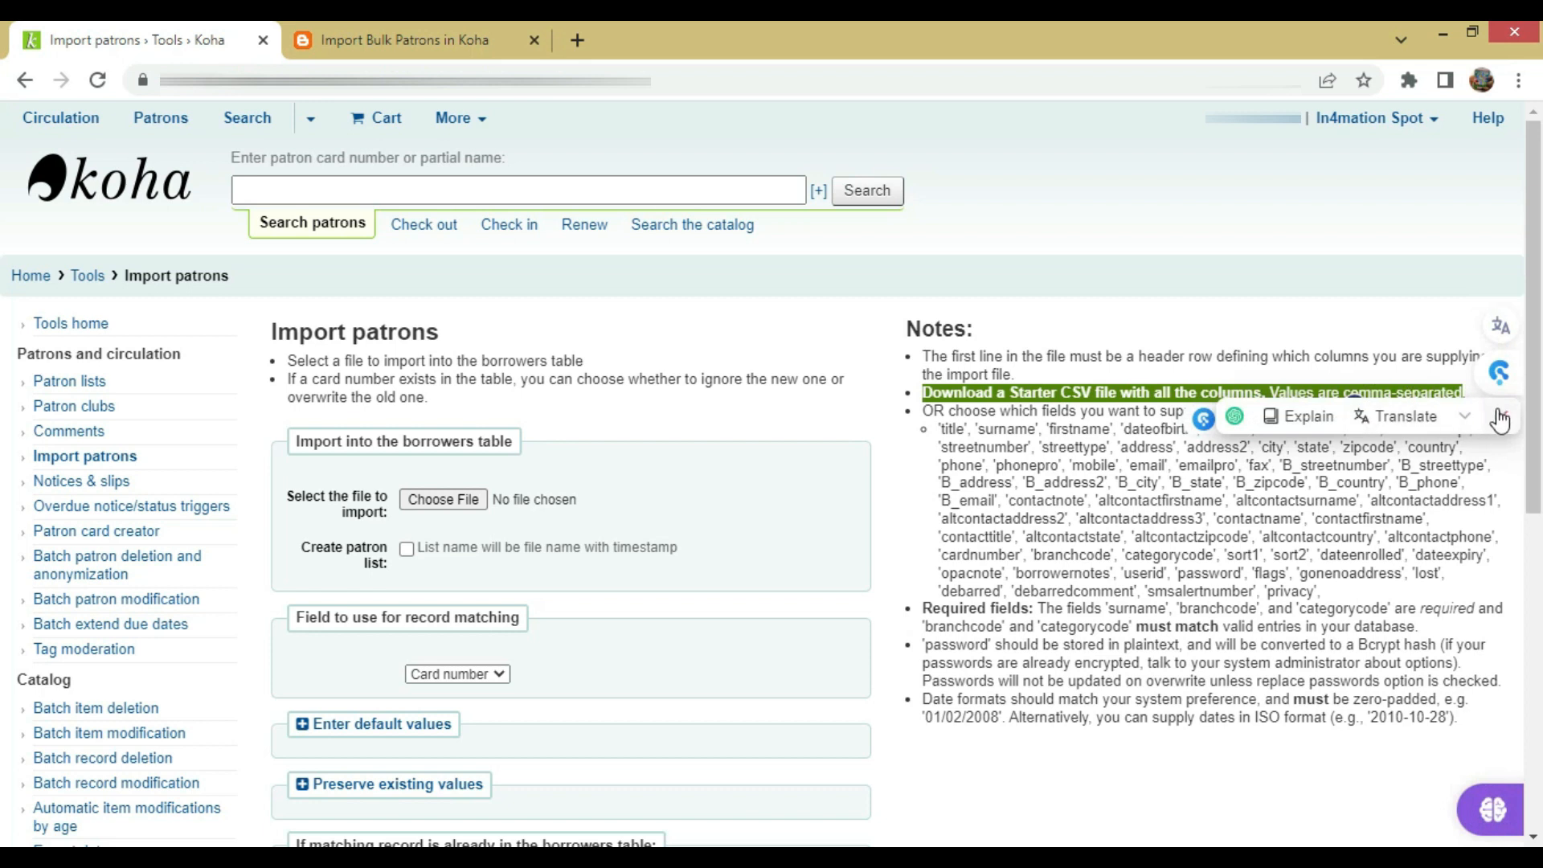
mouse_move(1500, 414)
click(1421, 464)
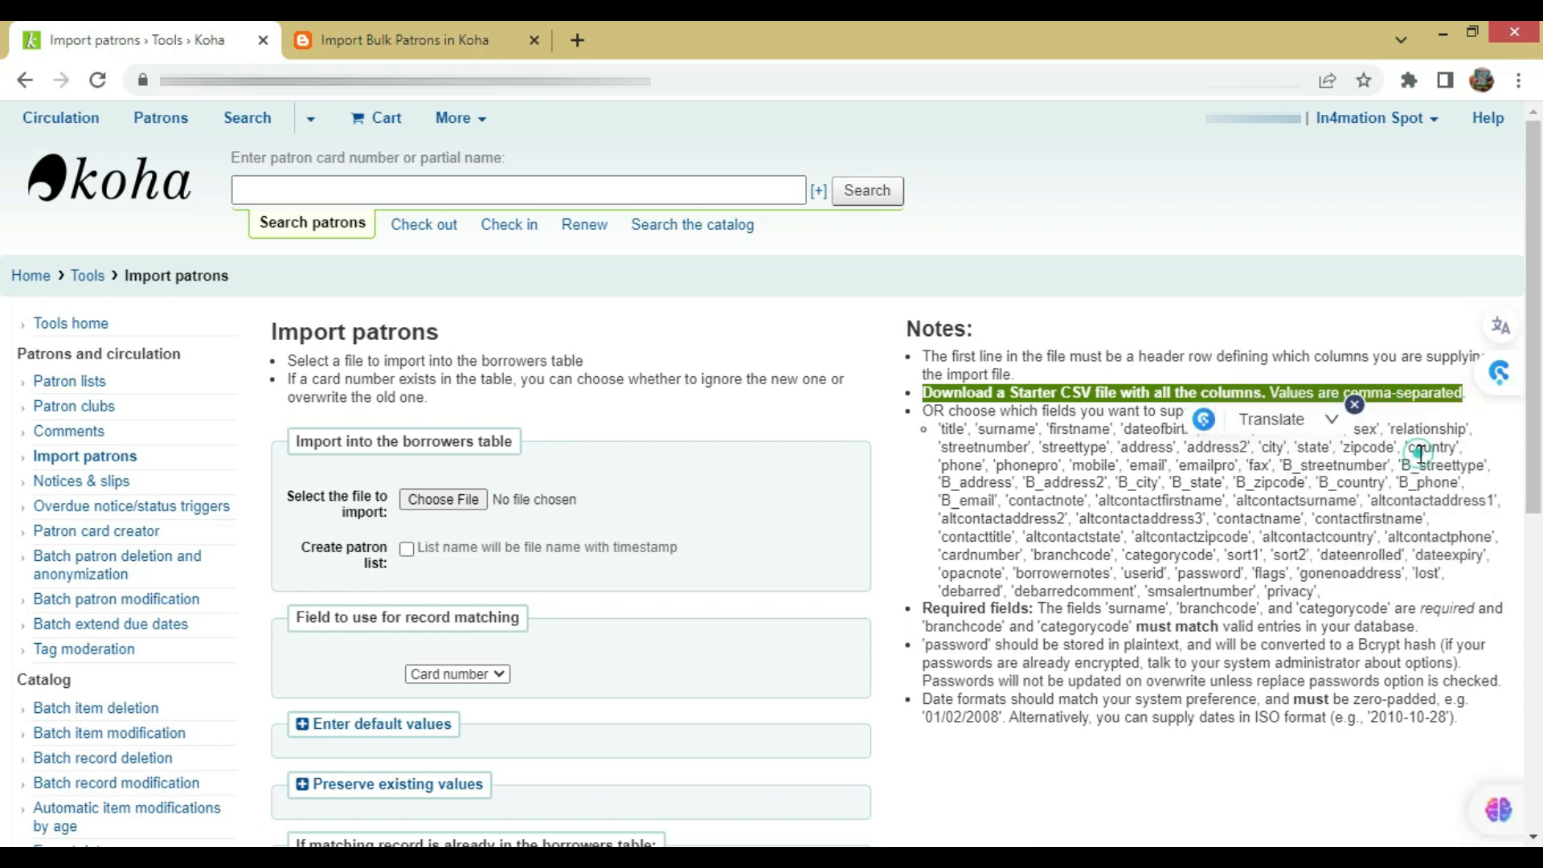
mouse_move(1355, 409)
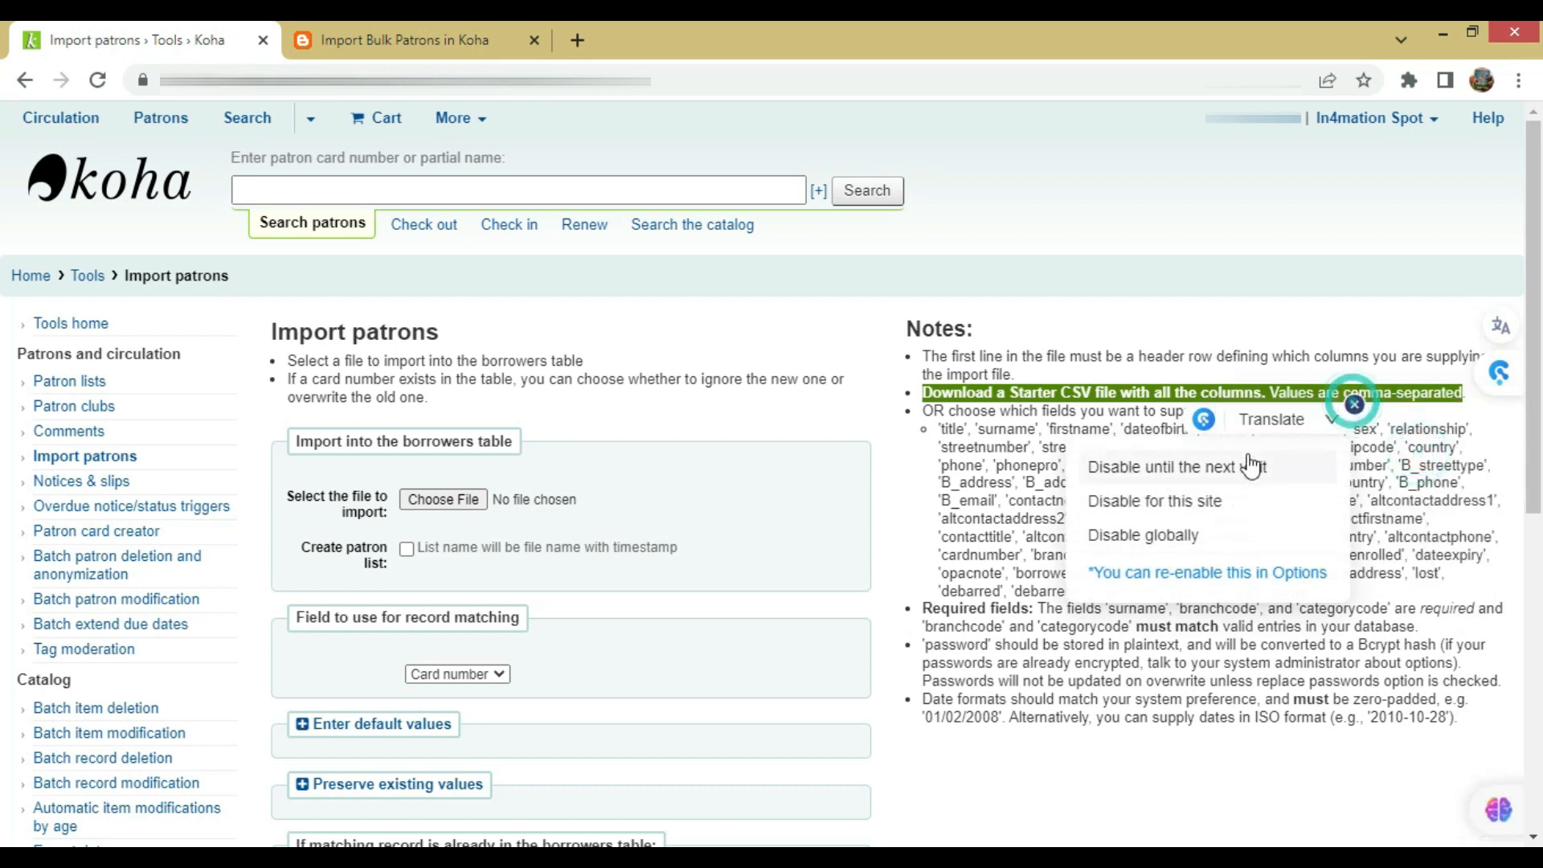
click(1242, 466)
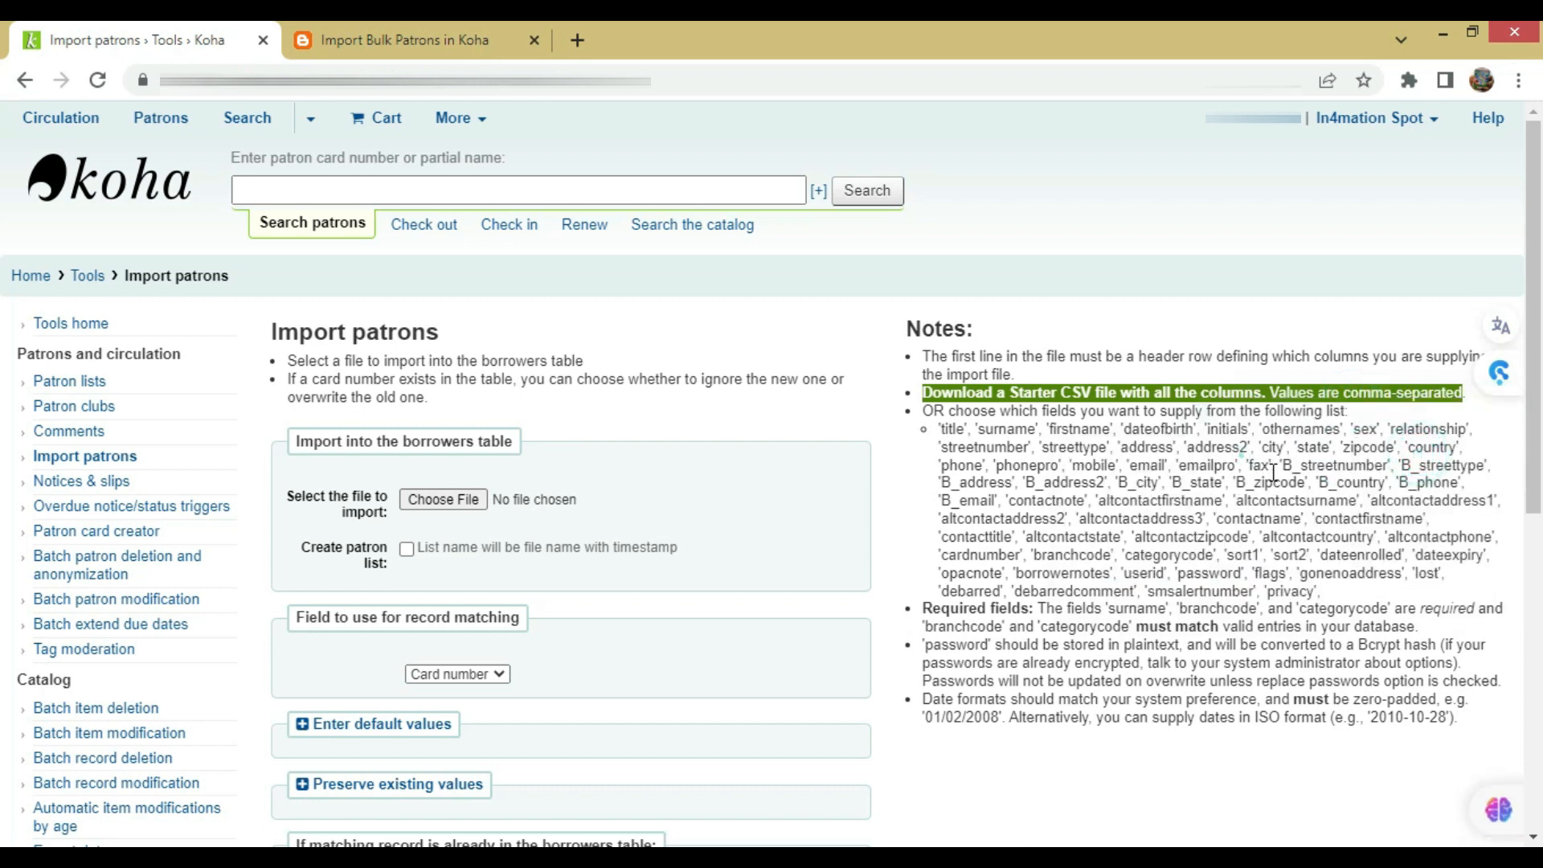
click(1005, 422)
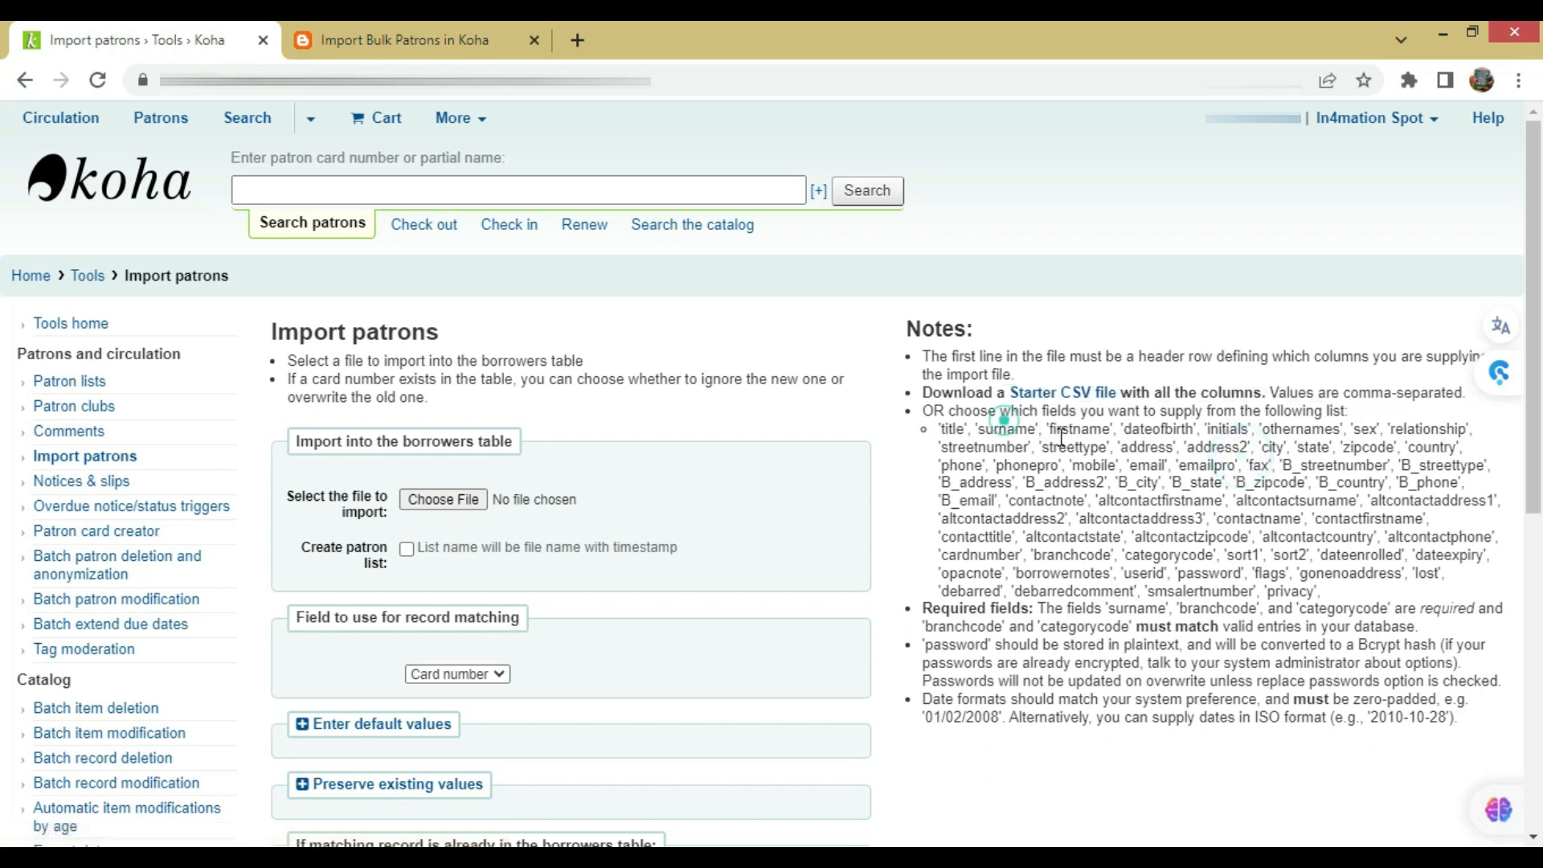
click(1069, 394)
Save the starter file as patron_import on the Desktop
click(155, 321)
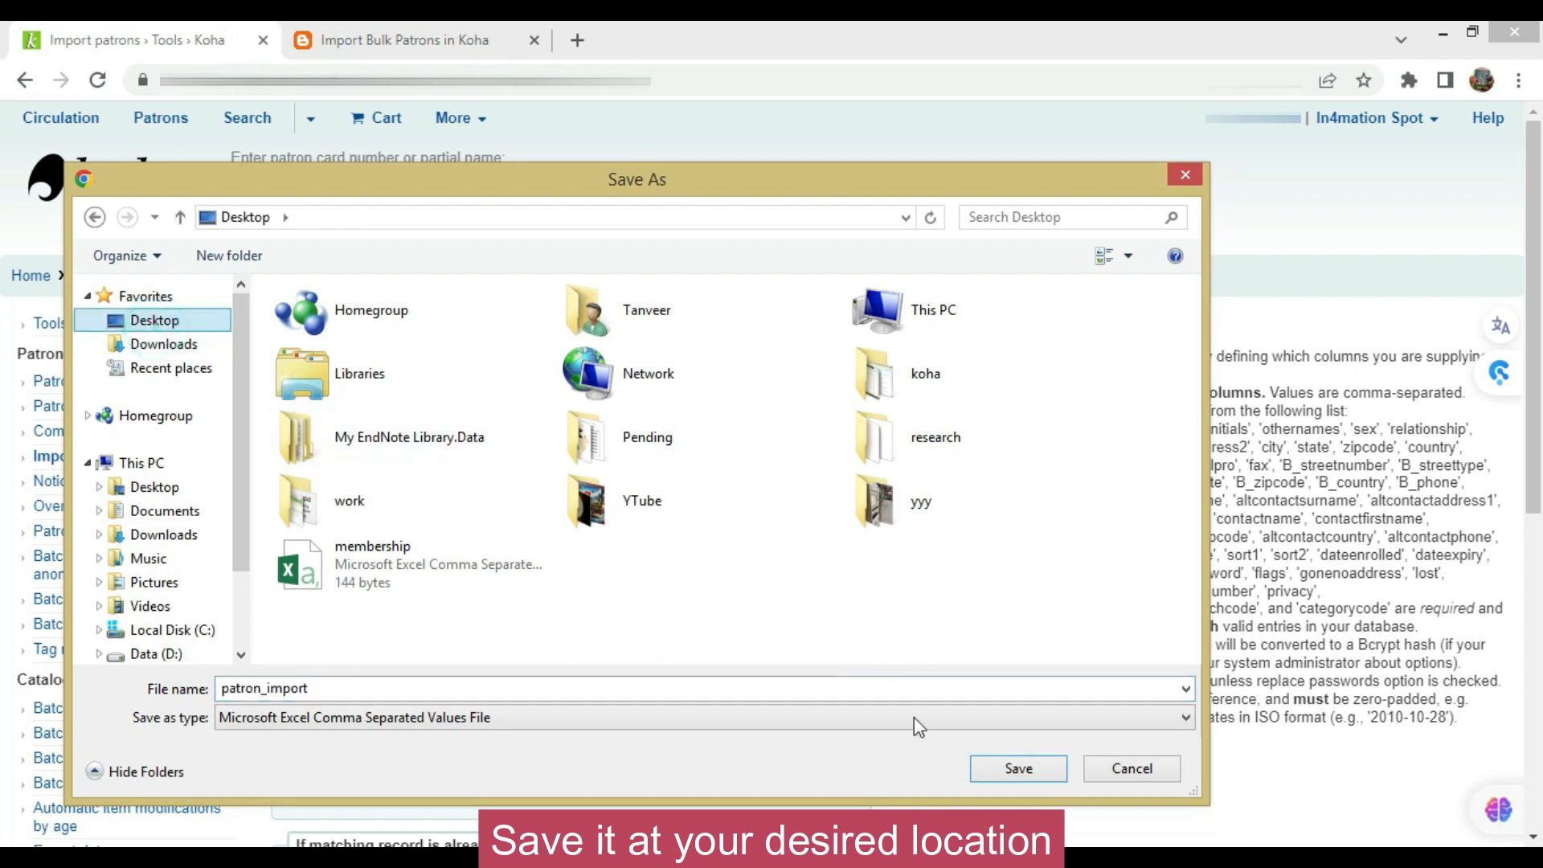
click(1021, 773)
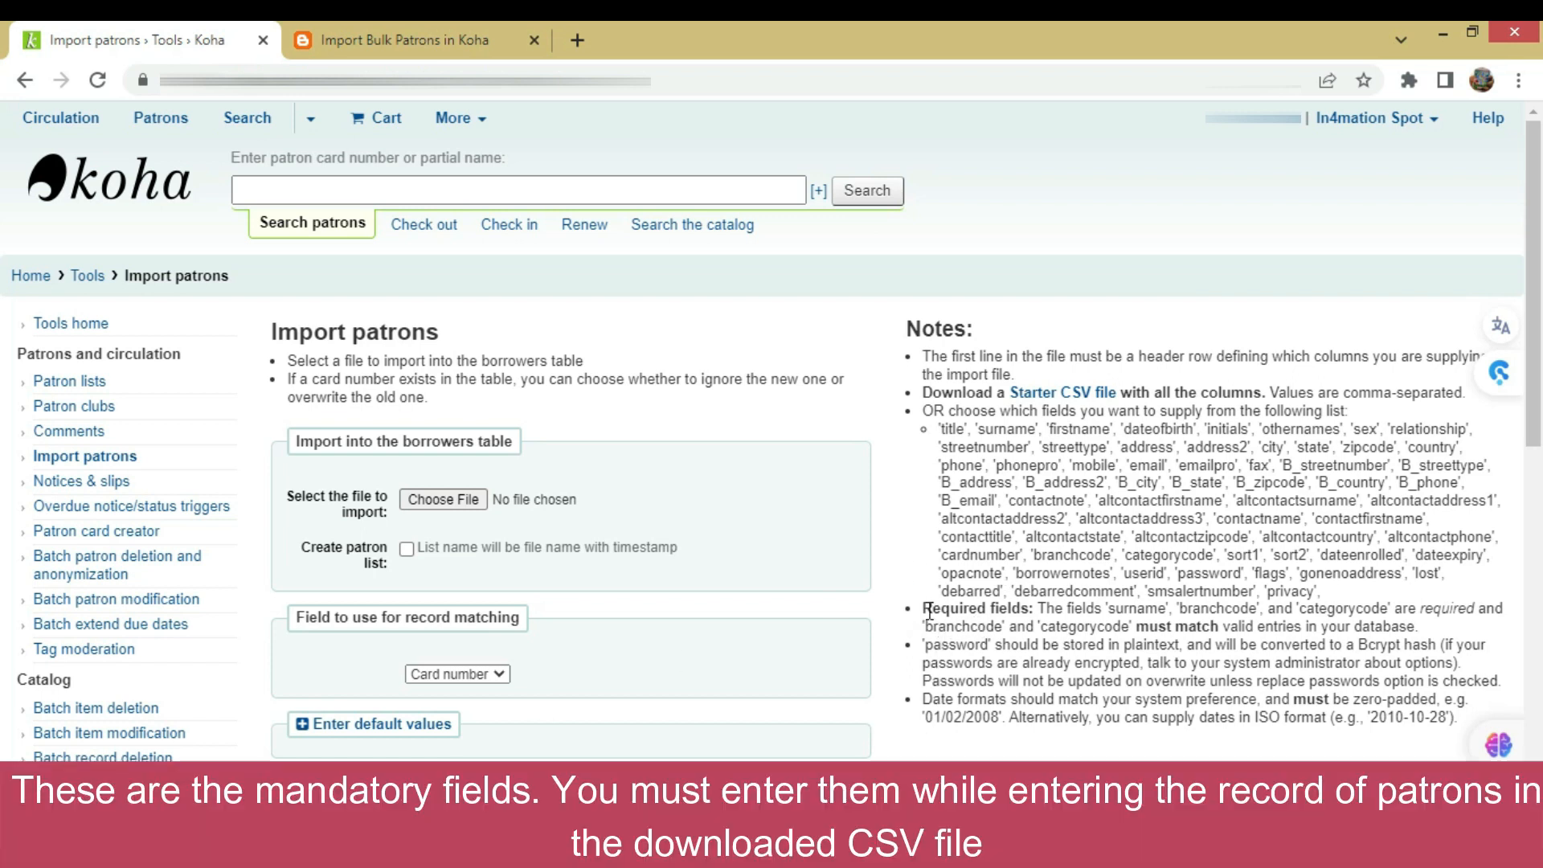
Read the notes on required surname, branchcode and categorycode fields, then open patron_import.csv
drag(925, 611, 1035, 612)
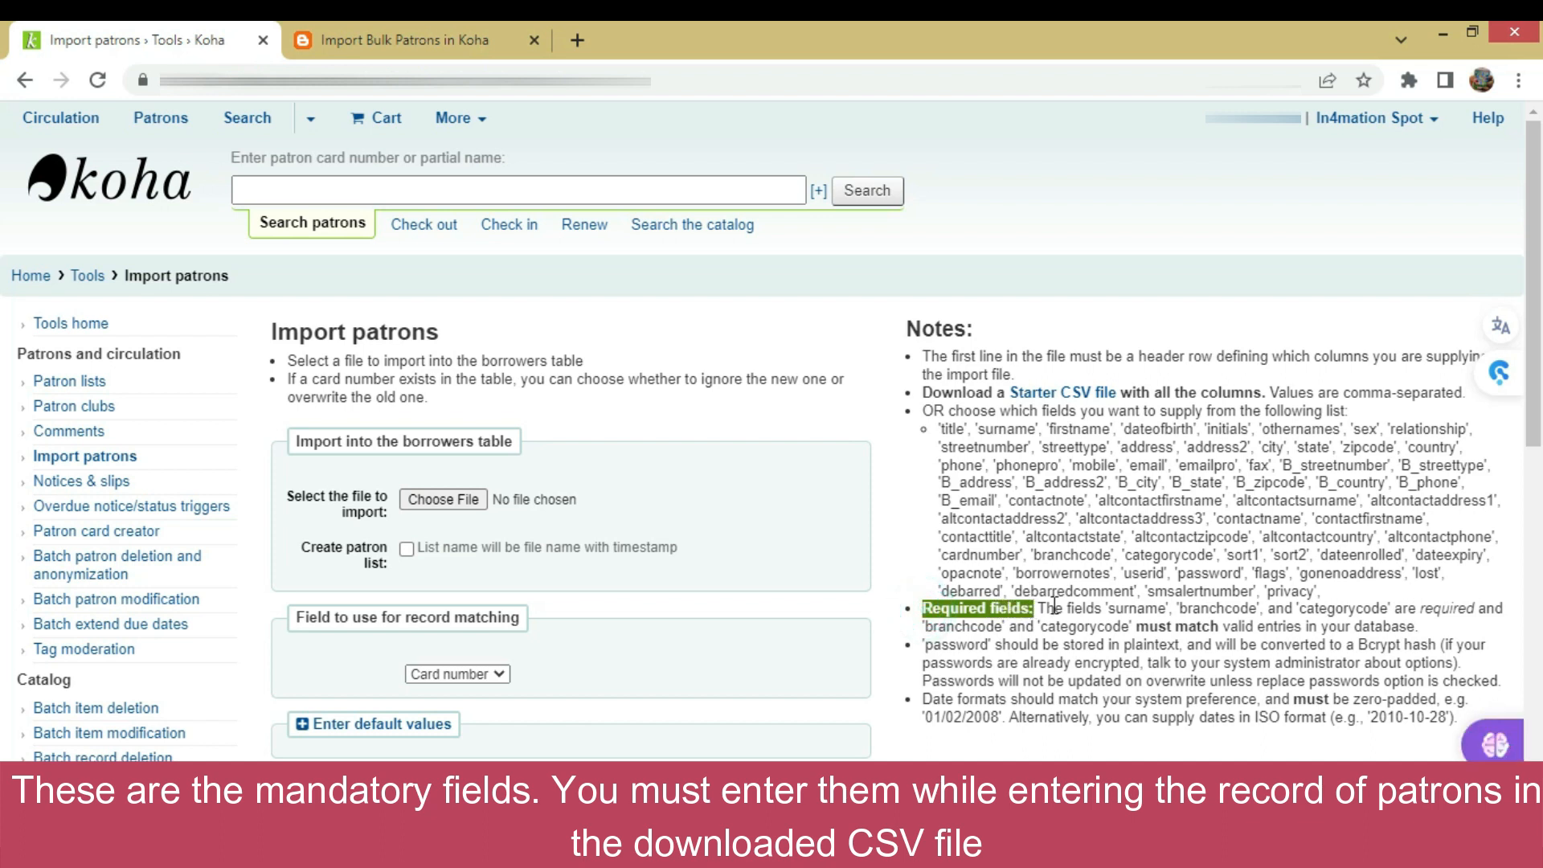
click(1068, 606)
click(1068, 606)
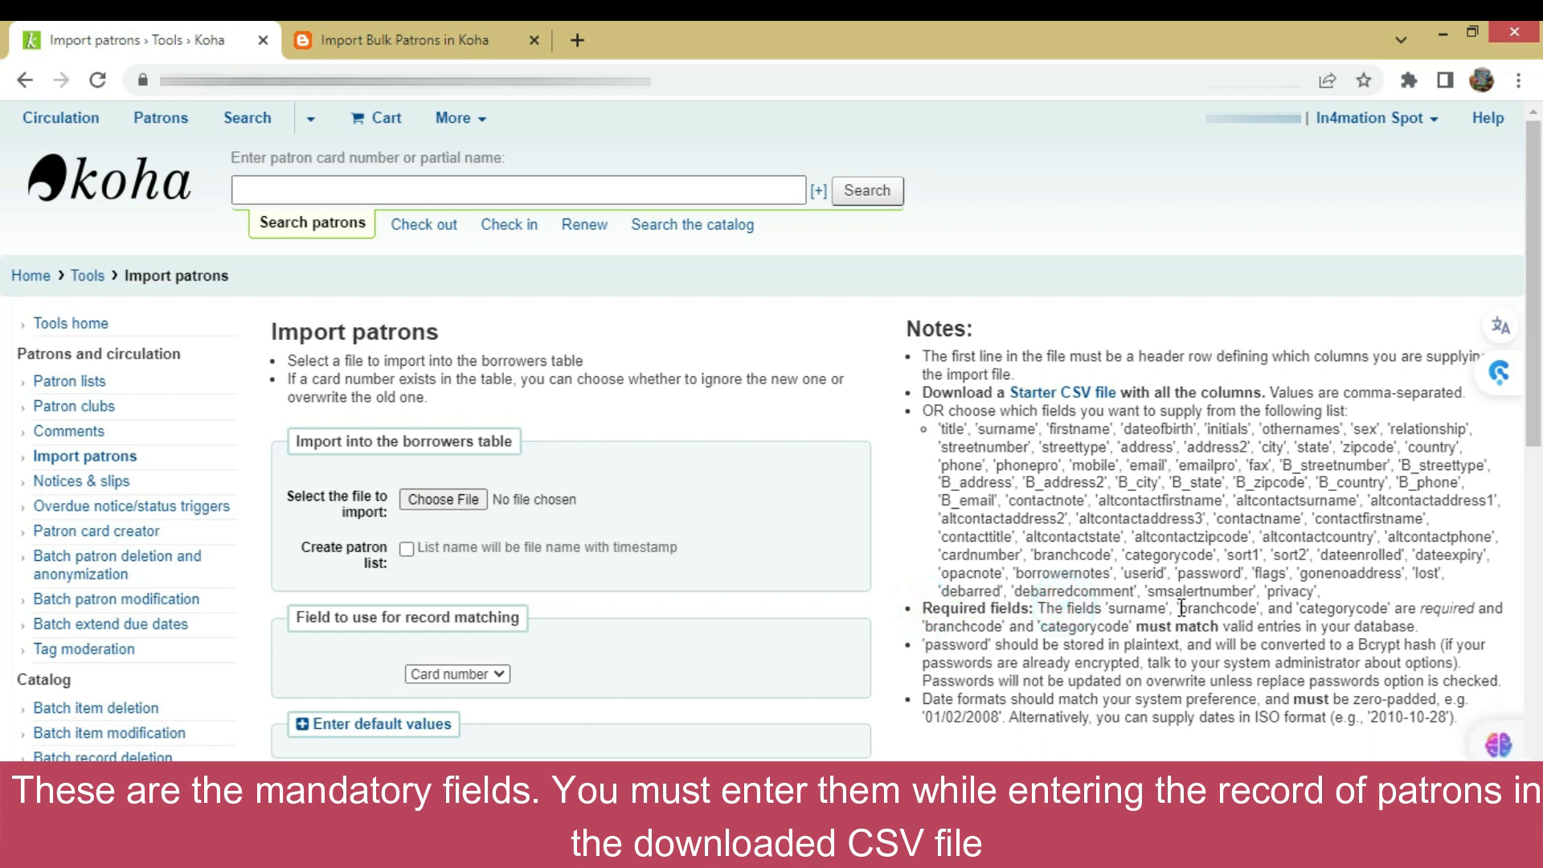
drag(1112, 609, 1377, 613)
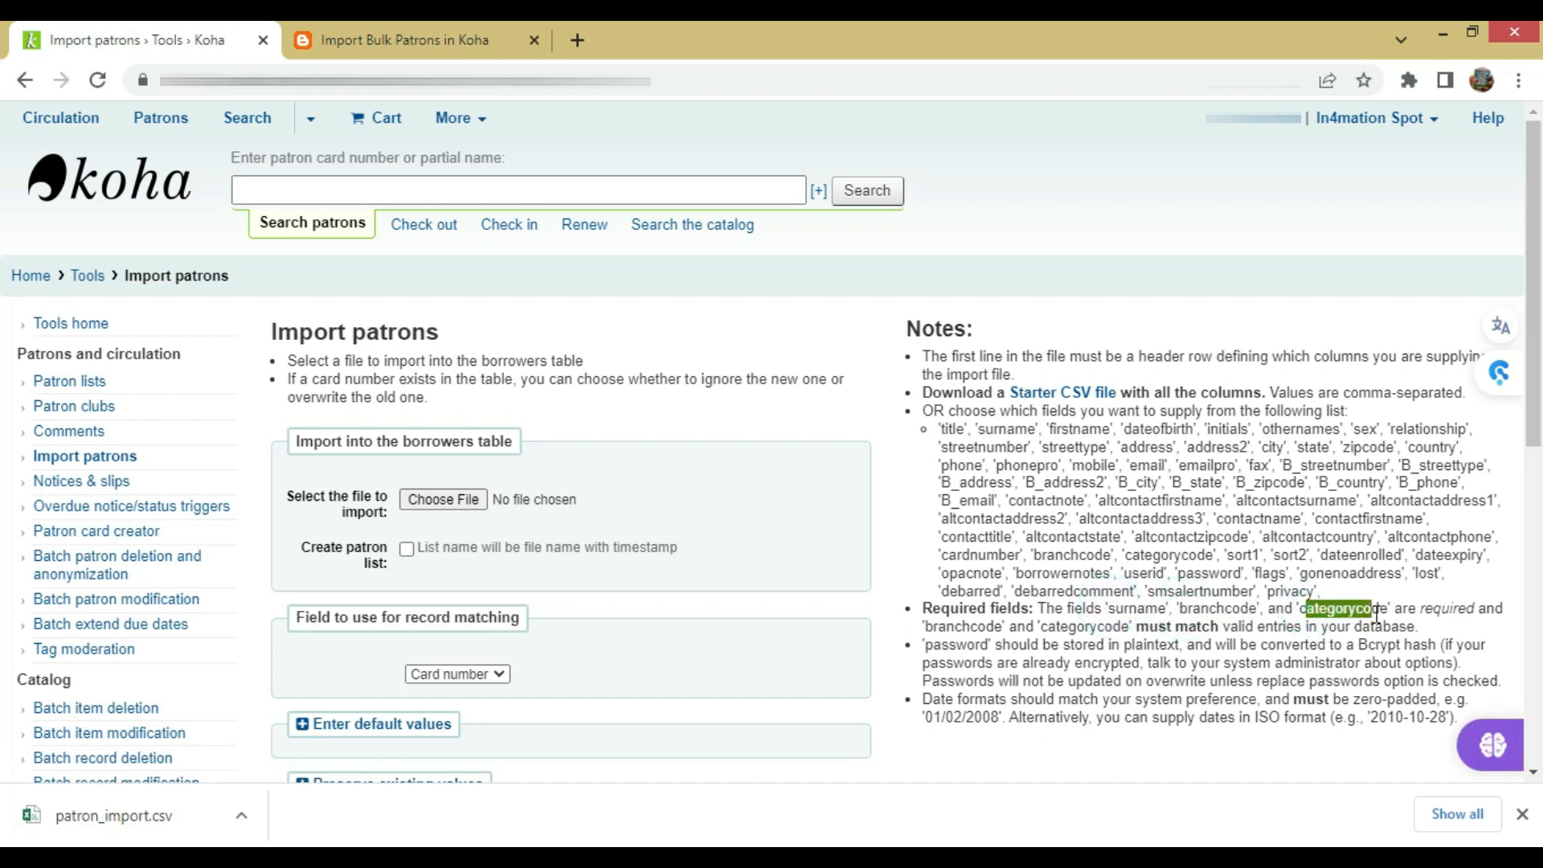
drag(932, 628, 981, 632)
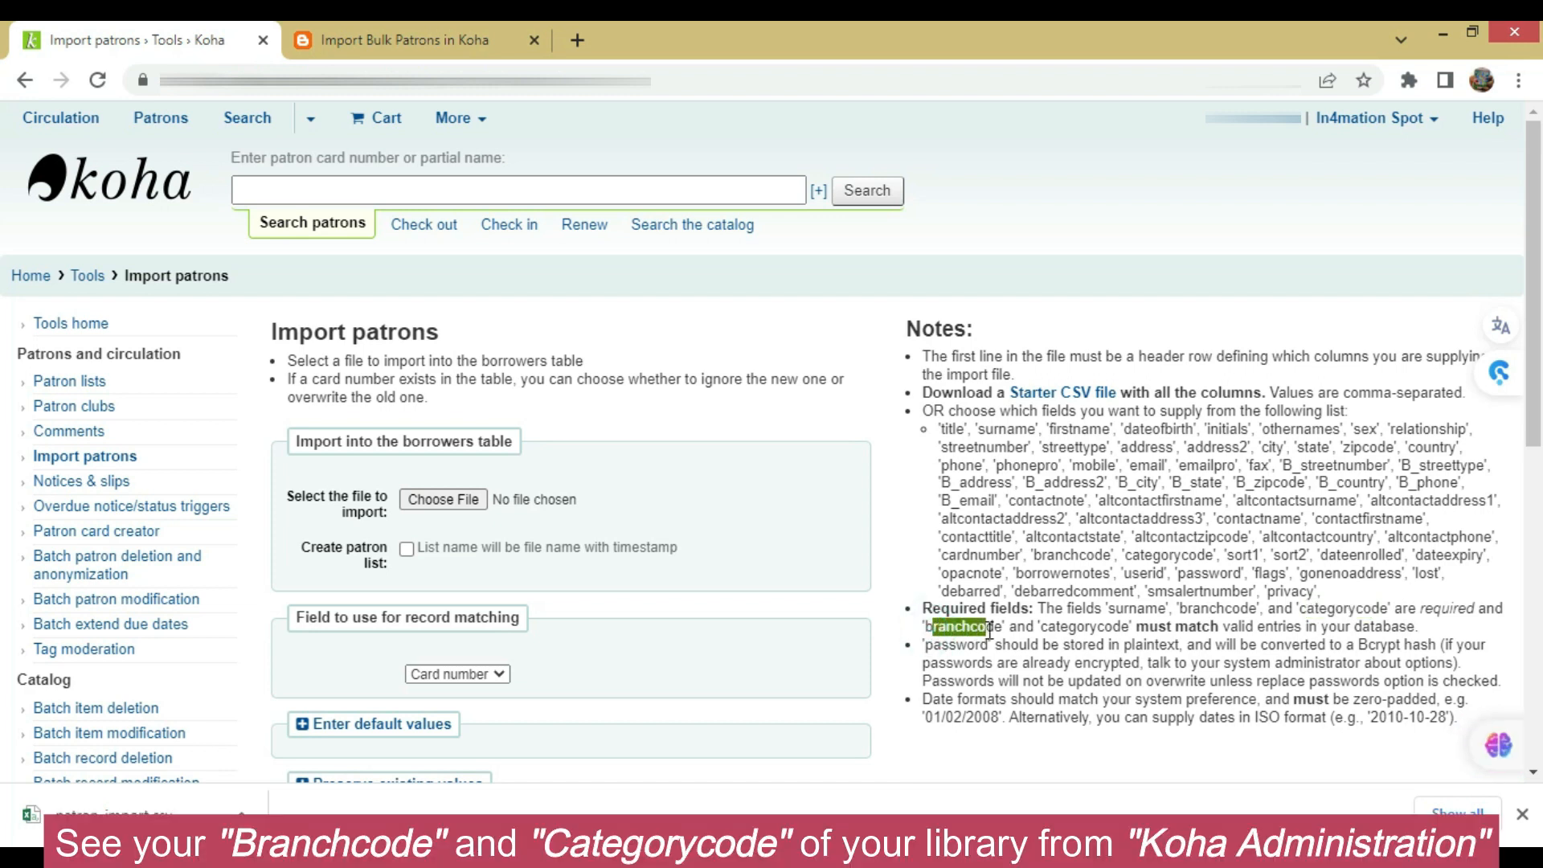
click(991, 630)
drag(929, 628, 1429, 636)
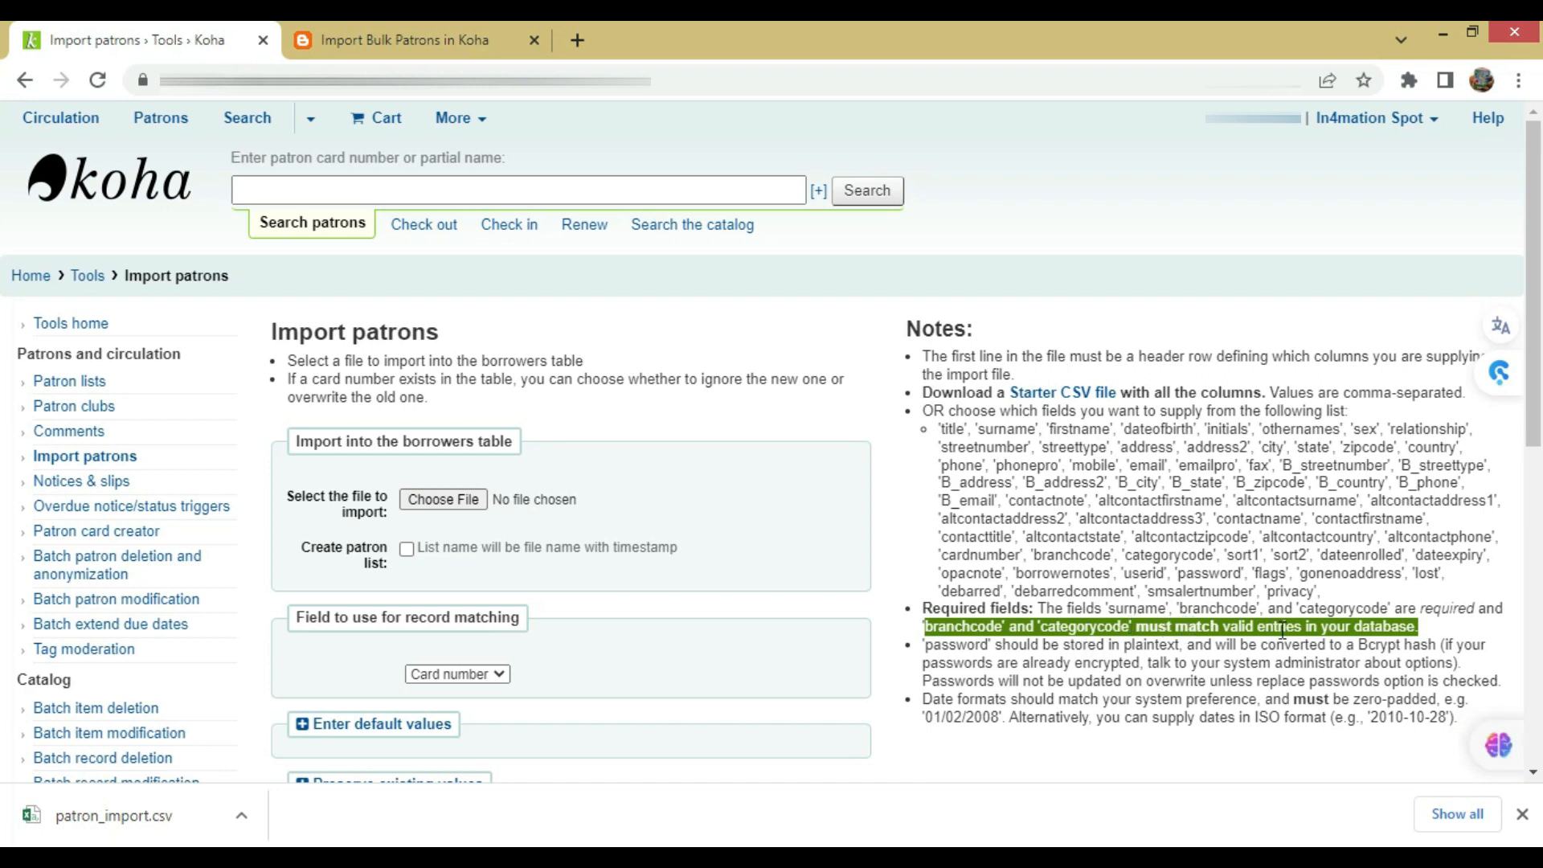
click(1101, 655)
click(148, 817)
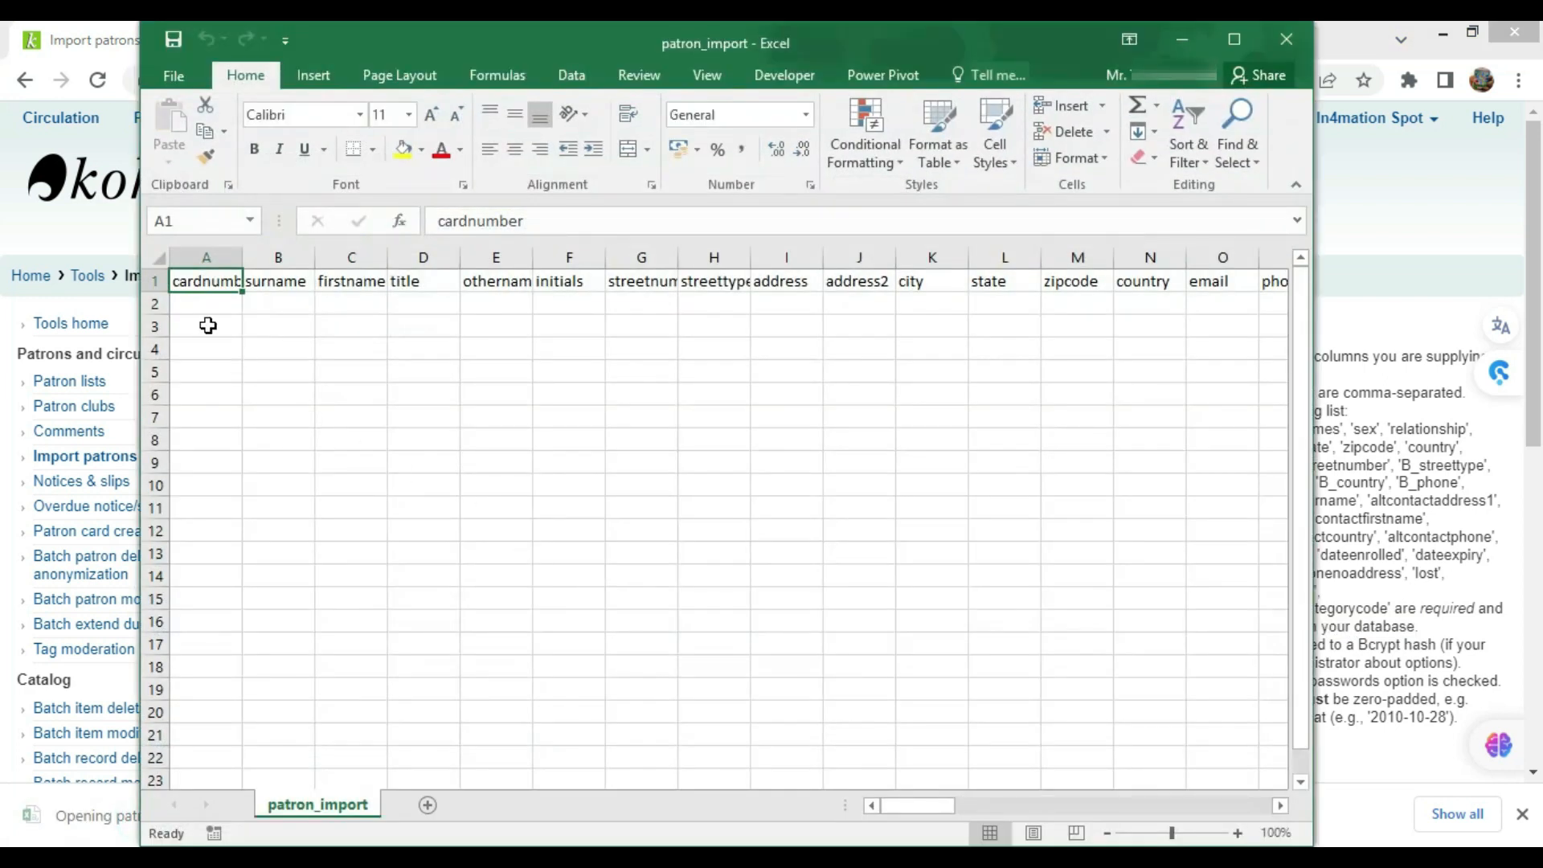
Enter card numbers 1, 2 and 3 in cells A2:A4
click(206, 303)
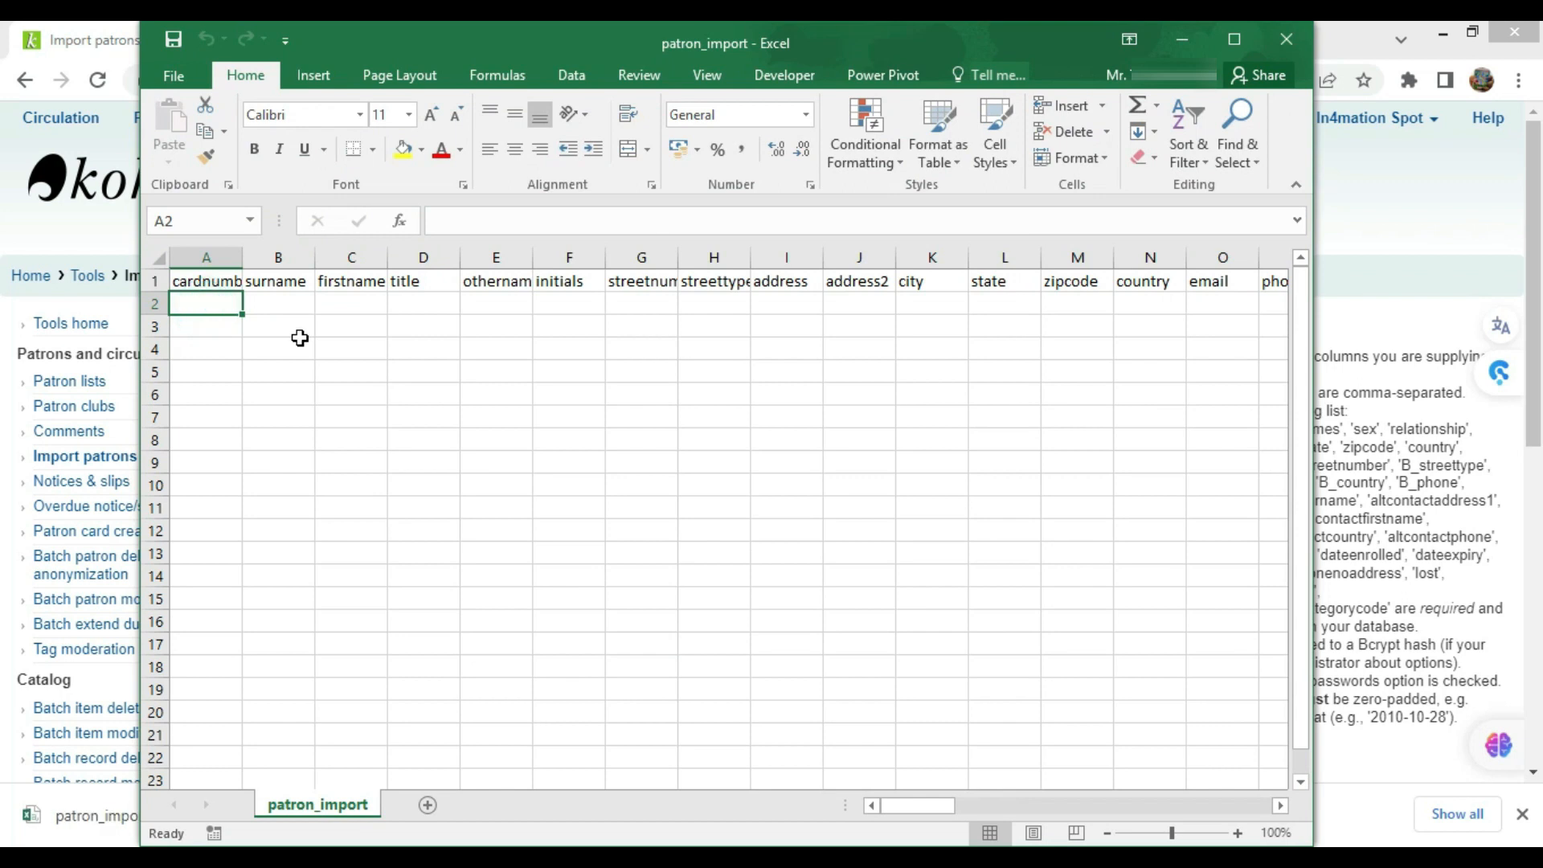
text(1)
key(Return)
text(2)
key(Return)
text(3)
key(Up)
key(Up)
key(Right)
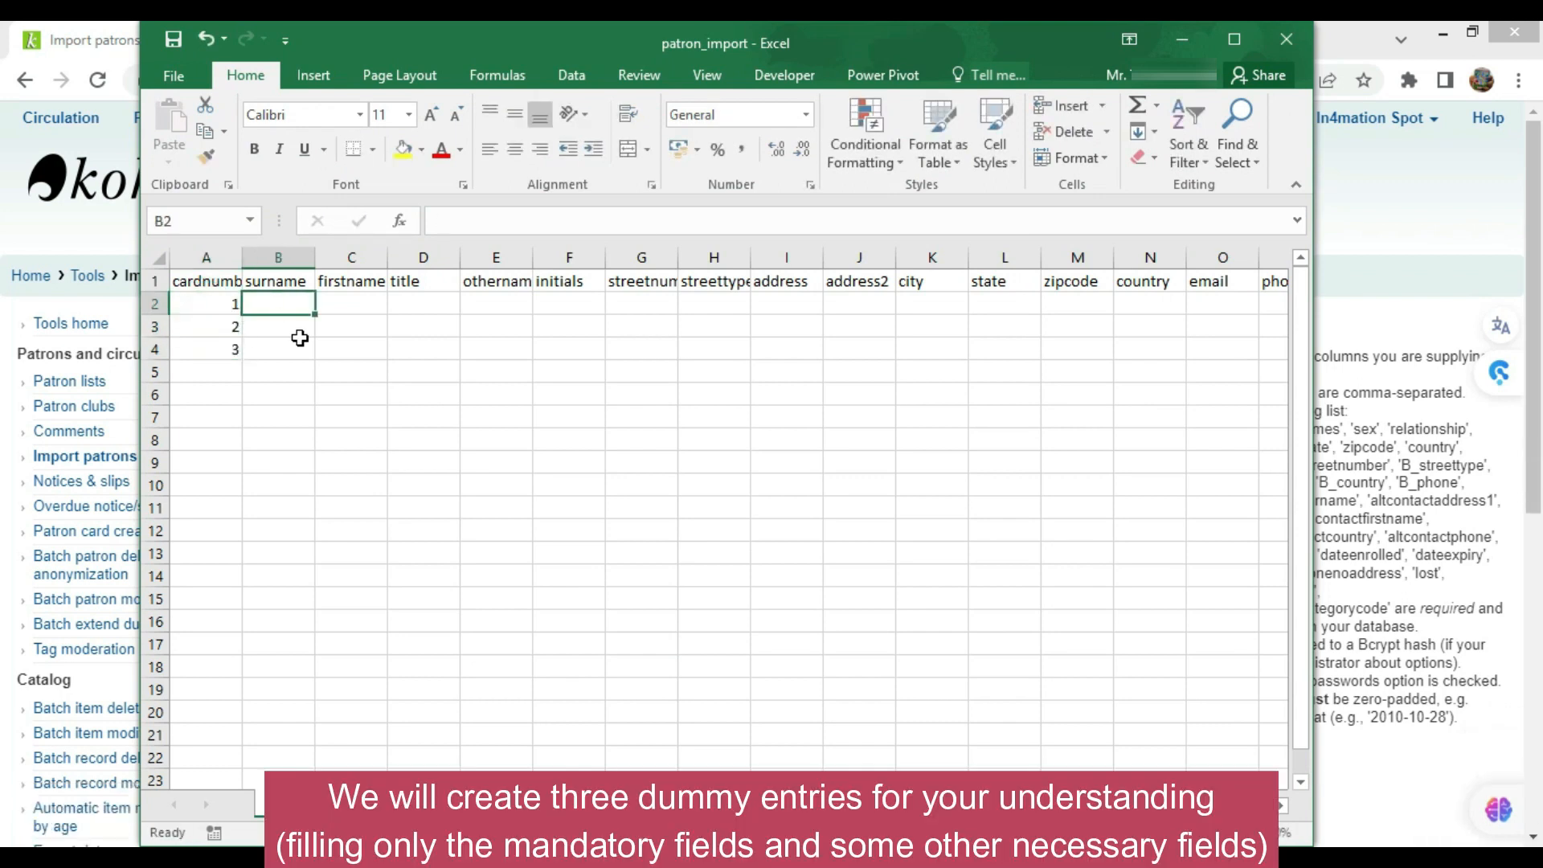
Fill surnames a, c, e and first names b, d, f for the three patrons
text(a)
key(Tab)
text(b)
key(Return)
text(c)
key(Tab)
text(d)
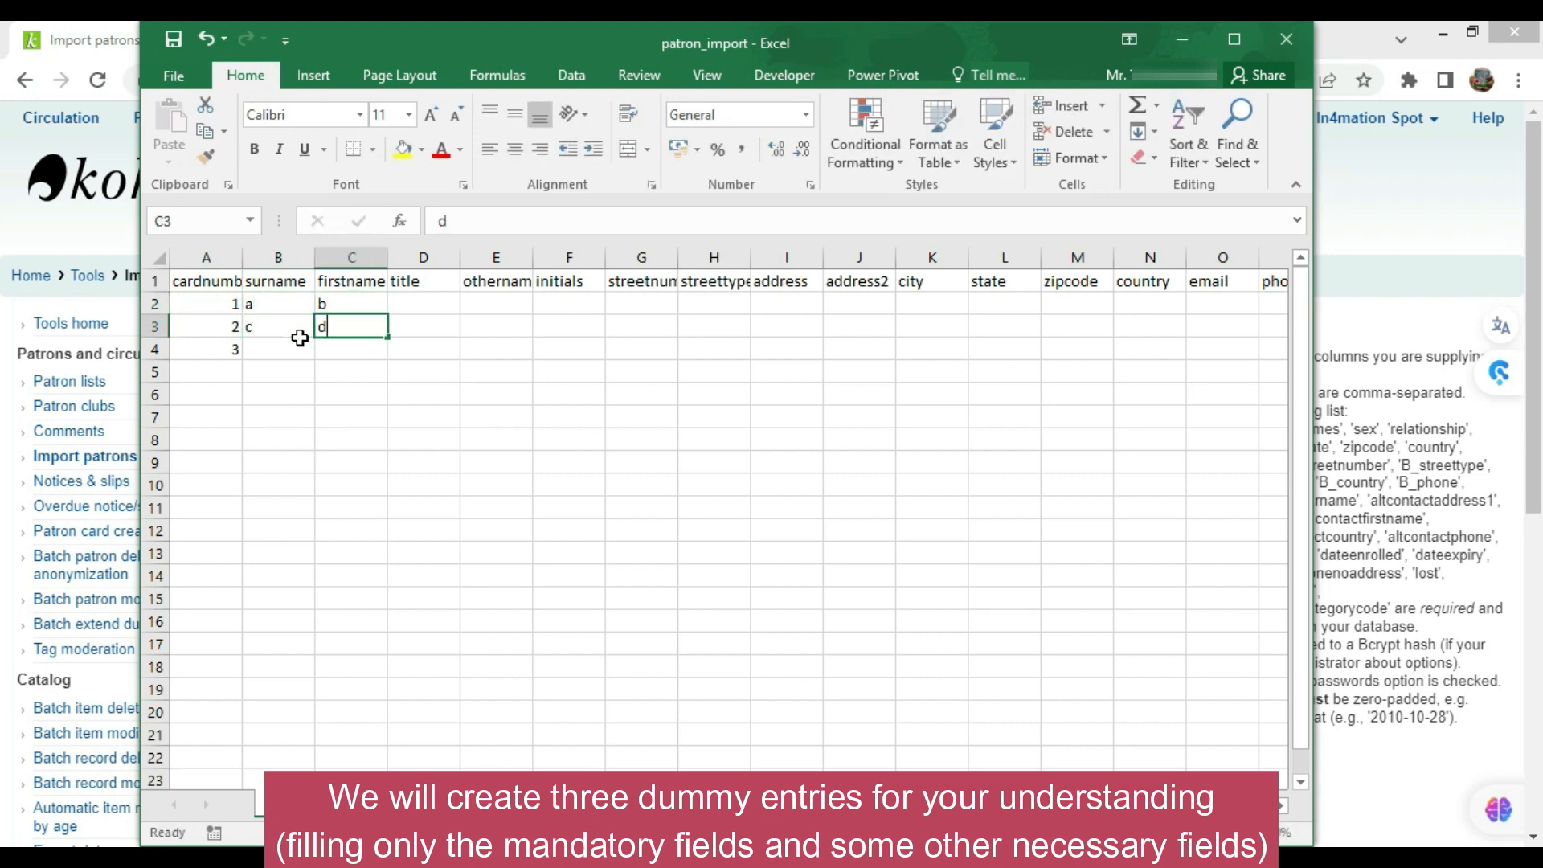
key(Return)
text(e)
key(Tab)
text(f)
key(Tab)
key(Up)
key(Up)
key(Right)
key(Right)
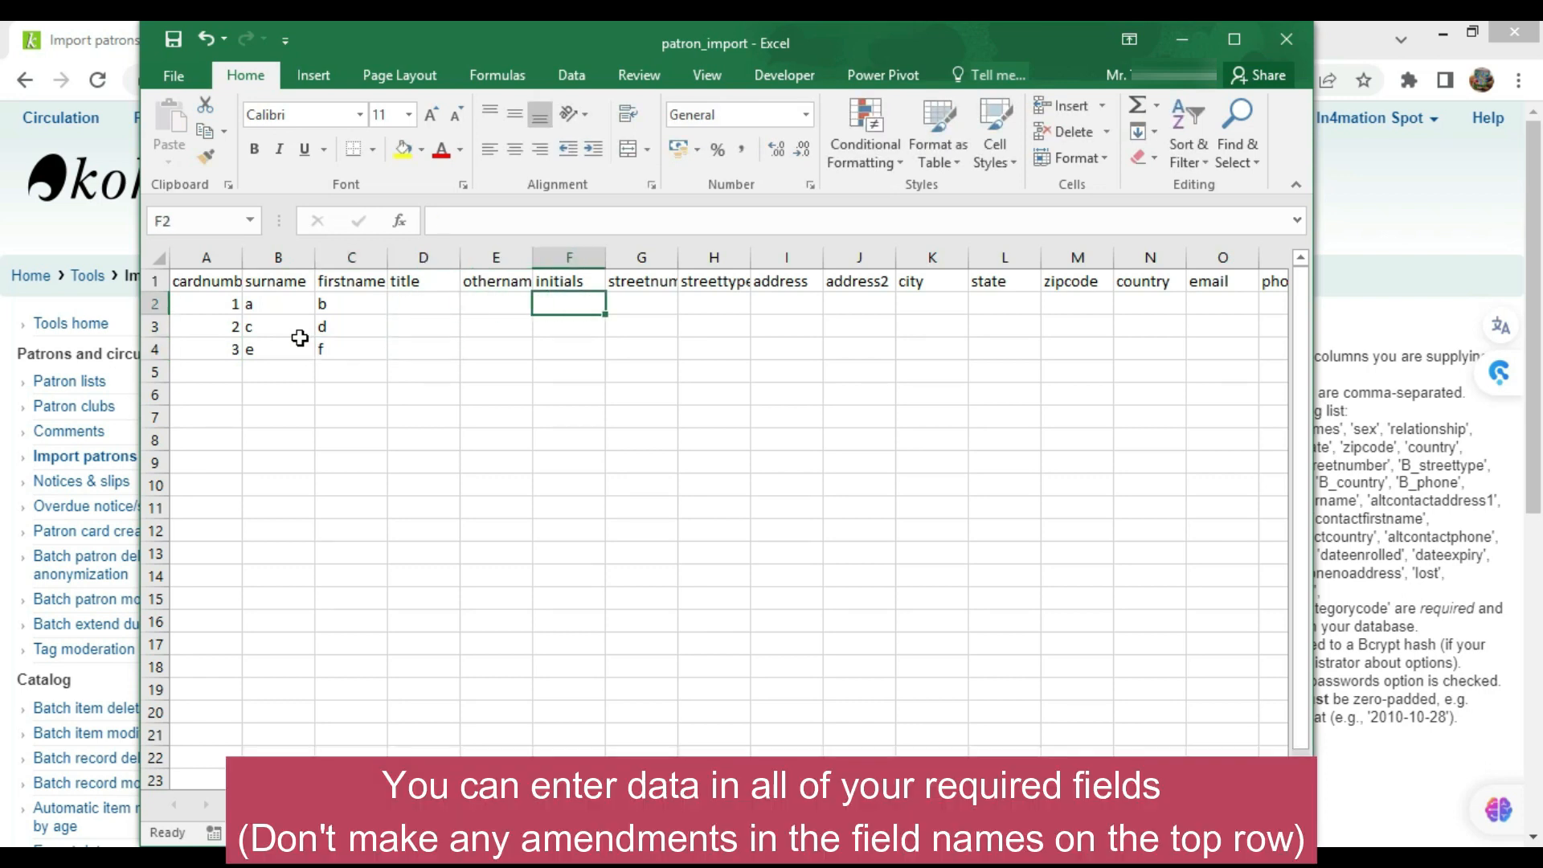
key(Right)
key(Right)
key(Right)
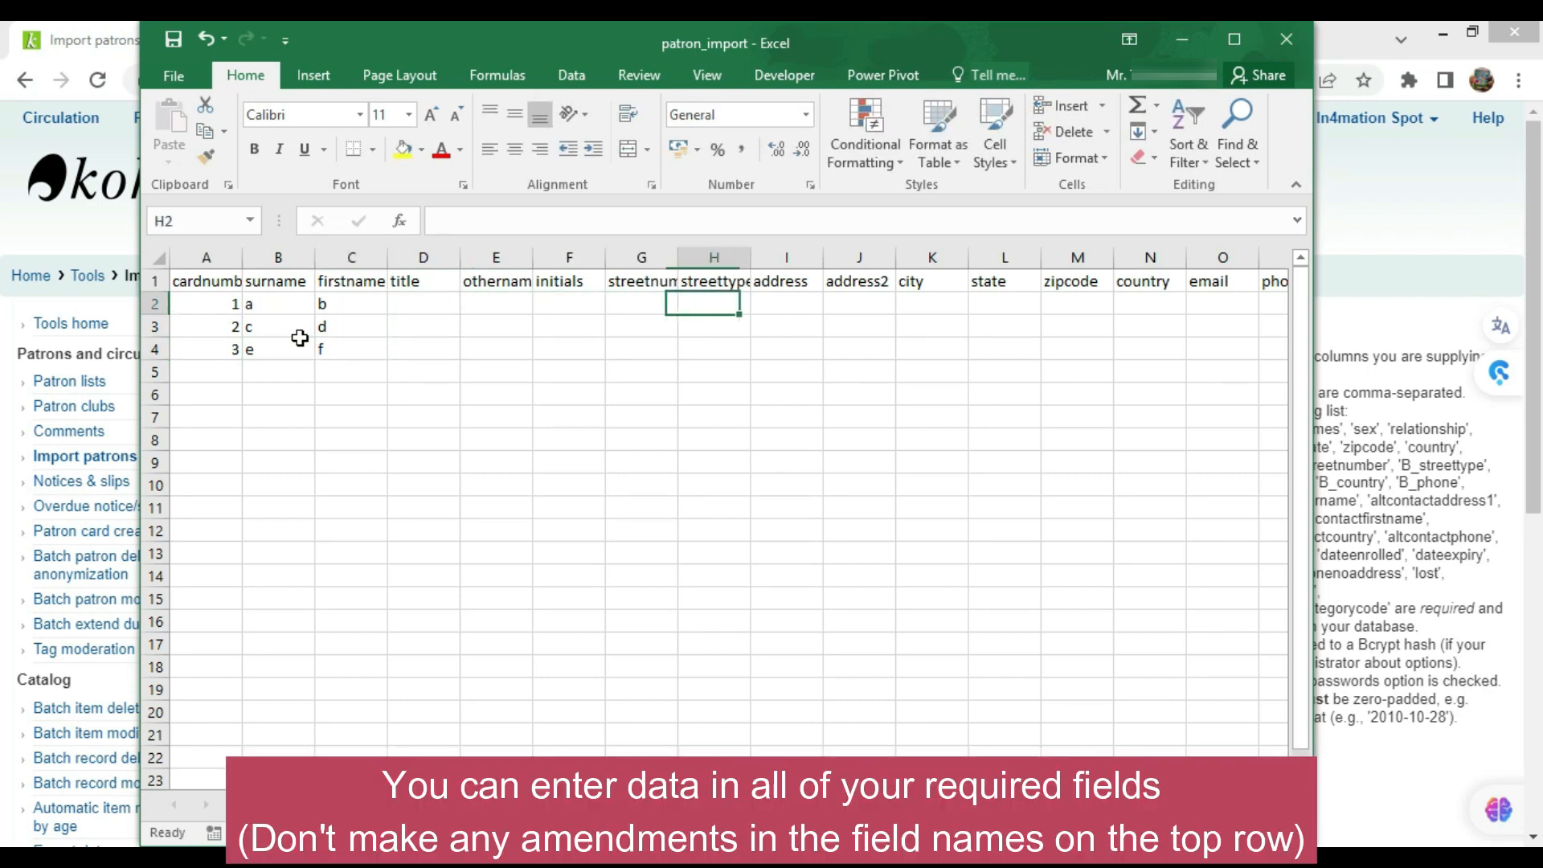
key(Left)
key(Left)
Enter street types H#307, R#508 and Flat#690 in H2:H4
key(Right)
text(H#307)
key(Return)
text(R)
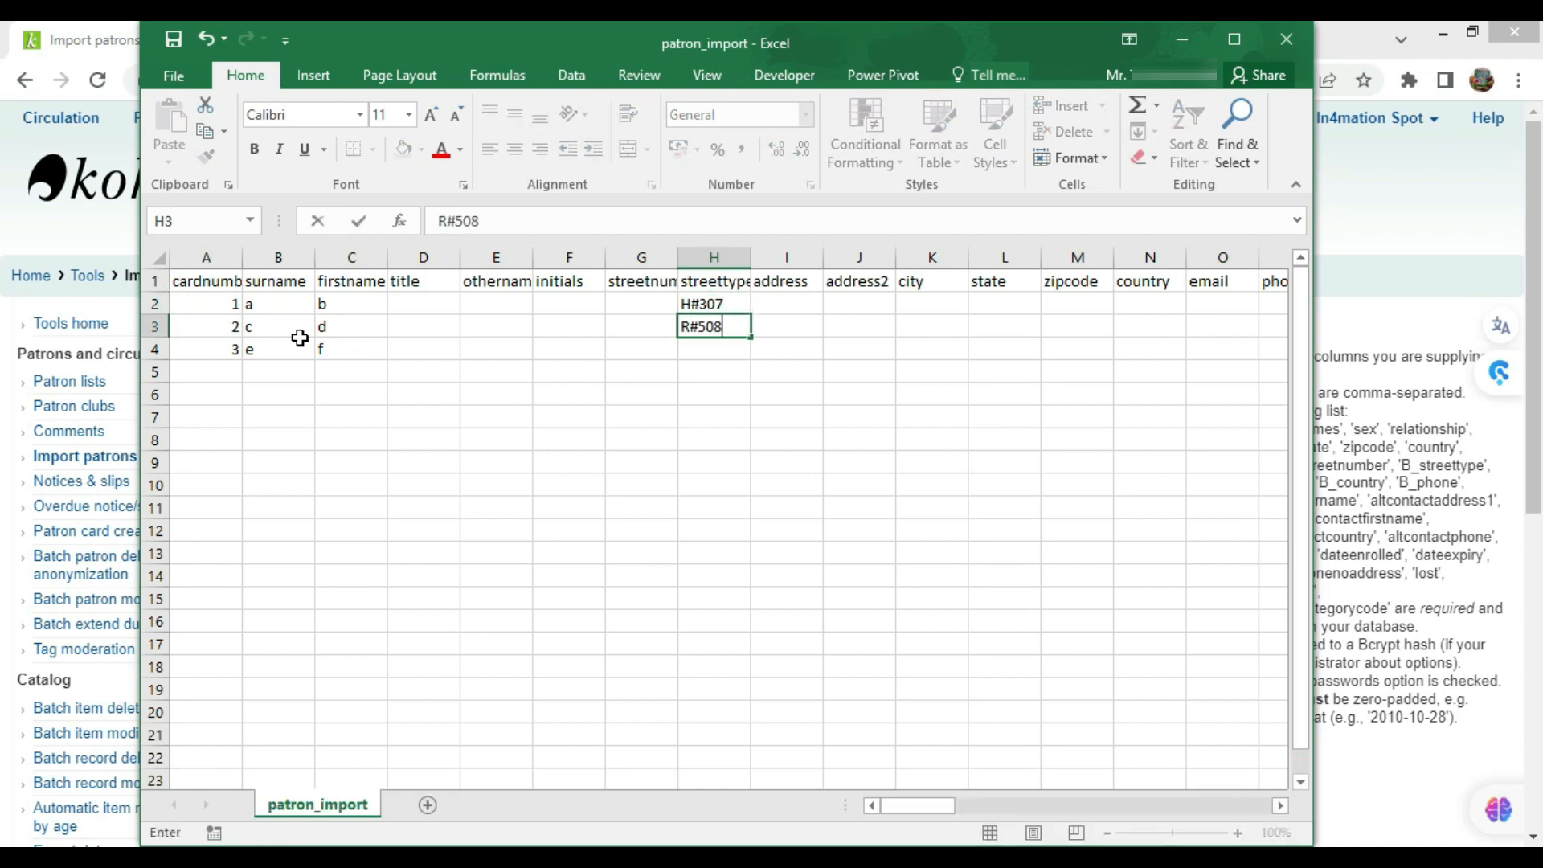
key(Return)
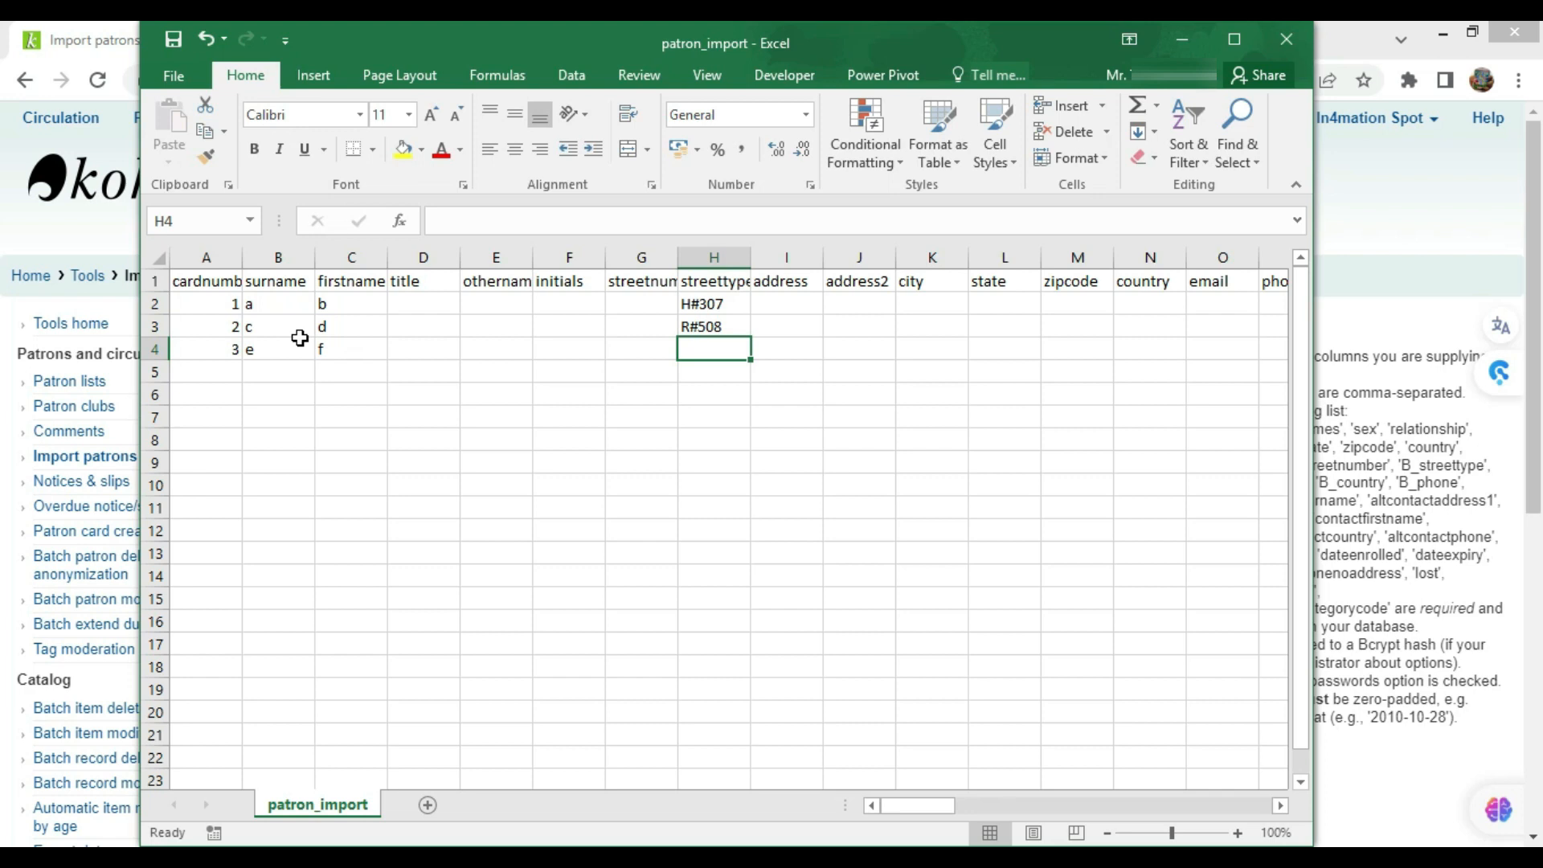
text(Flat#69)
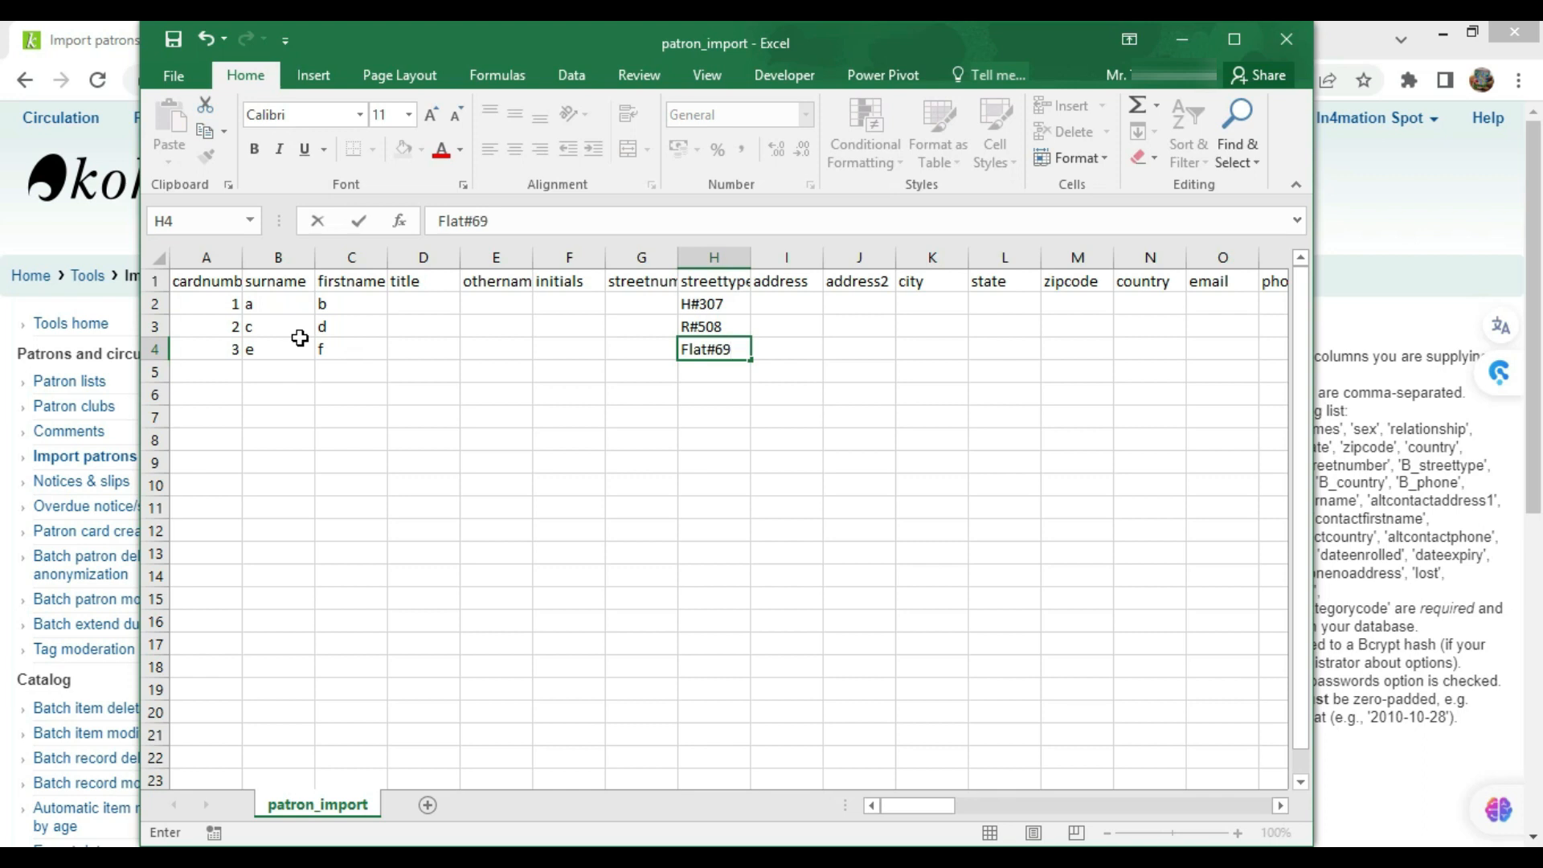
text(0)
key(Return)
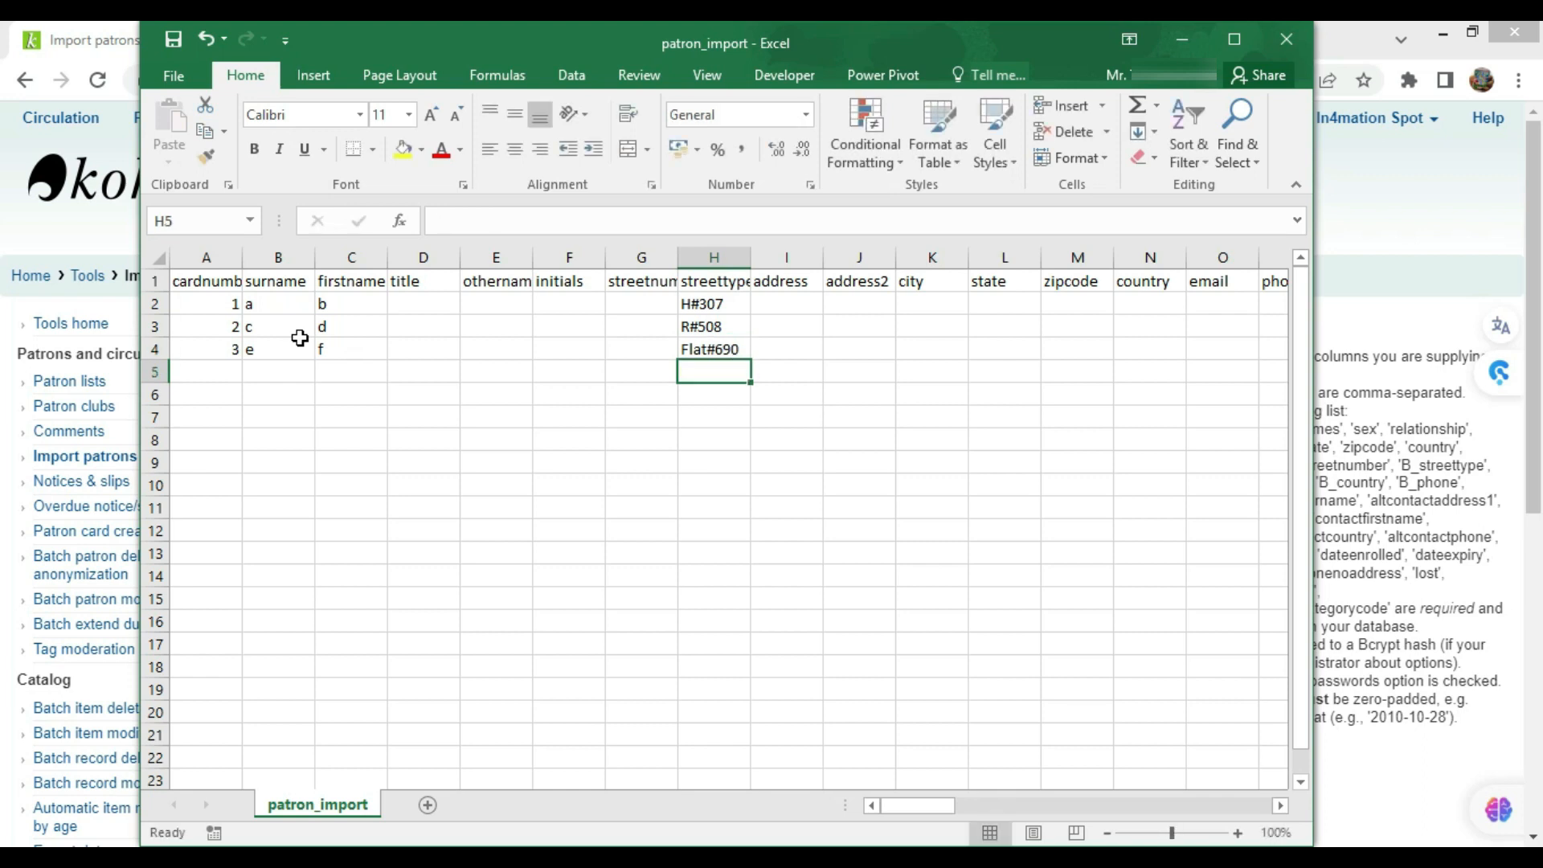
key(Up)
key(Right)
key(Up)
key(Right)
key(Up)
key(Right)
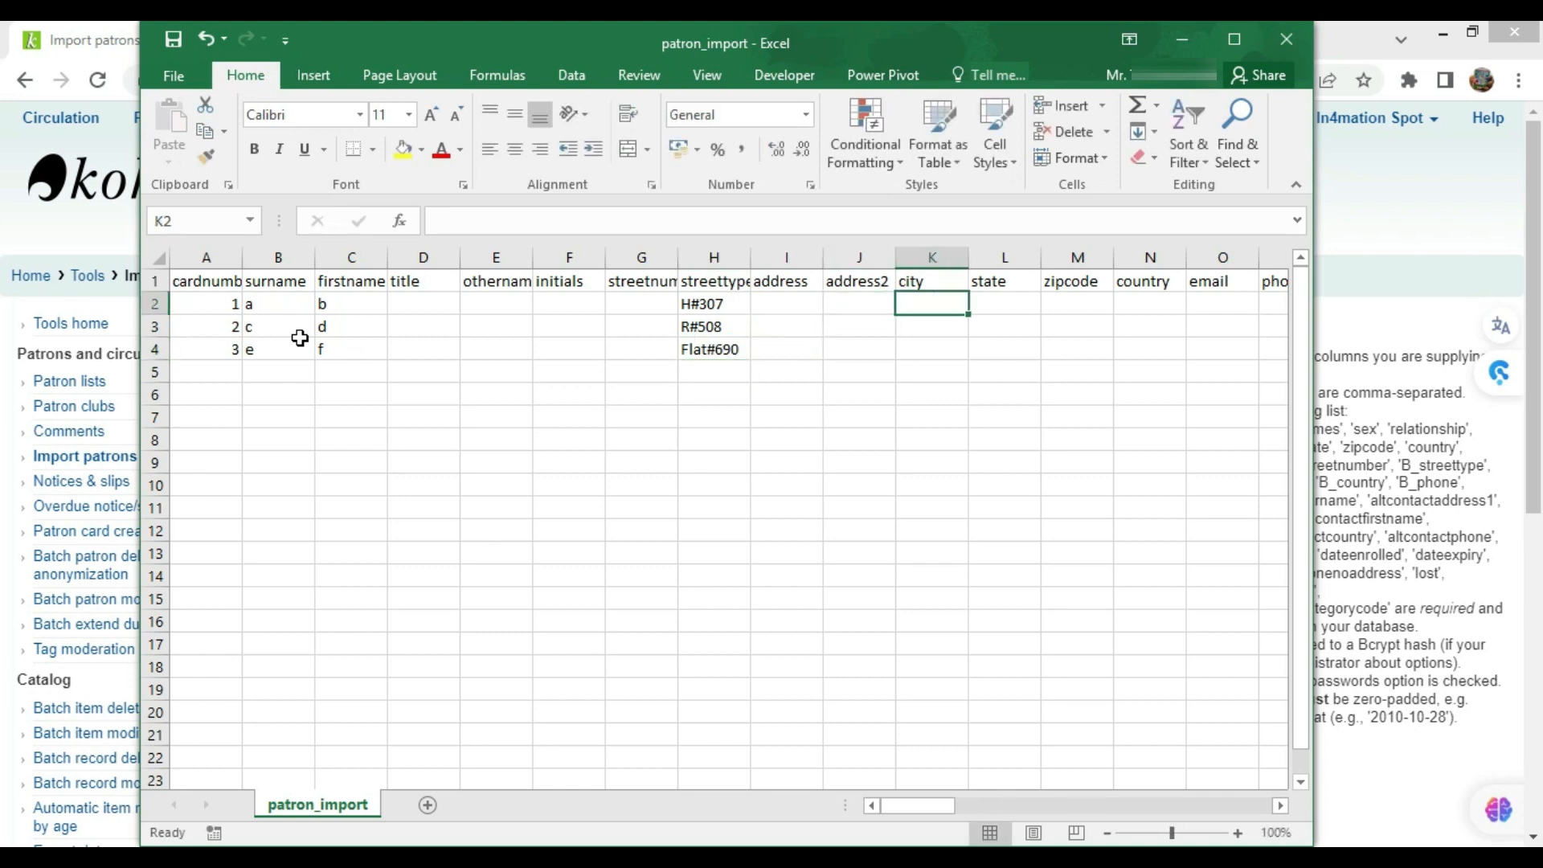
Enter cities Los Angeles, Islamabad and Kashmir for the three patrons
text(Los Angeles)
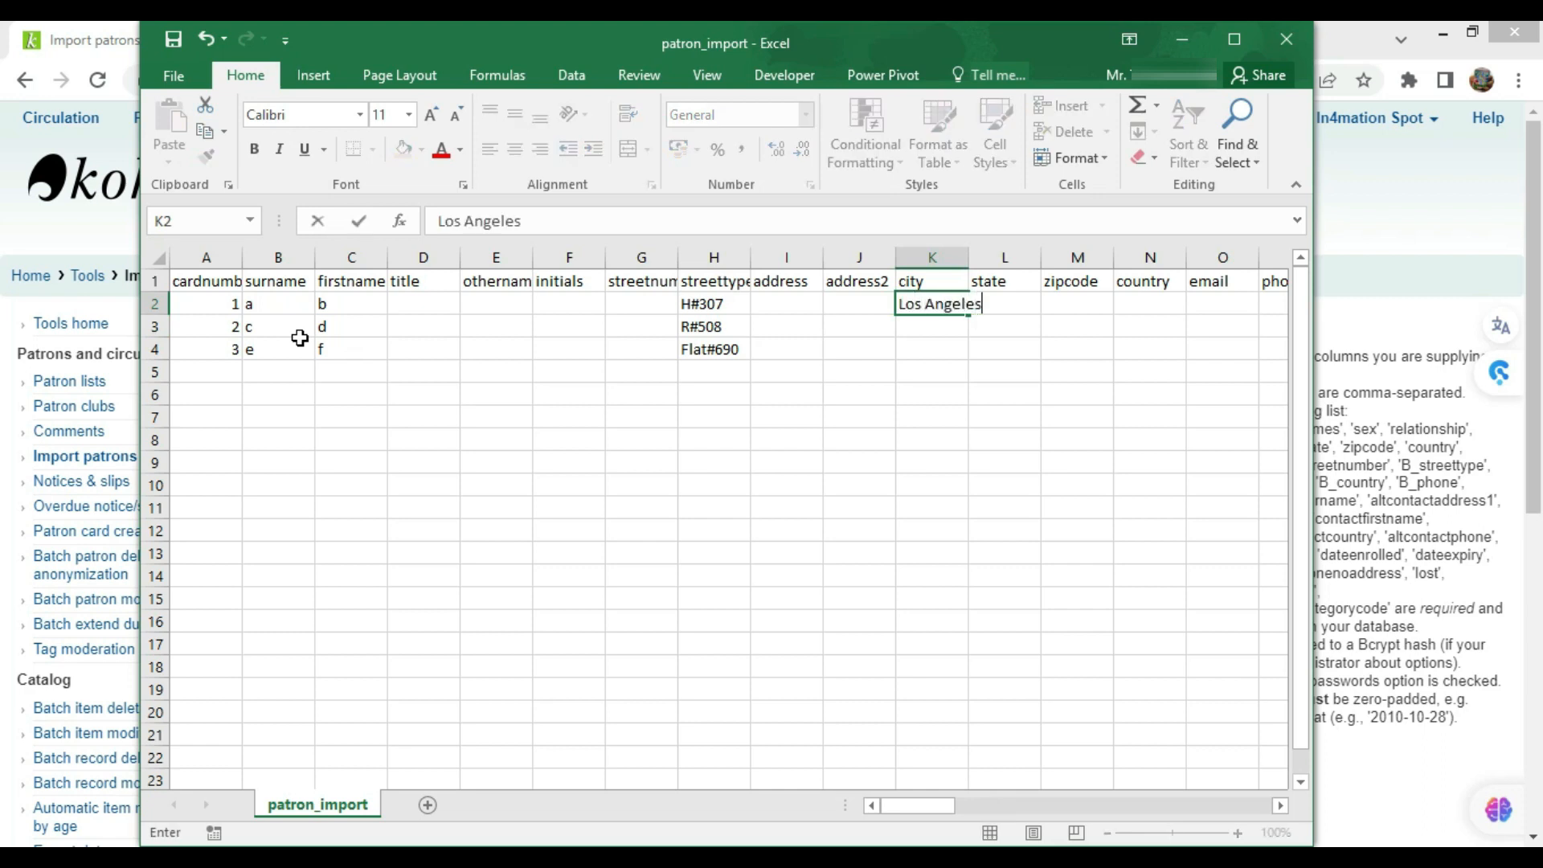
key(Return)
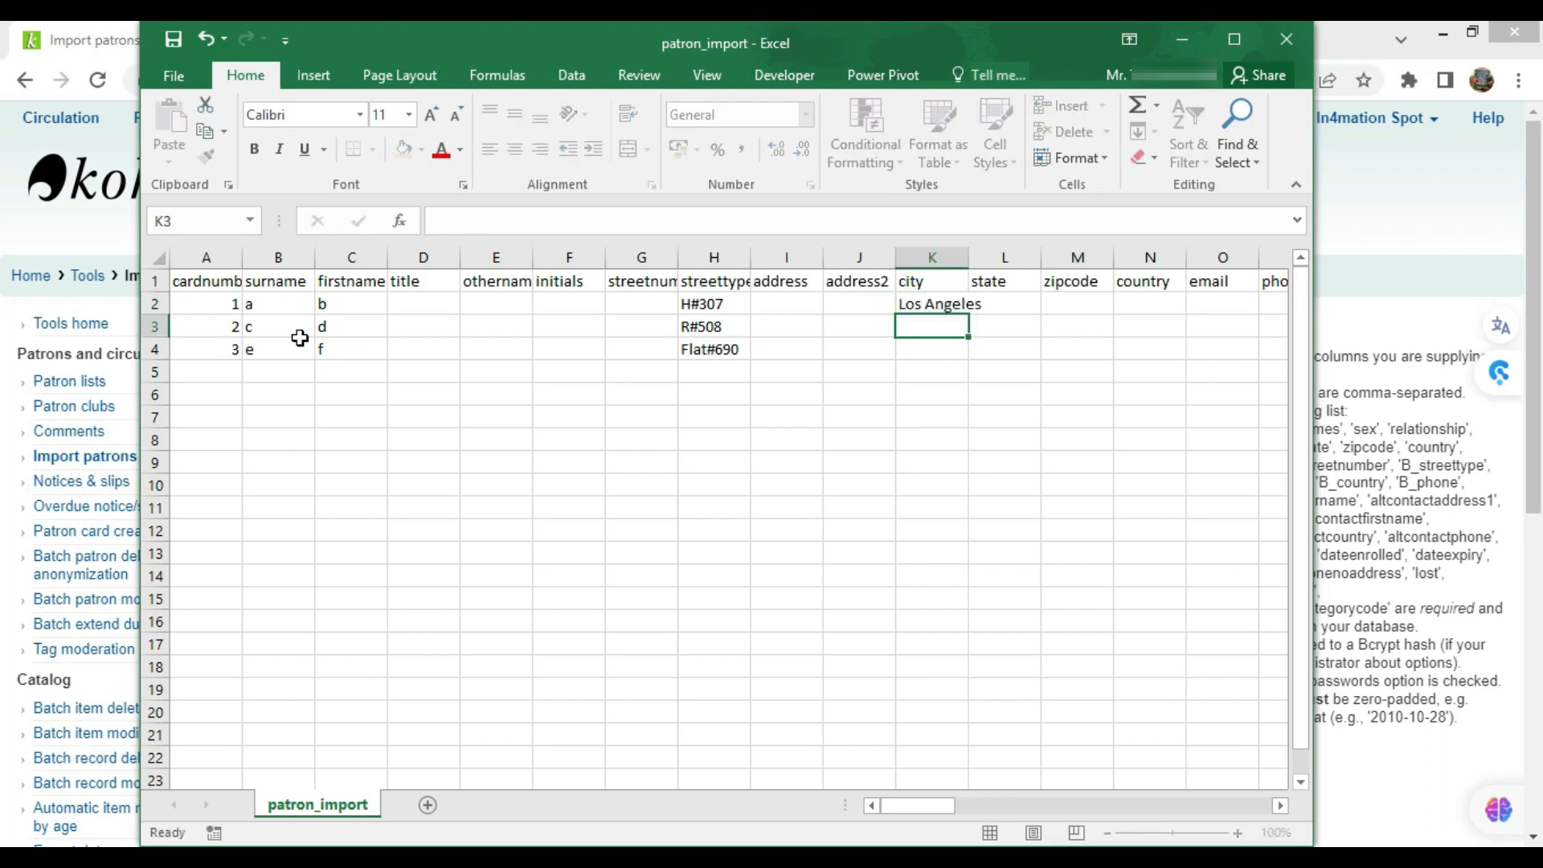
text(Islamabad)
key(Return)
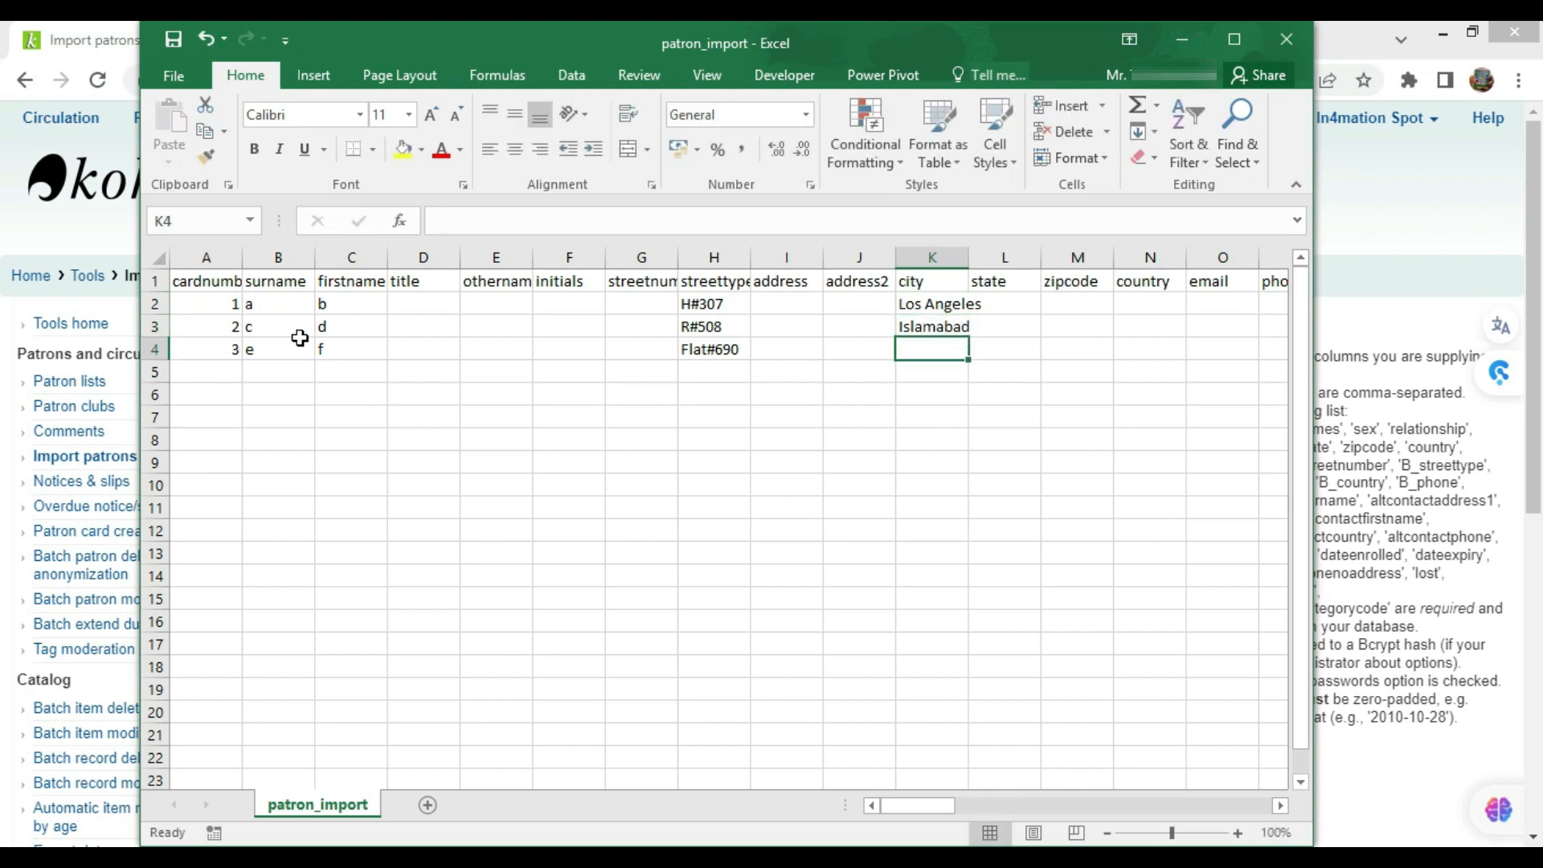
text(Kashmir)
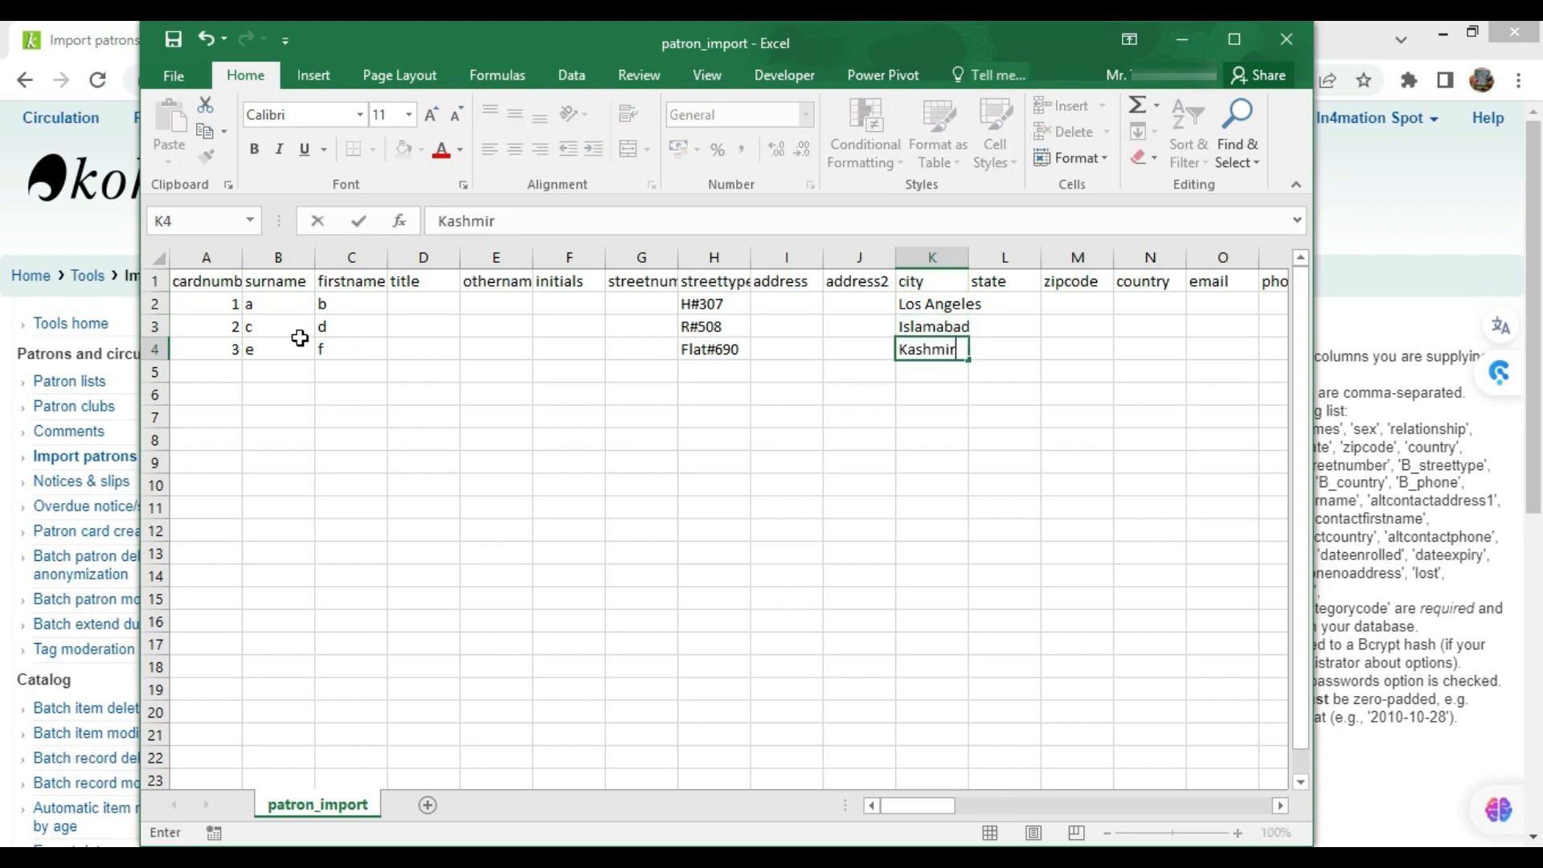
key(Tab)
Enter an e-mail address for each patron in O2:O4
key(Up)
key(Up)
key(Right)
key(Right)
key(Right)
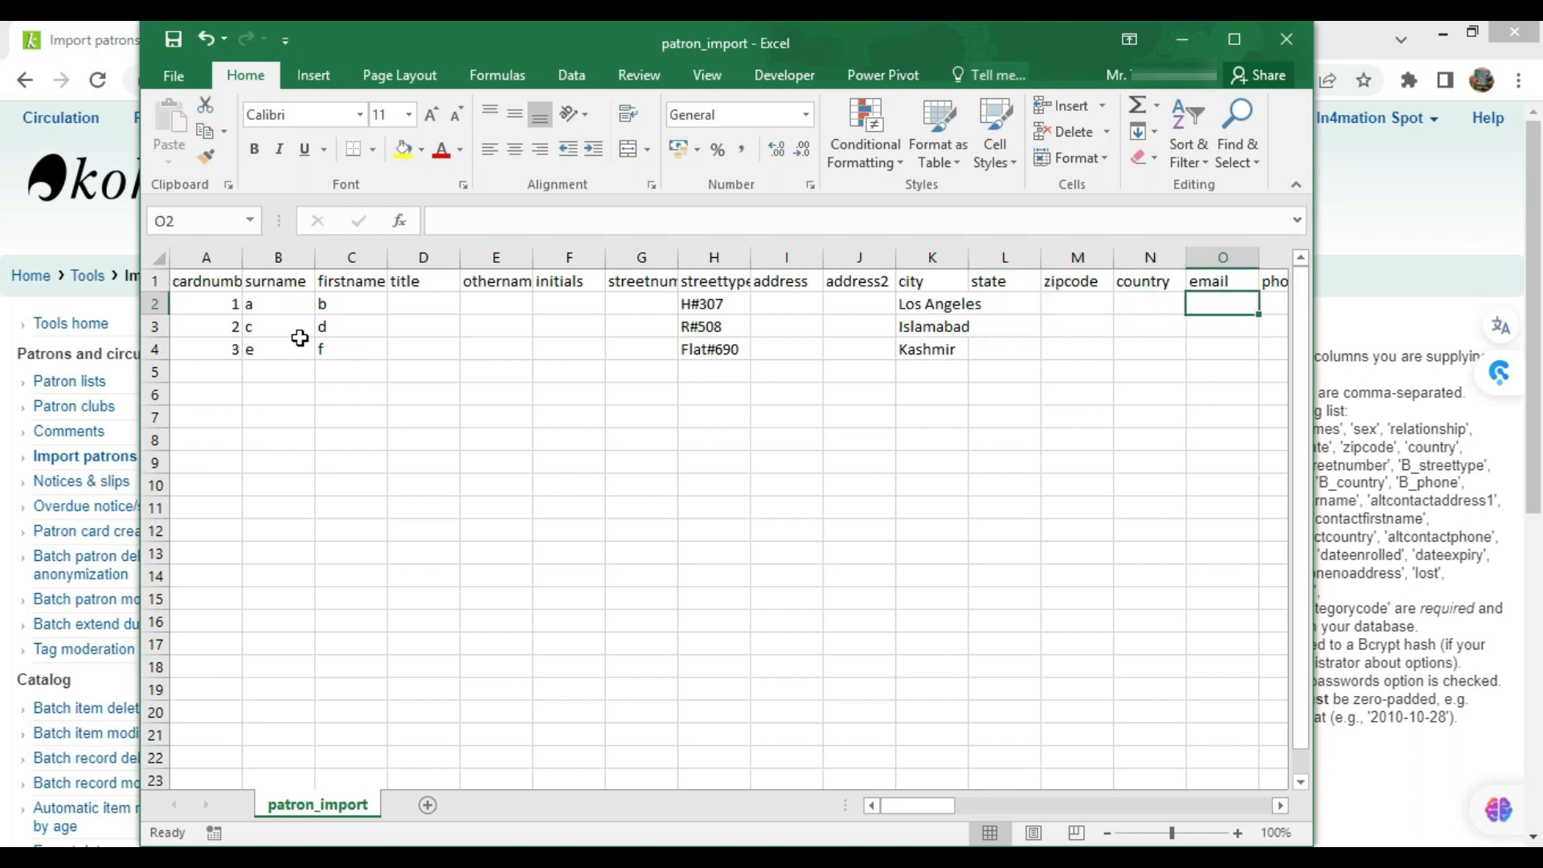
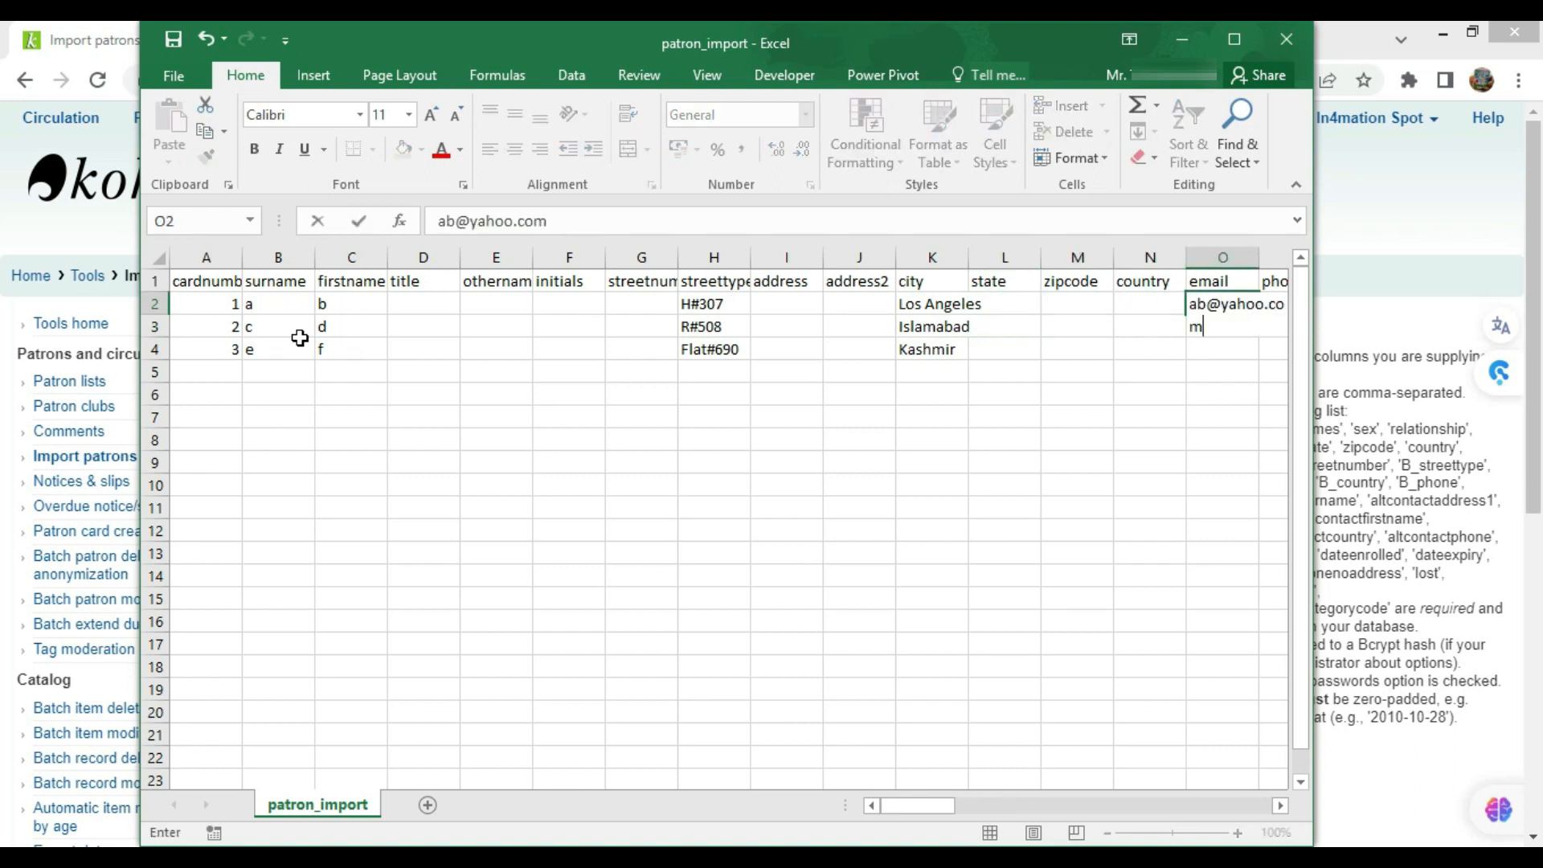
key(Tab)
key(Return)
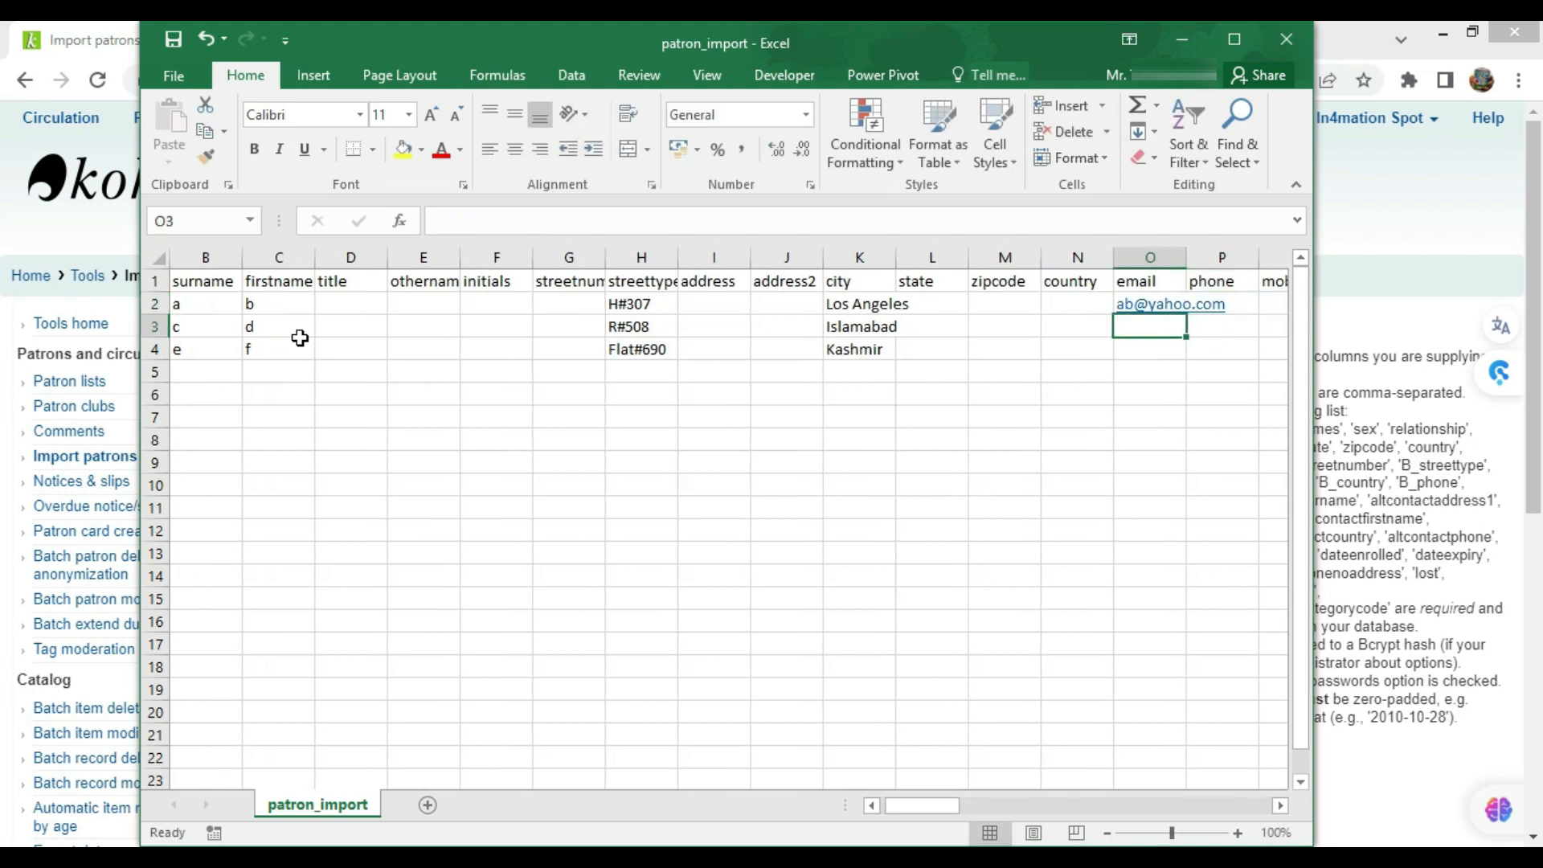
key(Return)
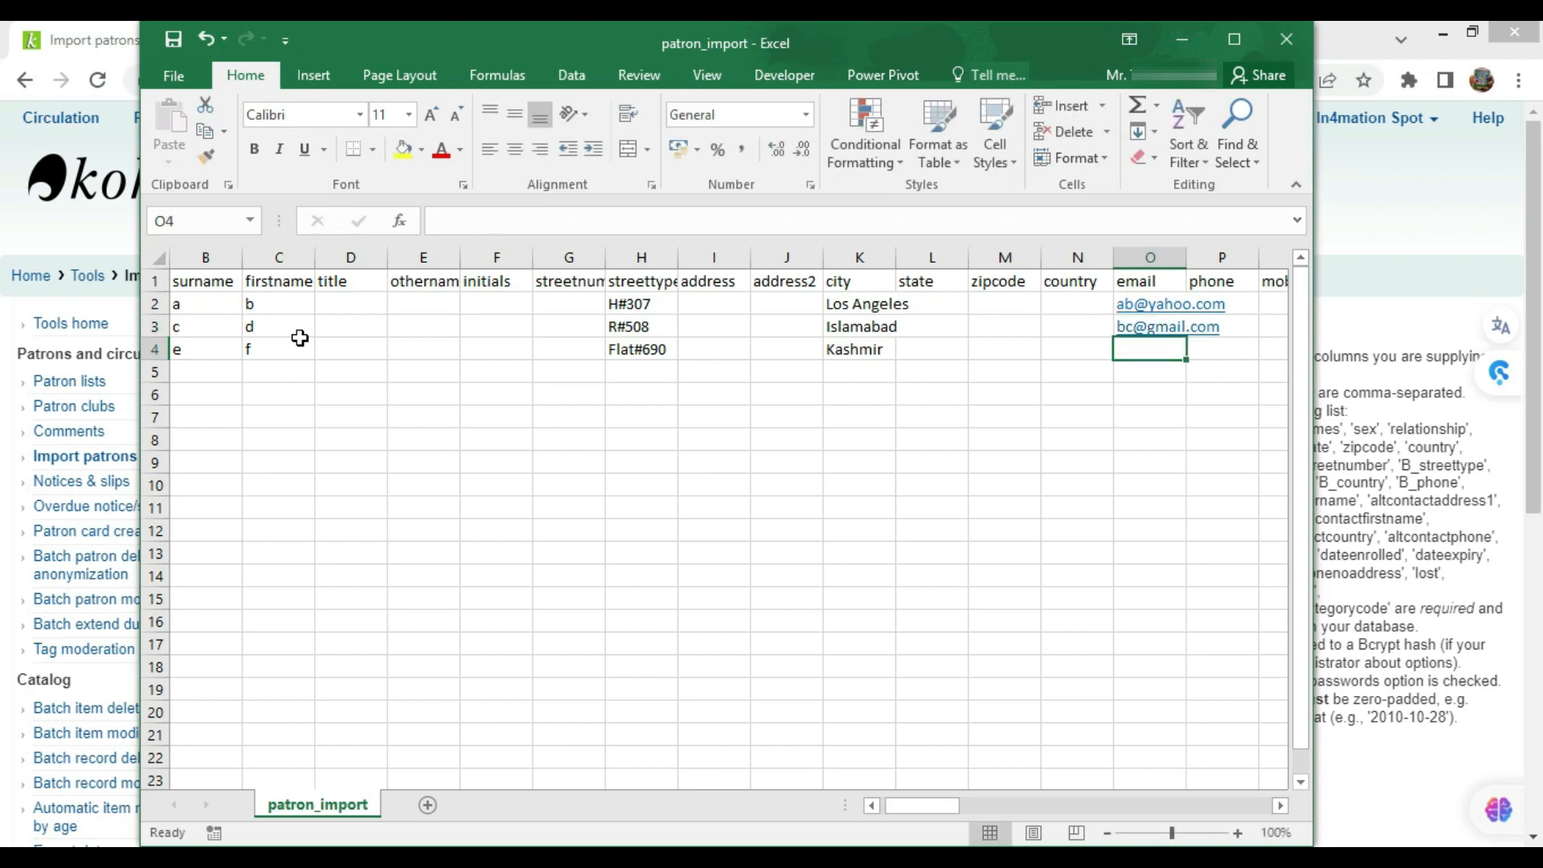
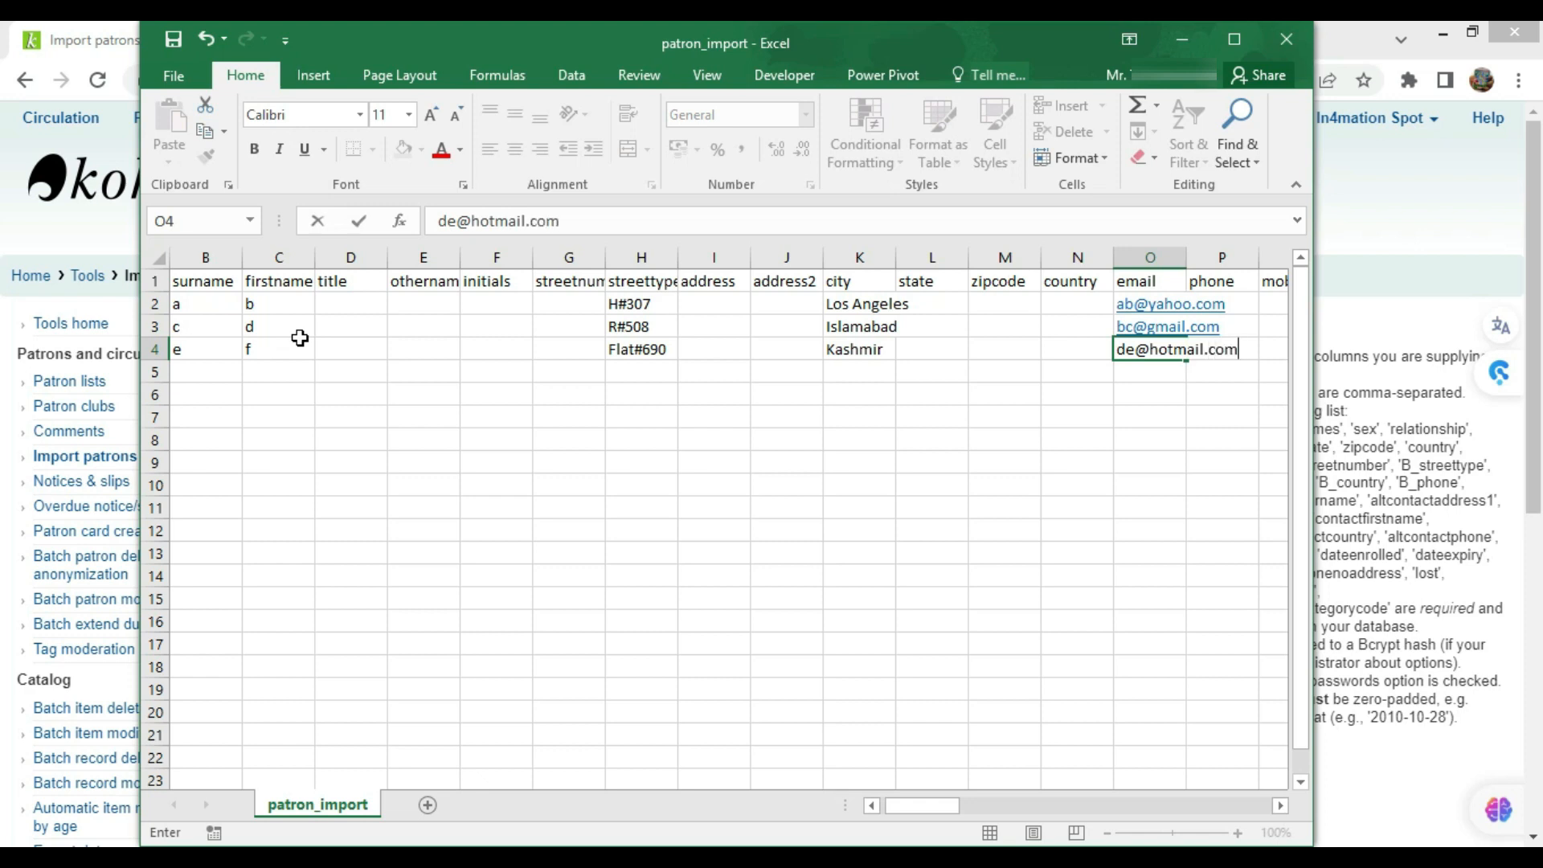
key(Tab)
key(Up)
key(Right)
Move along row 2 to columns AF and AG and select branchcode and categorycode
key(Up)
key(Right)
key(Right)
key(Right)
key(Right)
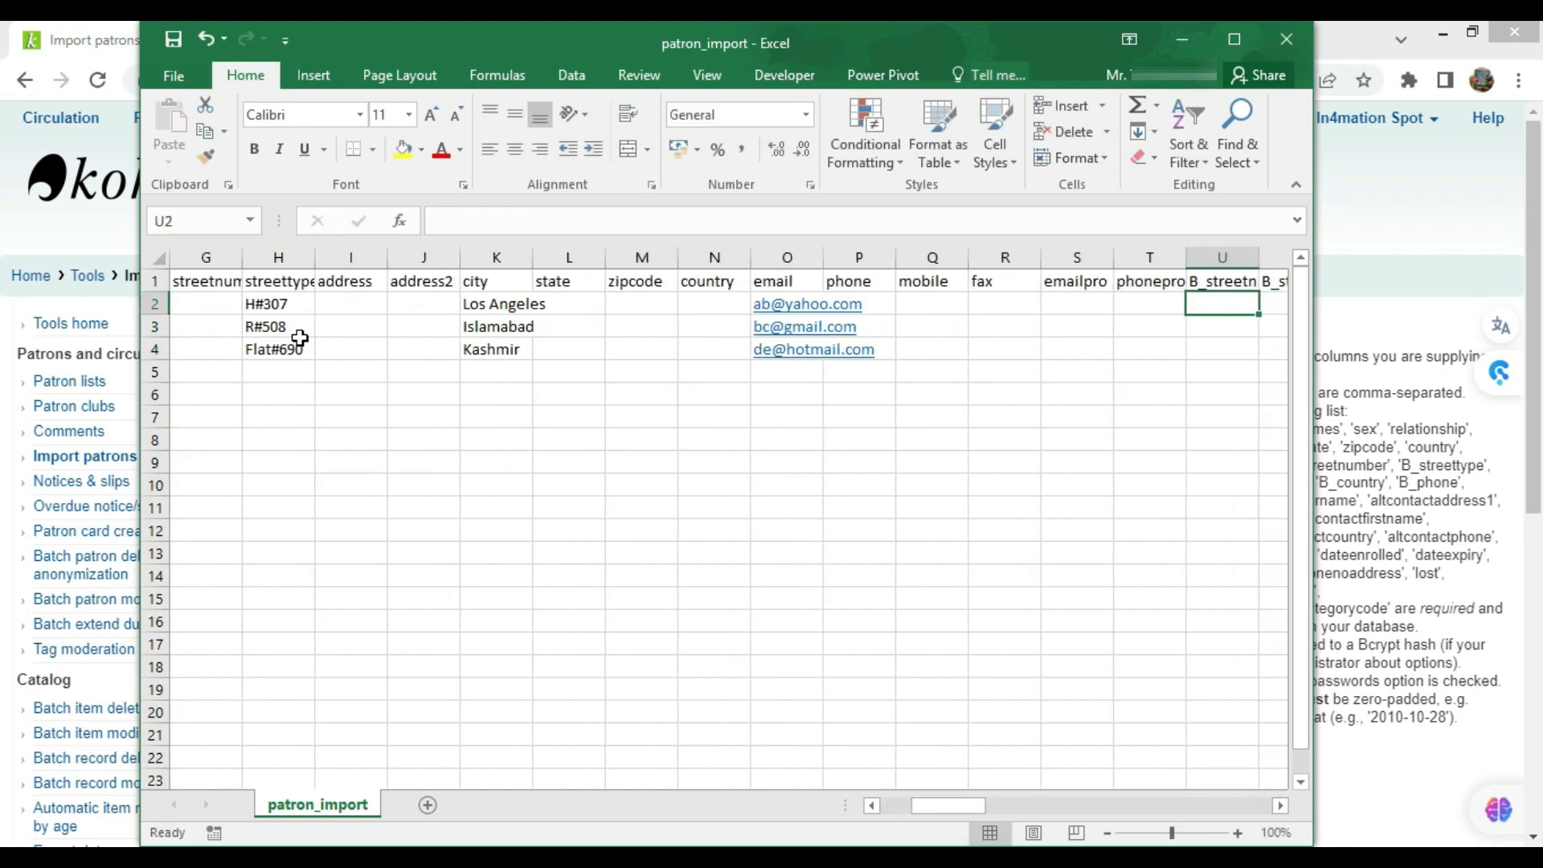
key(Right)
key(Right)
key(Right)
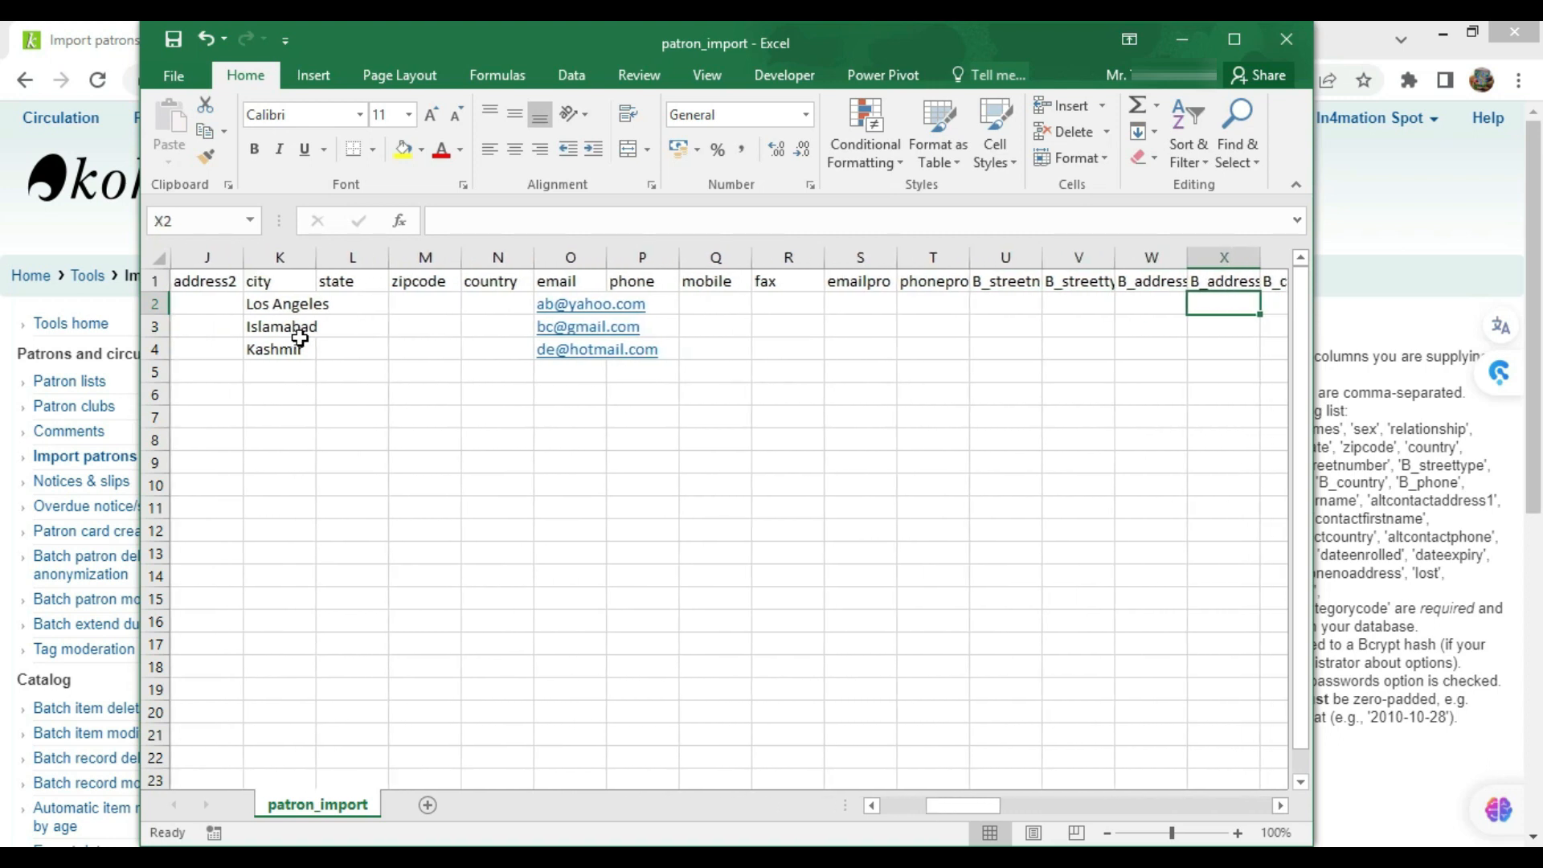
key(Right)
key(Right)
key(Right)
key(Right)
key(Right)
key(Right)
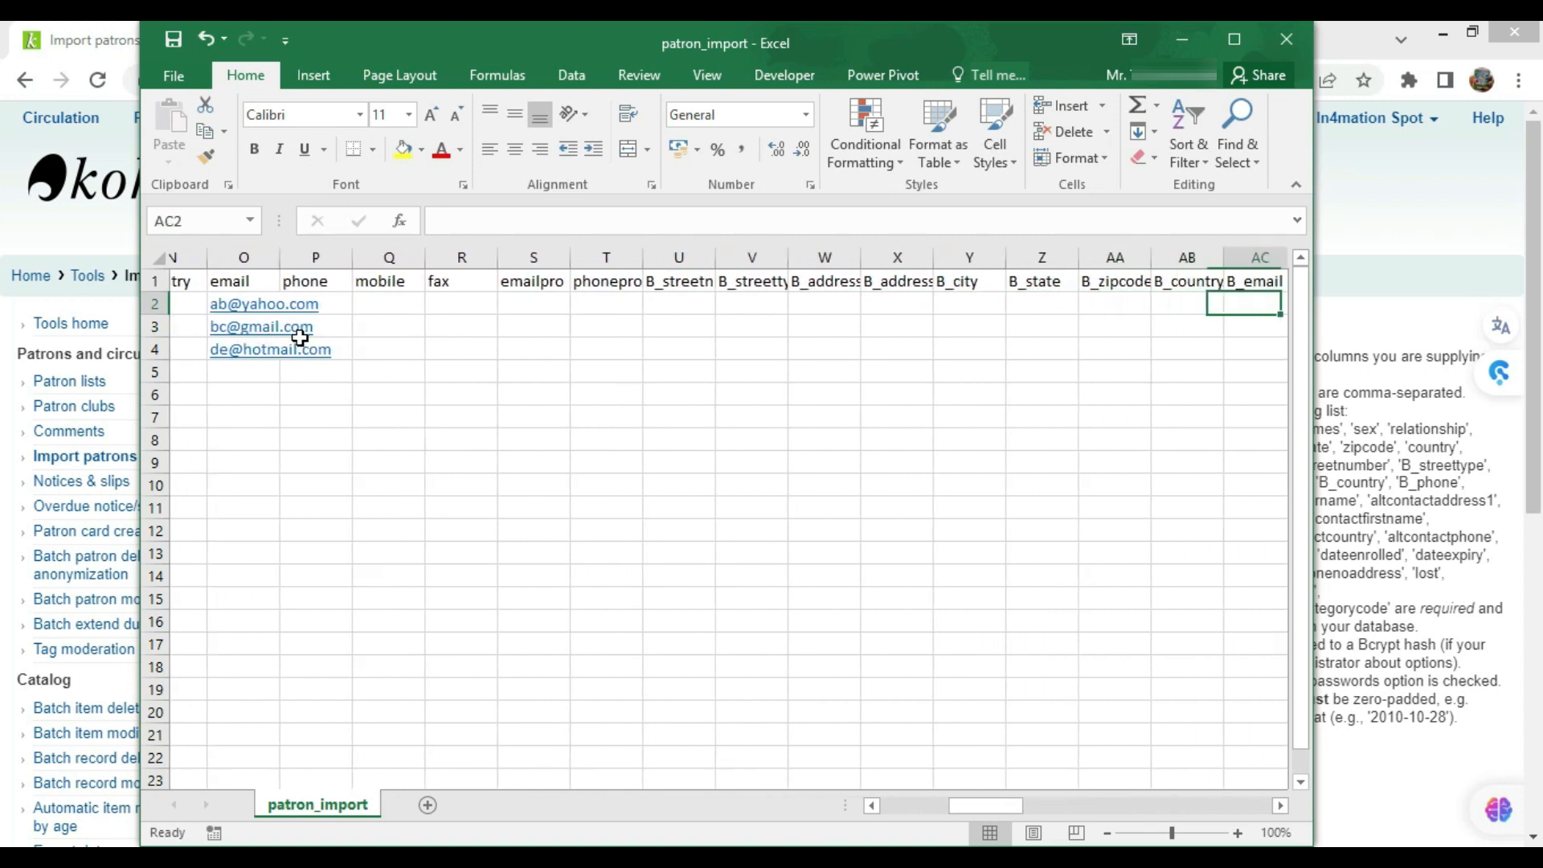
key(Right)
key(Right)
key(Right)
key(Right)
key(Right)
key(Right)
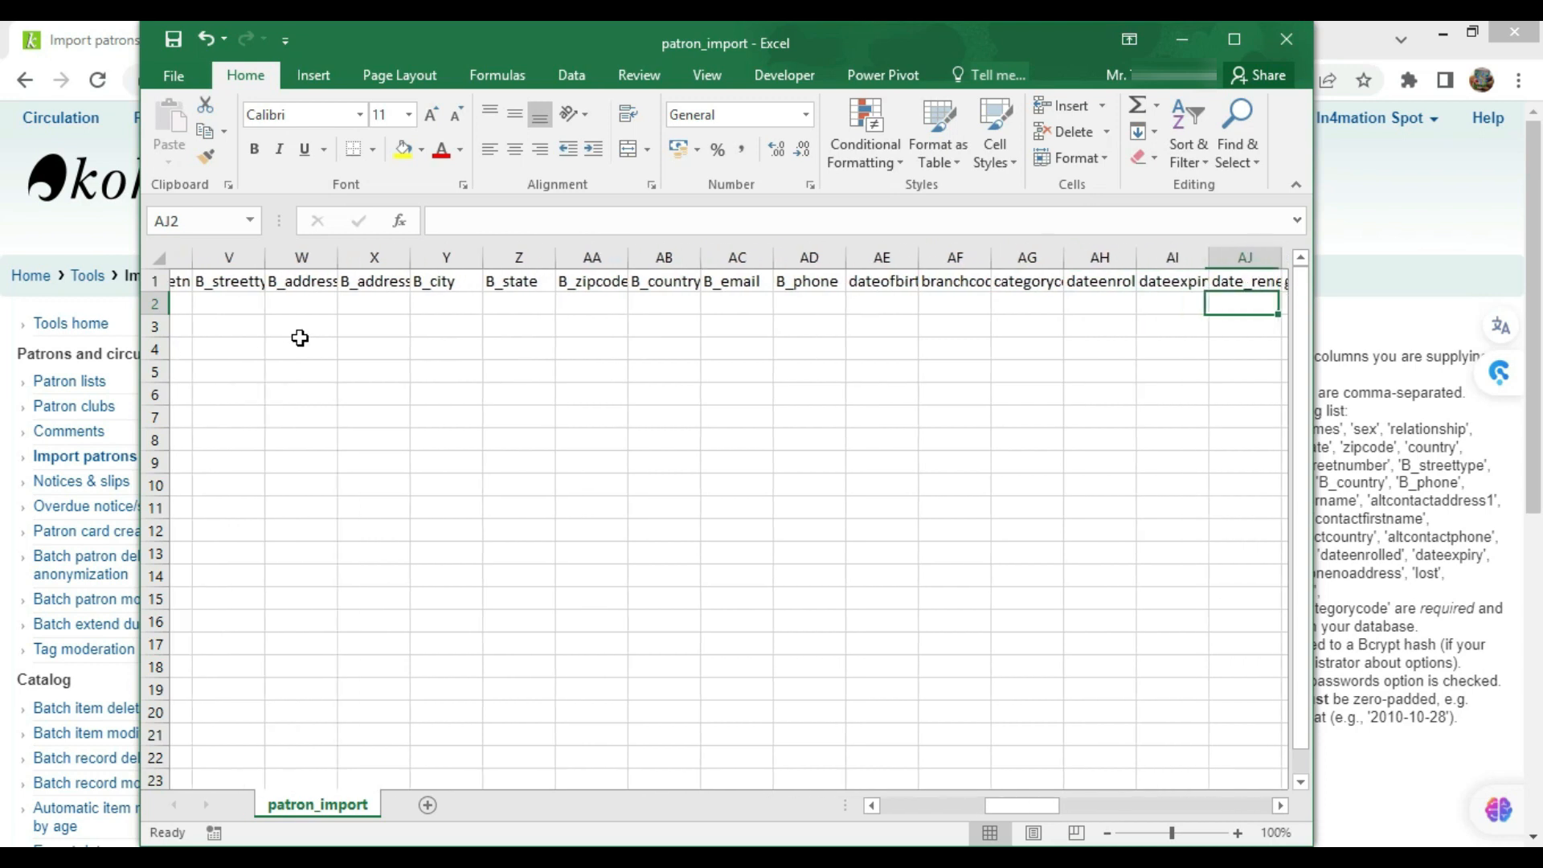
key(Right)
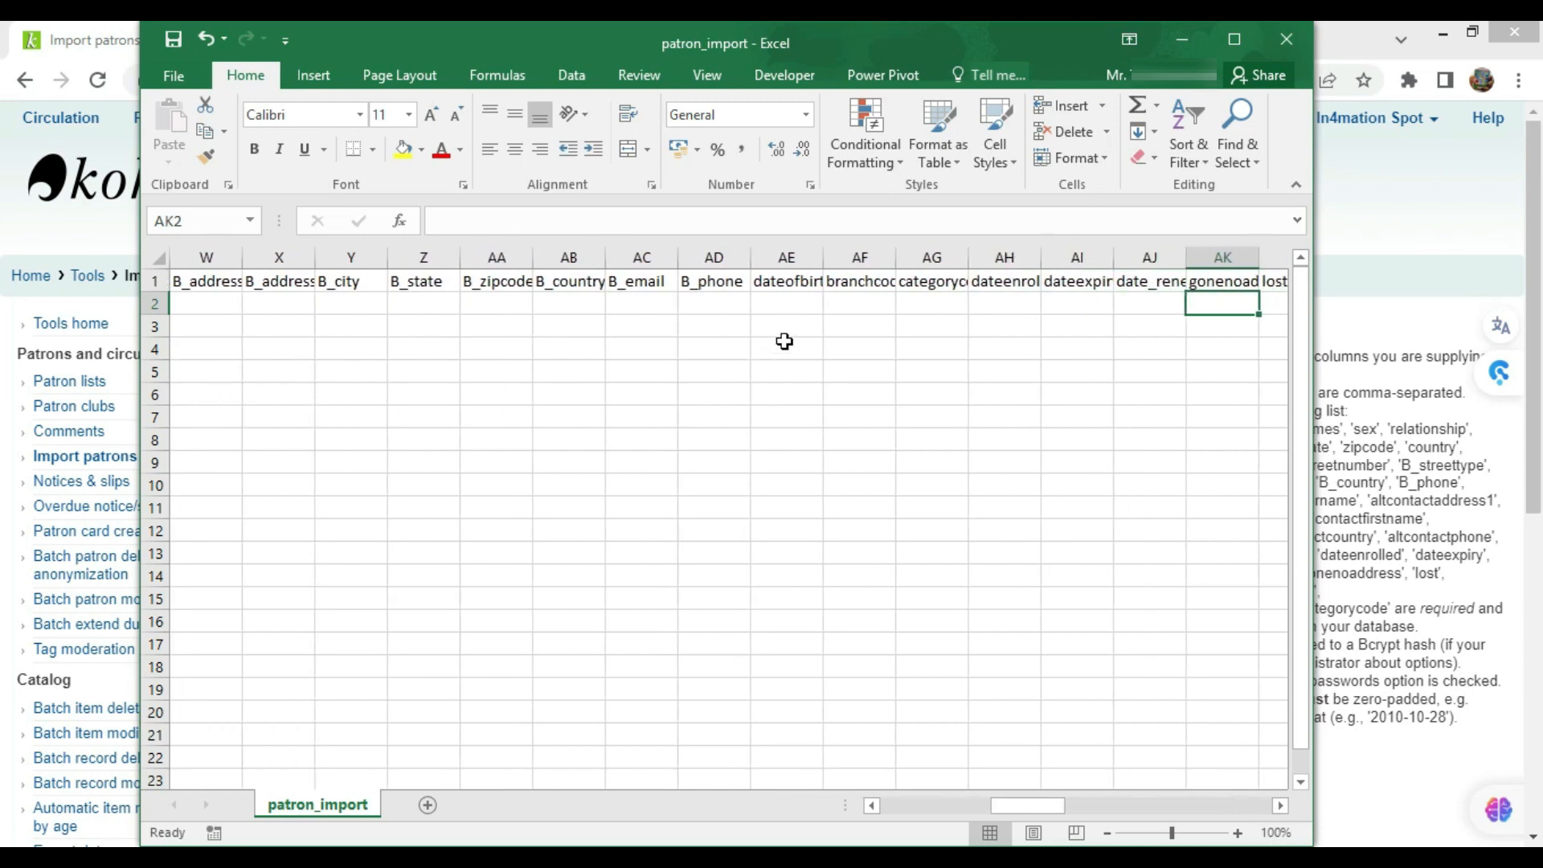
drag(854, 255, 933, 256)
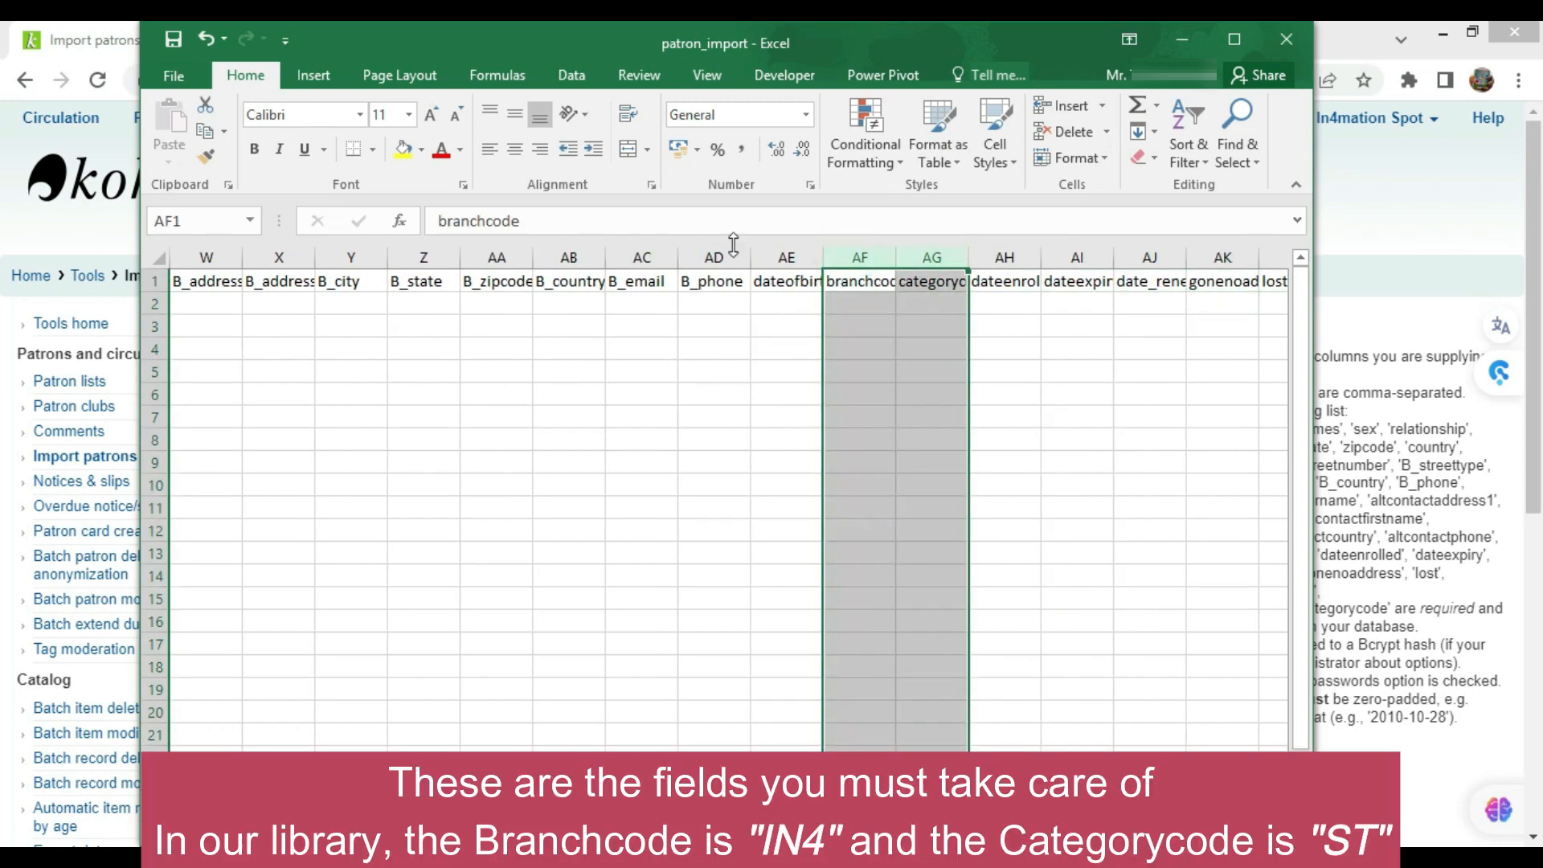
Auto-fit columns AF:AG and fill the branchcode and categorycode headers yellow
double_click(896, 258)
drag(872, 283, 922, 283)
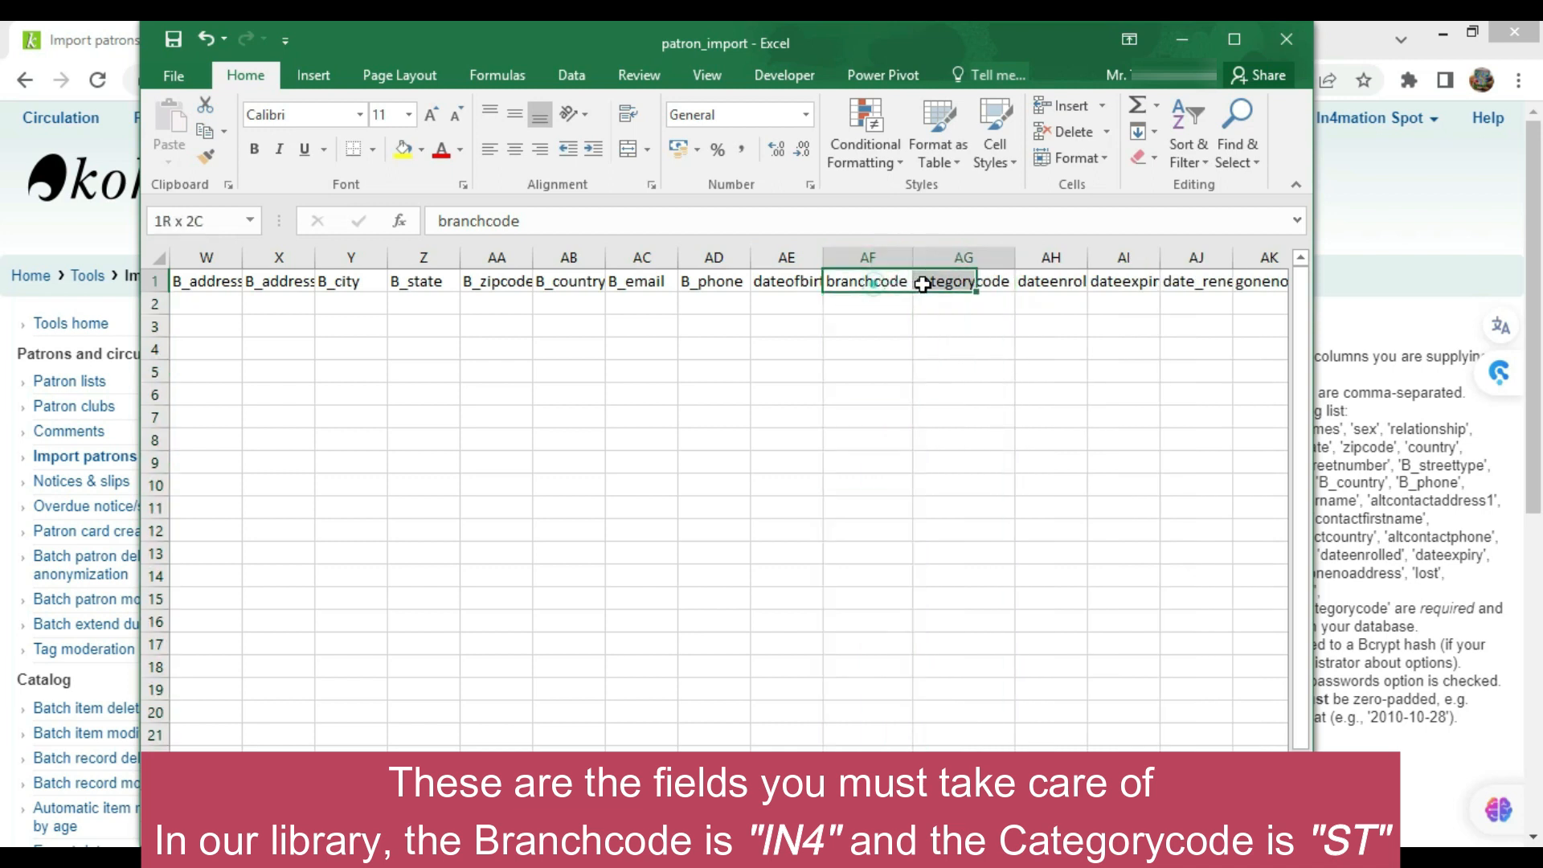
click(403, 149)
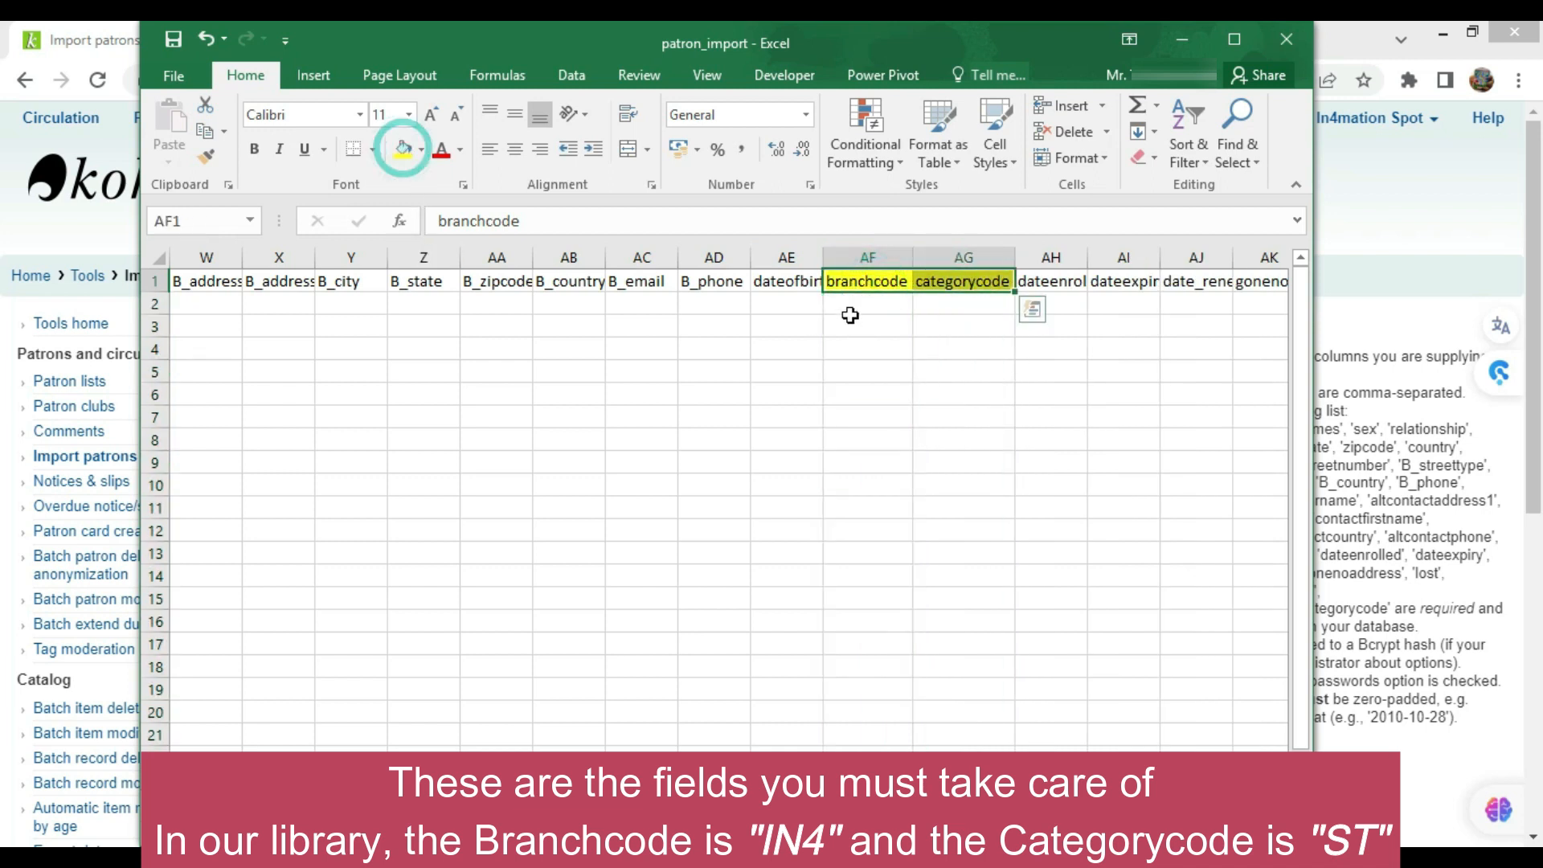
Enter branchcode IN4 for all three patrons in AF2:AF4
click(850, 307)
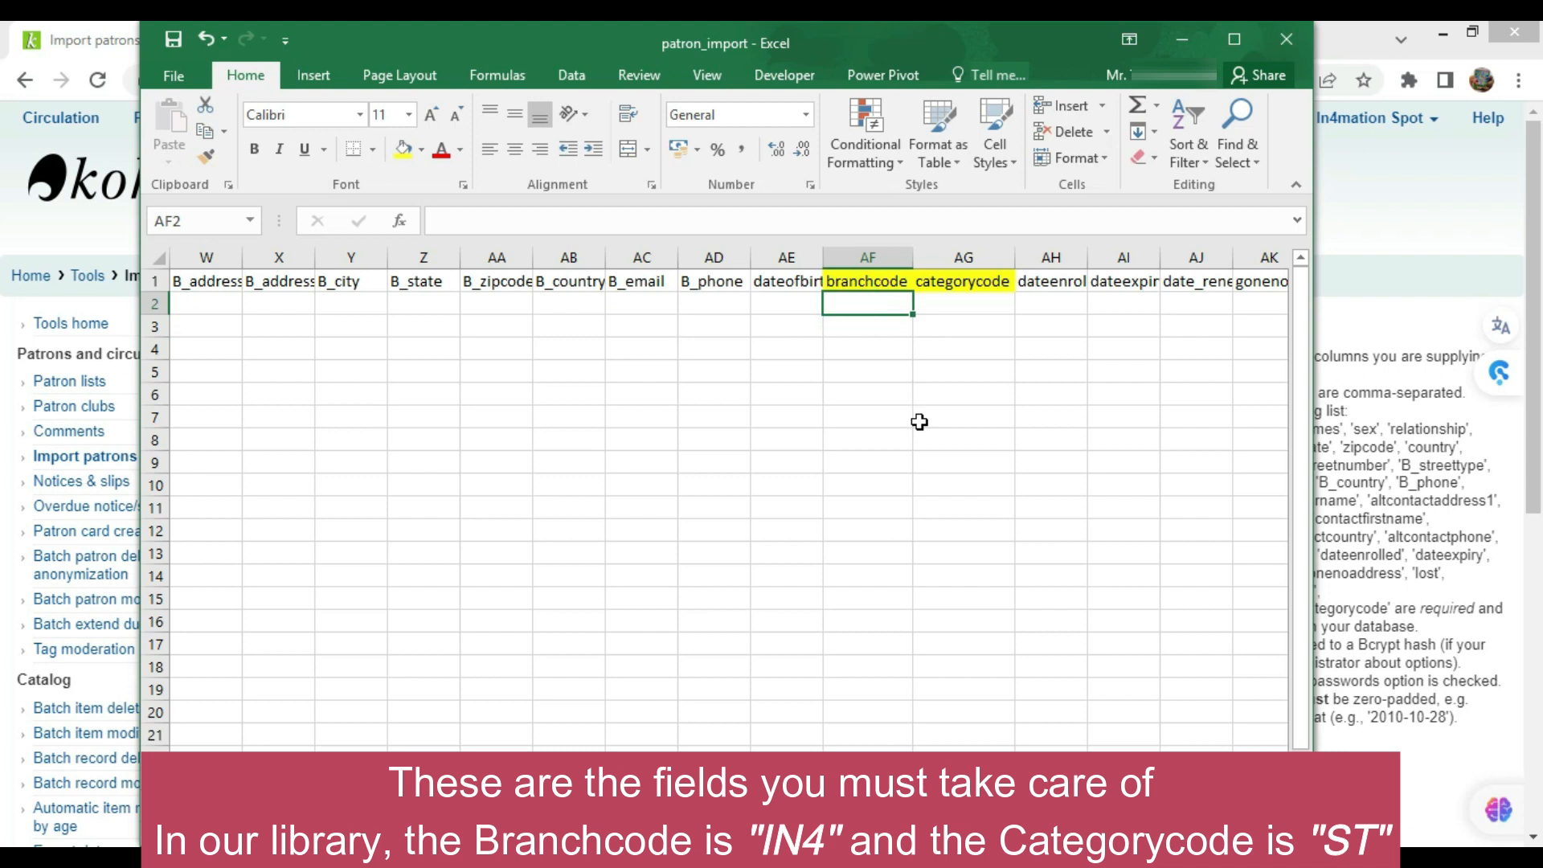
text(IN4)
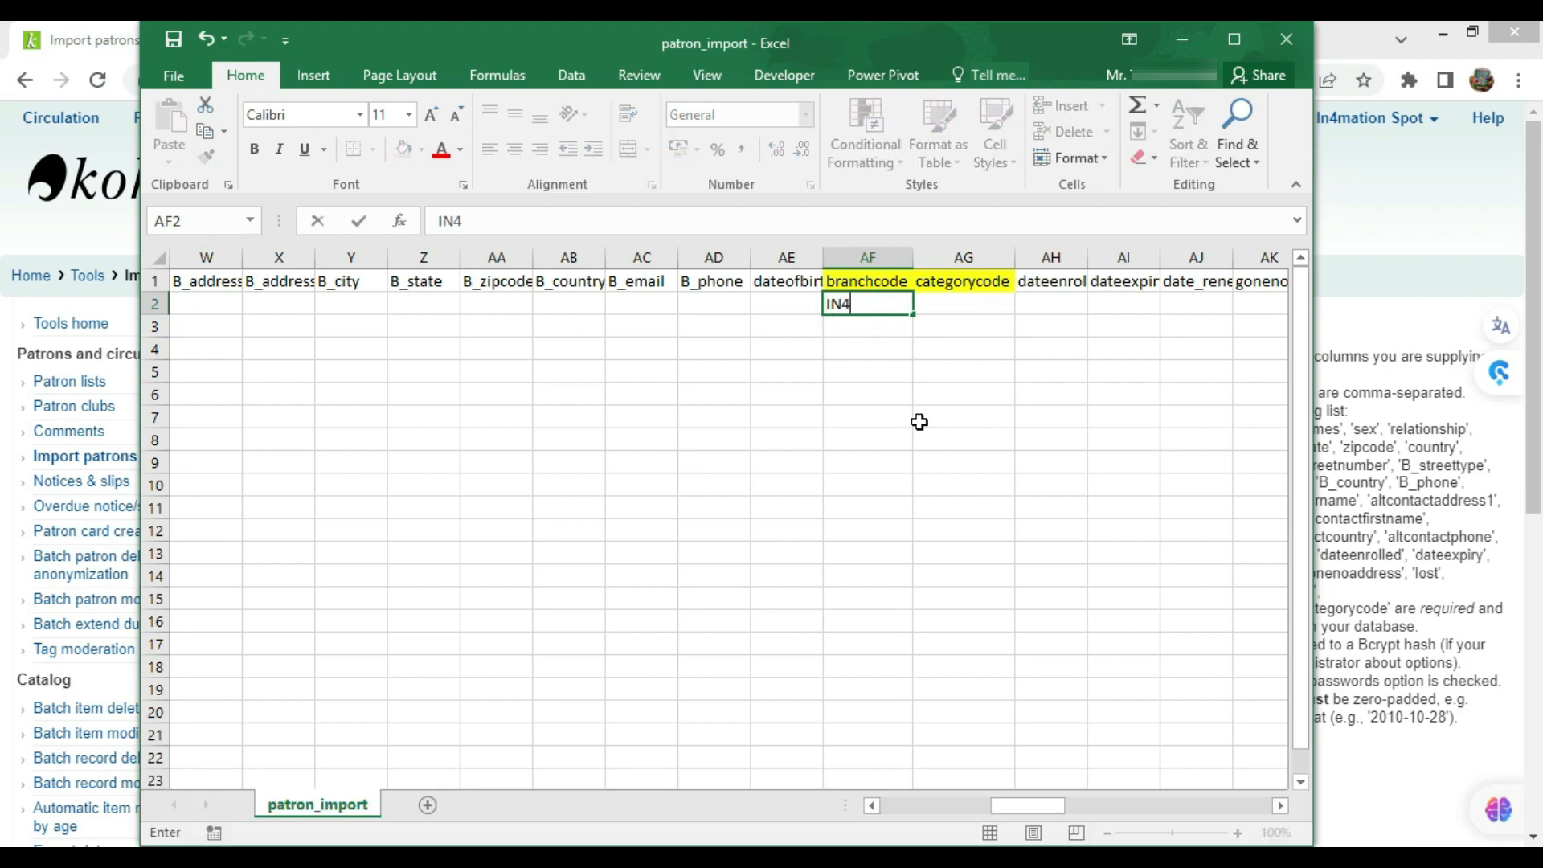
key(Return)
text(IN4)
key(Return)
text(IN4)
key(Up)
key(Up)
Enter categorycode ST in AG2 and copy it into AG3:AG4
key(Right)
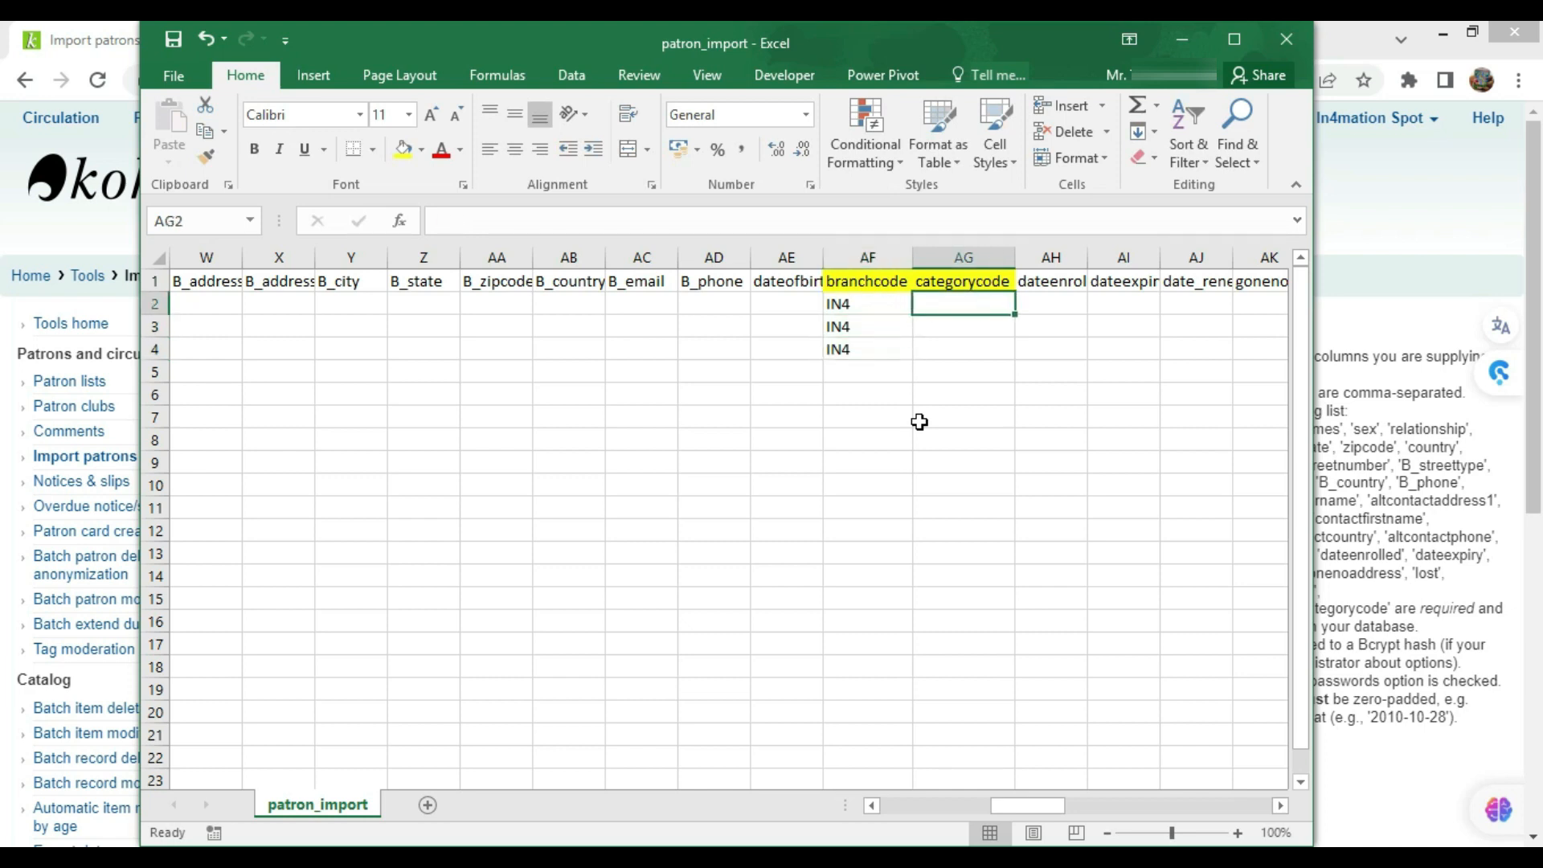
text(ST)
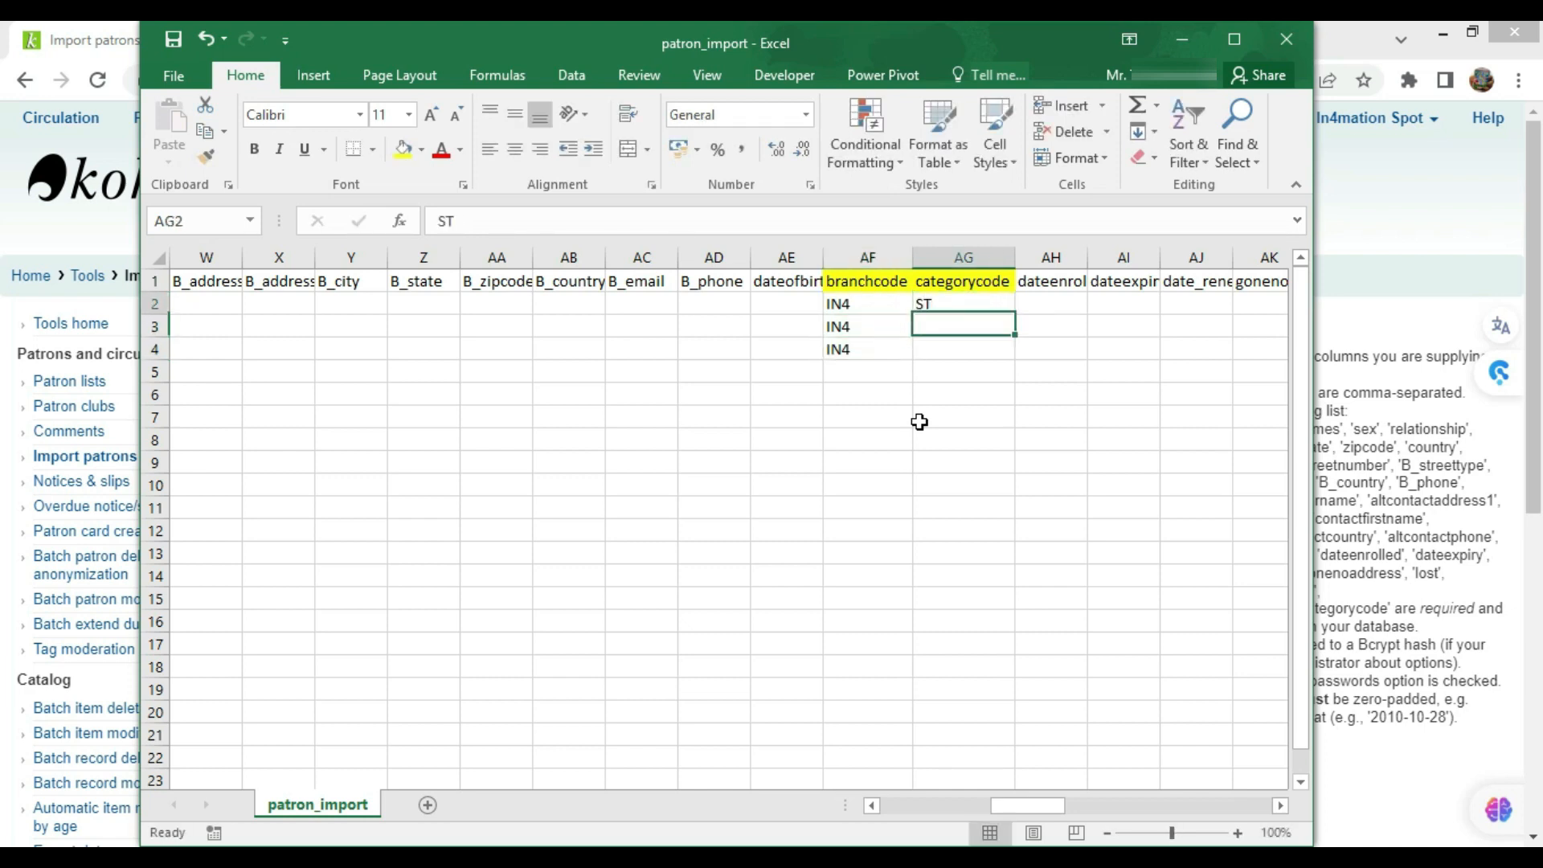
key(ctrl+c)
key(Down)
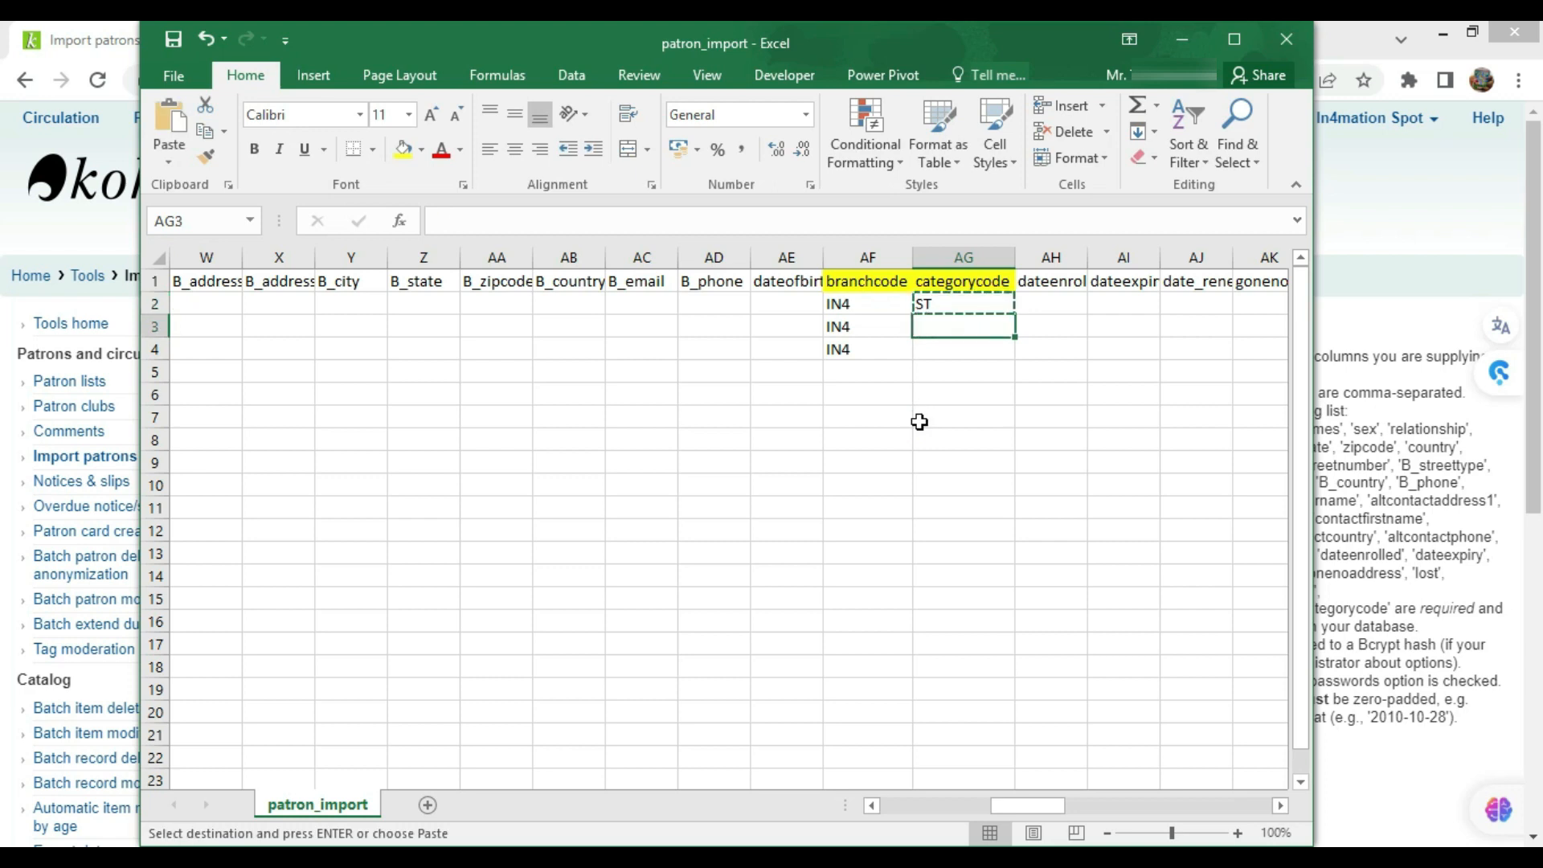
key(shift+Down)
key(ctrl+v)
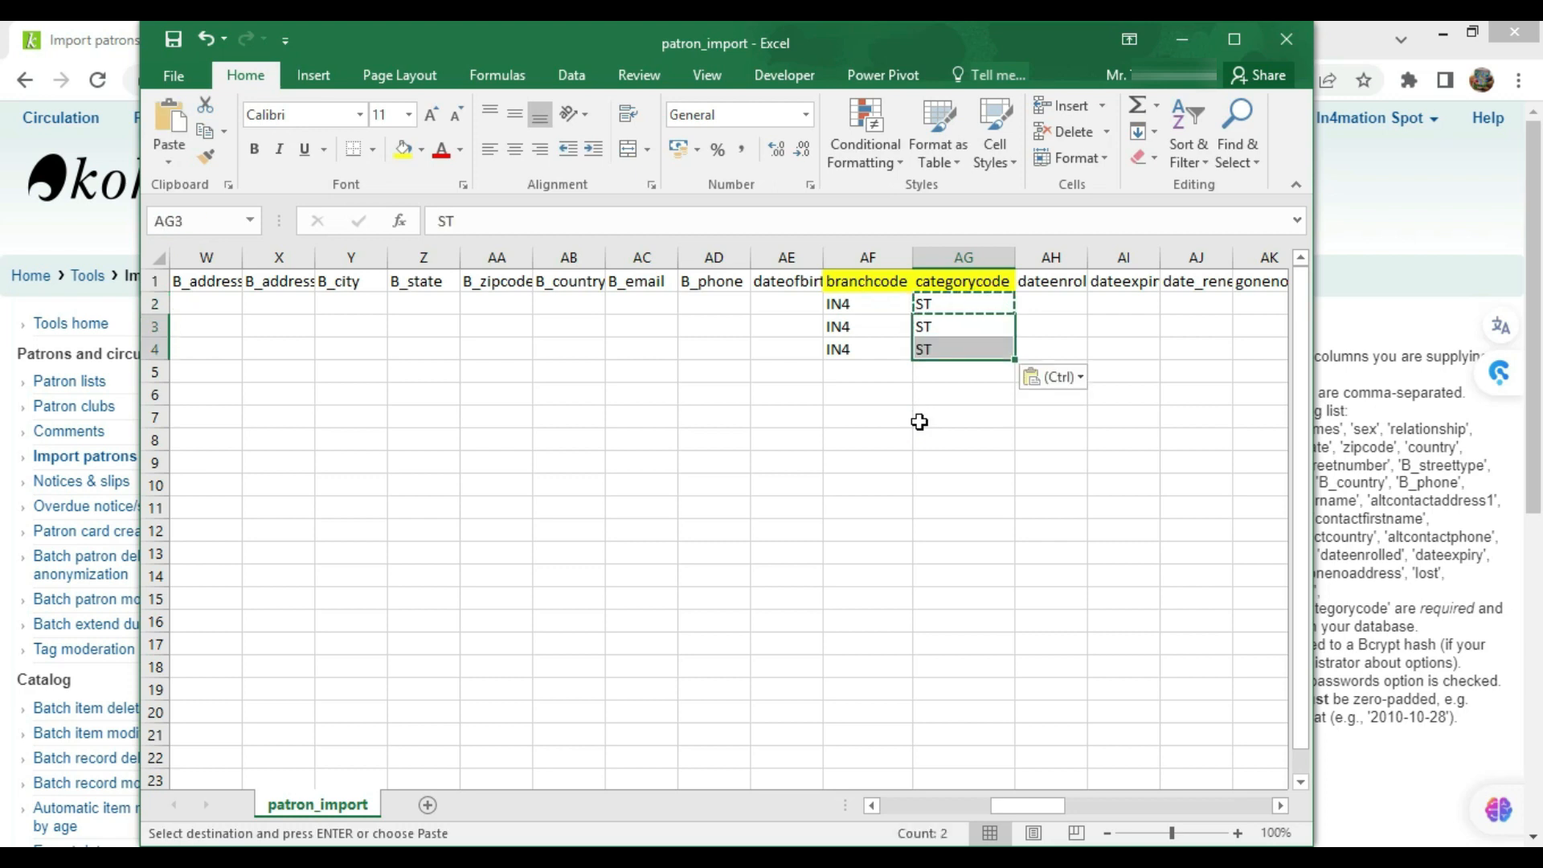
key(Up)
key(Right)
key(Right)
key(Right)
key(Right)
key(Right)
key(Right)
key(Right)
key(Right)
key(Right)
key(Right)
key(Right)
key(Right)
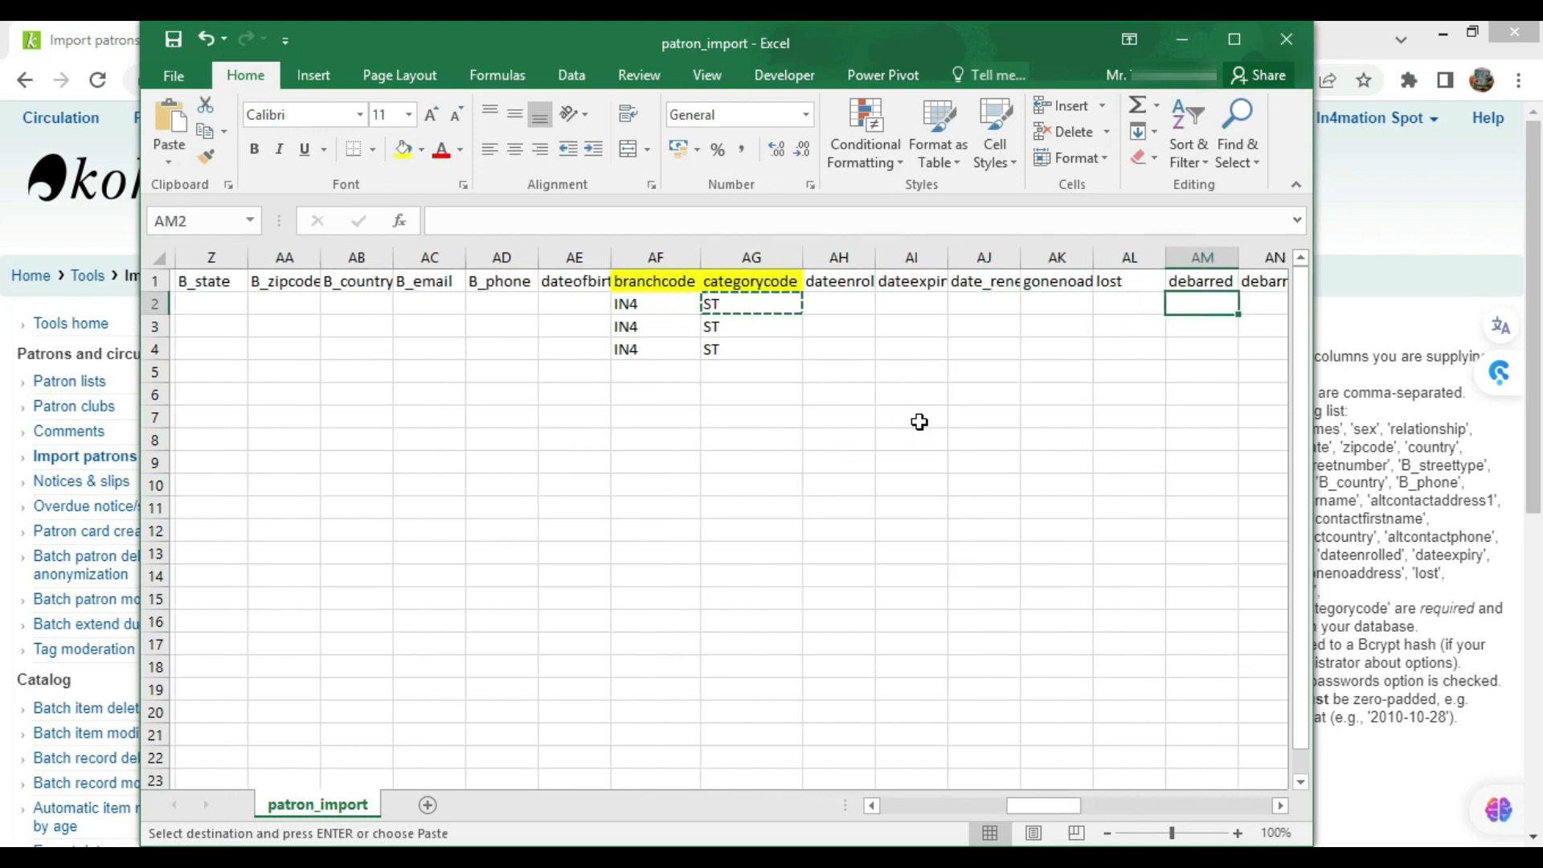
Review the remaining columns along row 2, then return to the start of the row
key(Right)
key(Right)
key(Right)
key(Right)
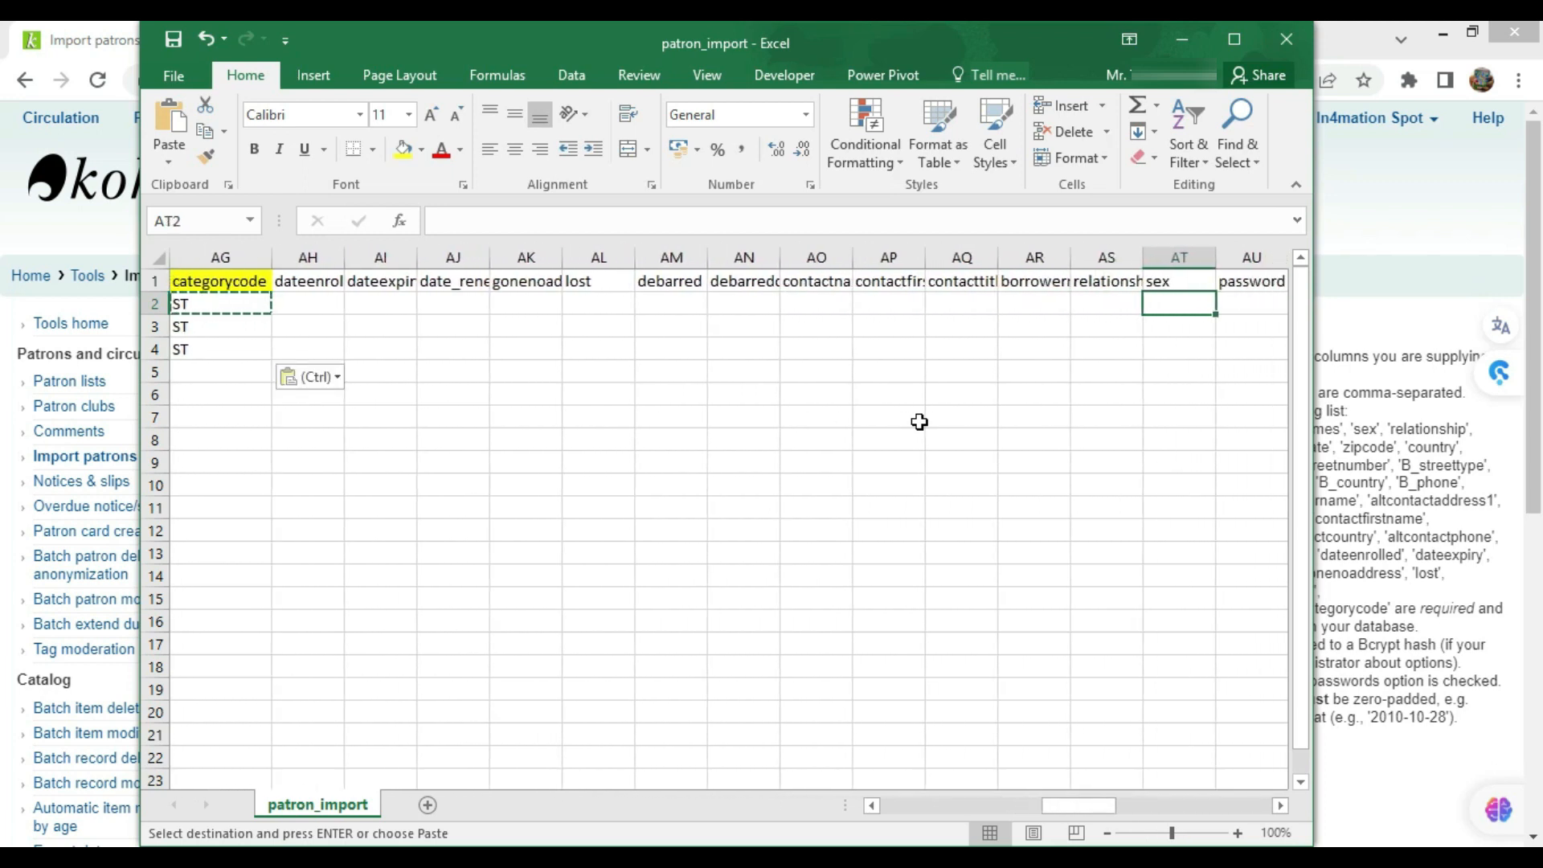
key(Right)
key(Right)
key(Right)
key(Right)
key(Right)
key(Right)
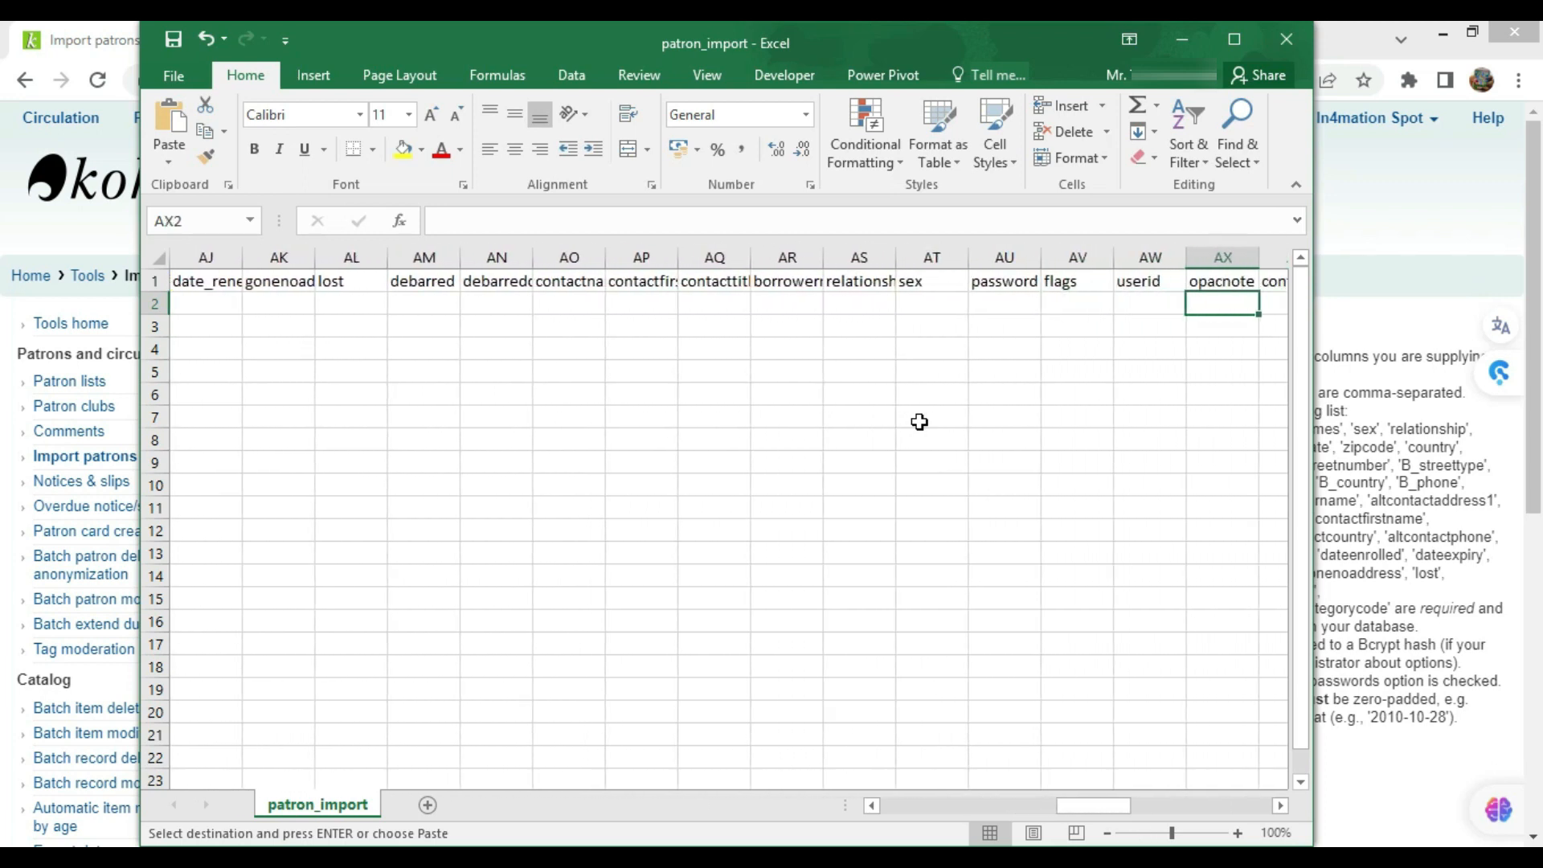
key(Right)
key(Right)
key(Right)
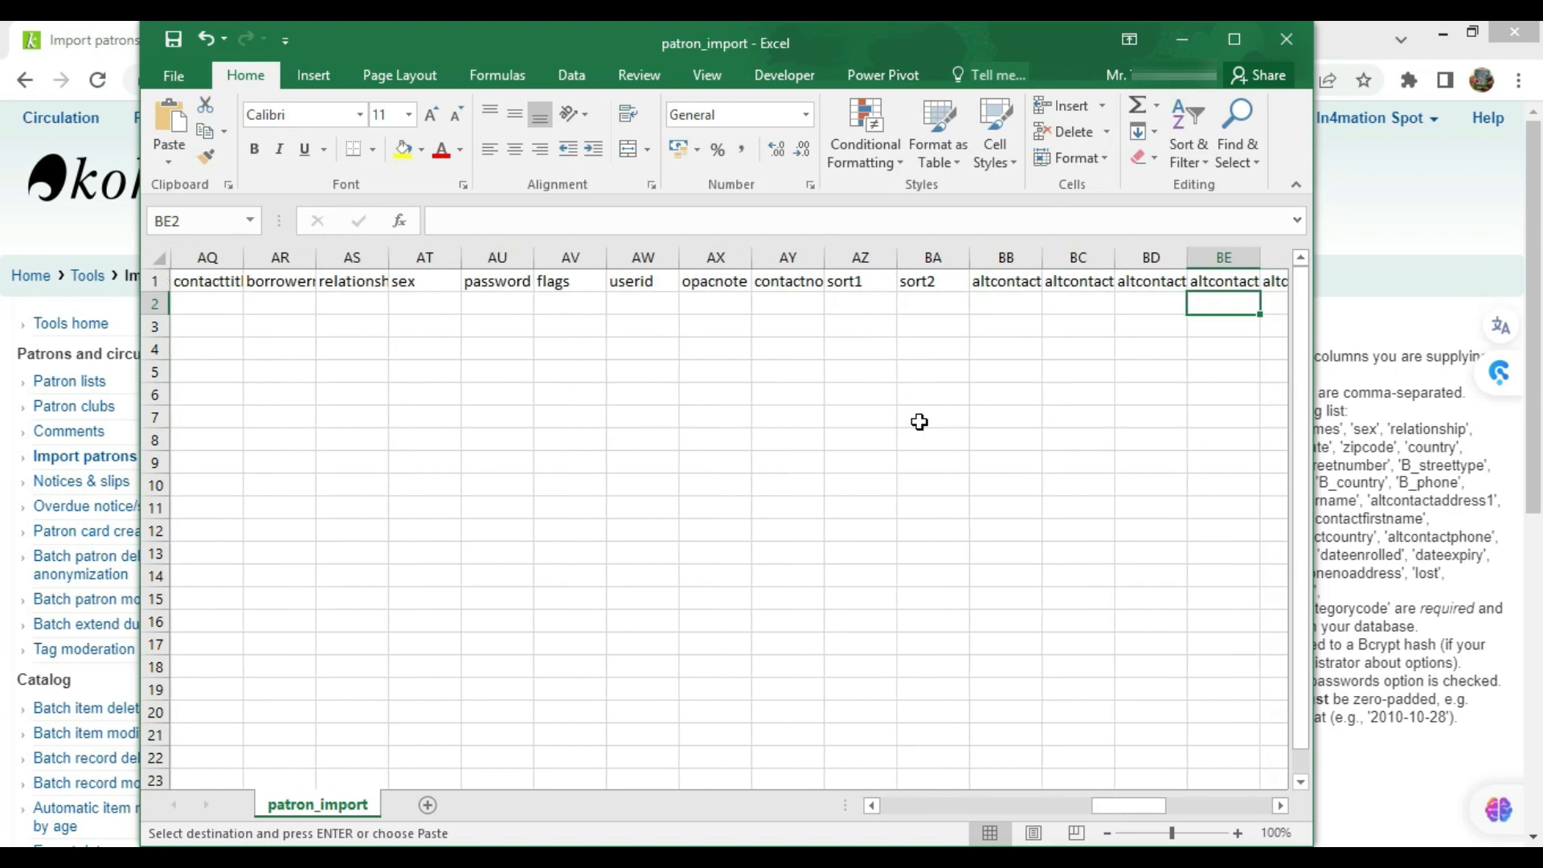
key(Right)
key(Right)
key(Right)
key(Right)
key(Right)
key(Right)
key(Right)
key(Right)
key(Right)
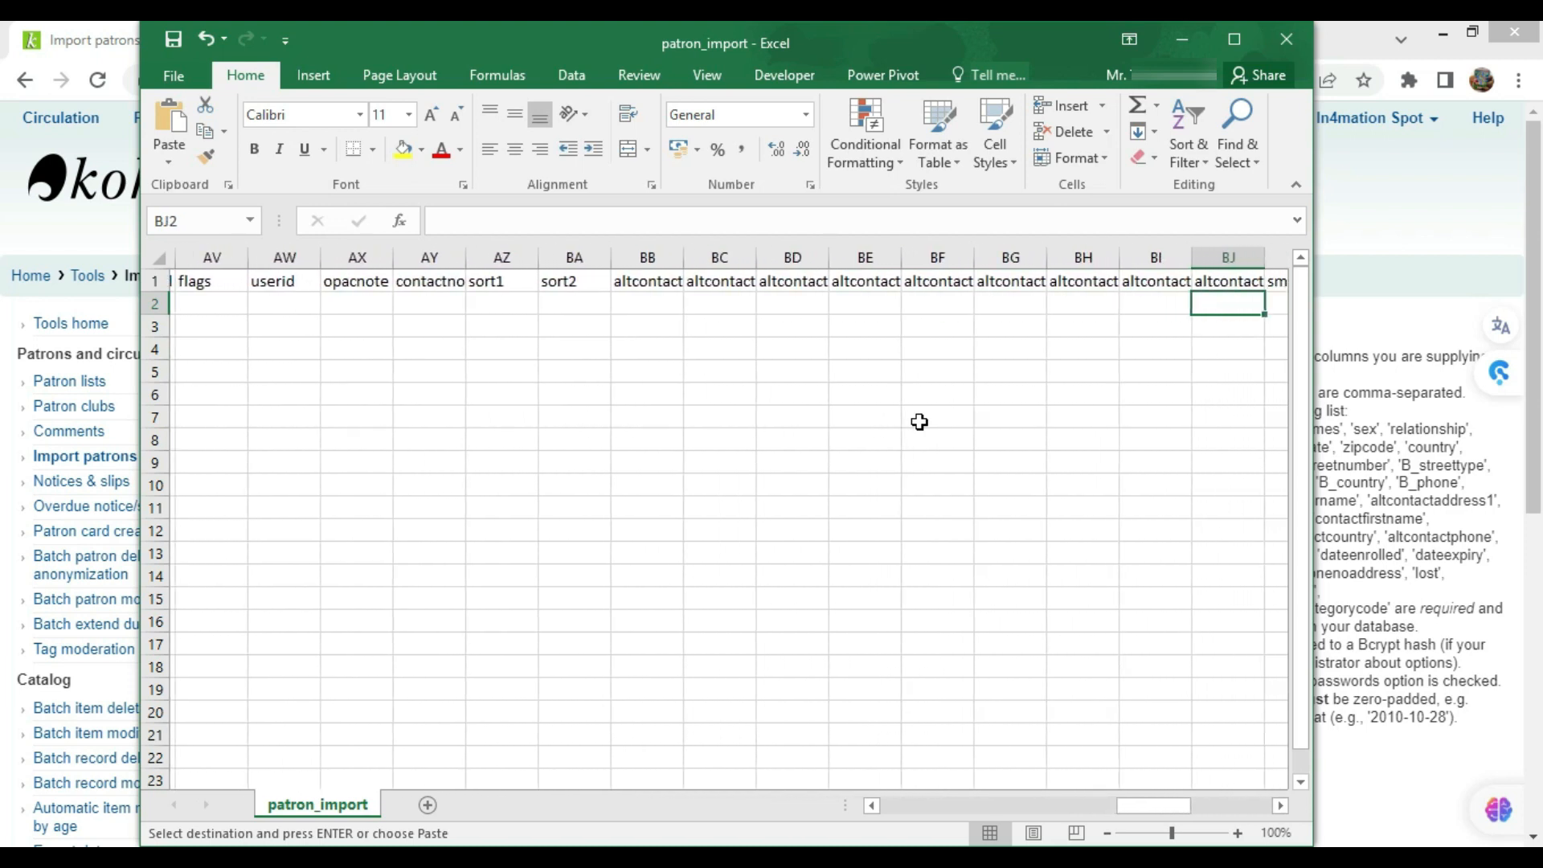
key(Right)
key(Right)
key(Right)
key(Right)
key(Right)
key(Right)
key(Right)
key(Right)
key(Right)
key(Right)
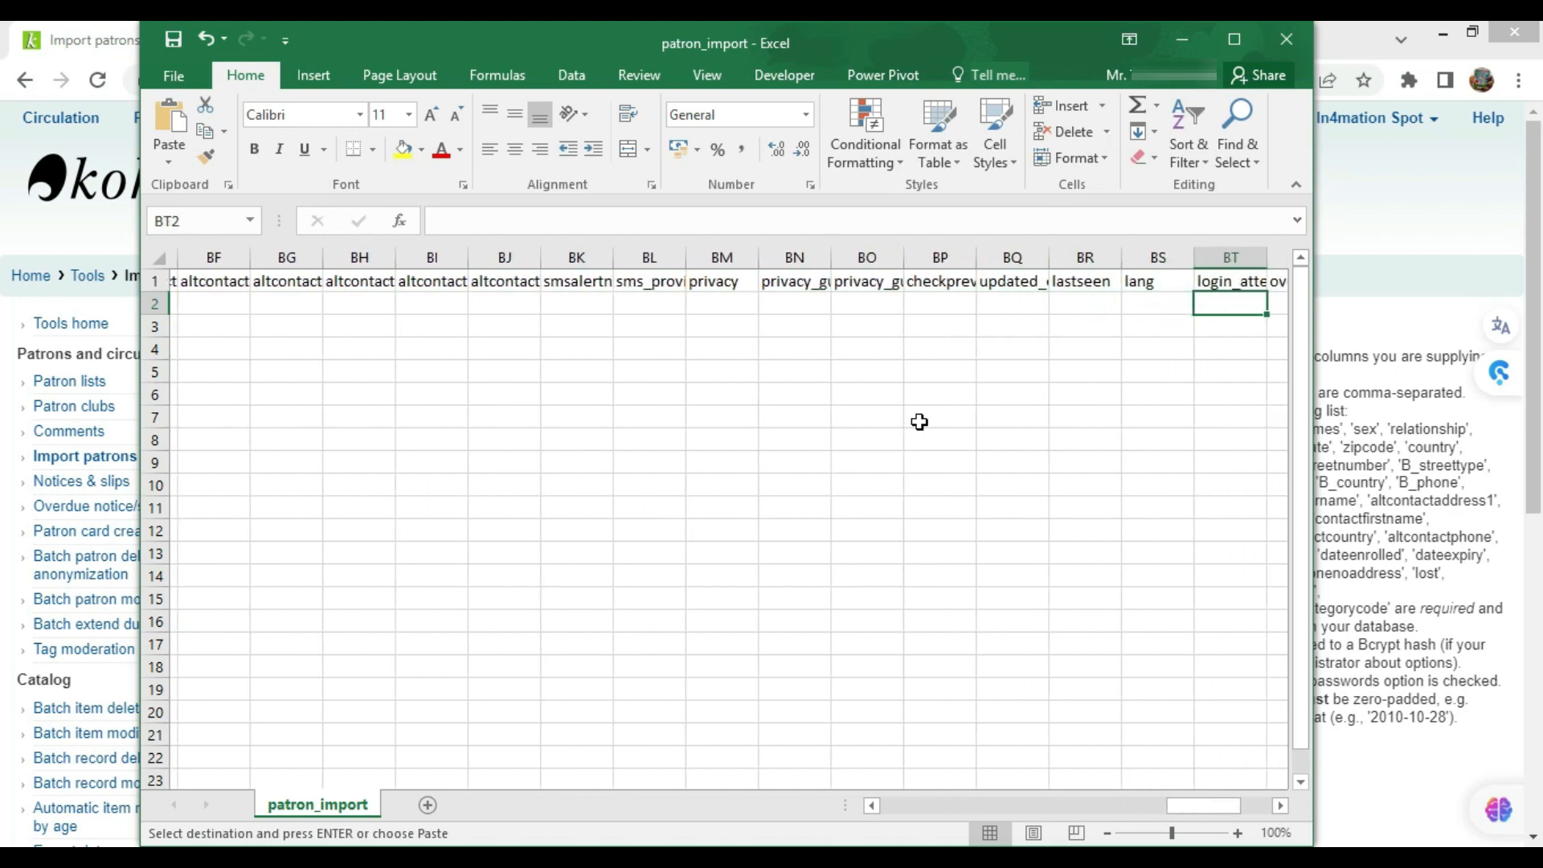
key(Right)
key(Right)
key(Right)
key(Right)
key(Right)
key(Right)
key(Right)
key(Right)
key(Down)
key(Down)
key(Down)
key(Left)
key(Left)
key(Left)
key(Left)
key(Left)
key(Left)
key(Left)
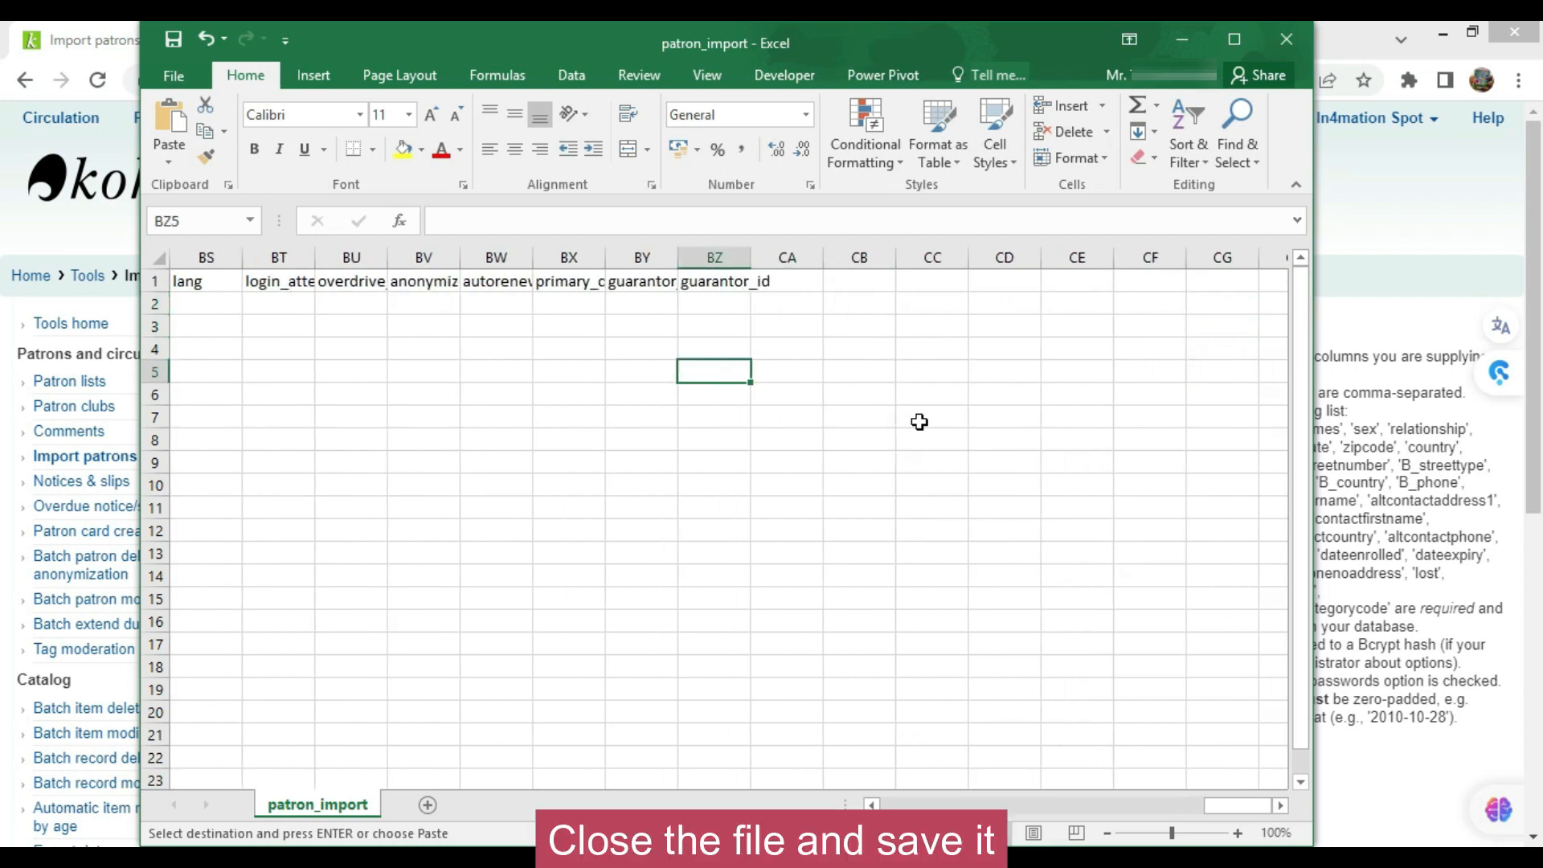
key(Home)
Save over patron_import.csv in CSV (Comma delimited) format and close Excel
click(1298, 48)
click(675, 471)
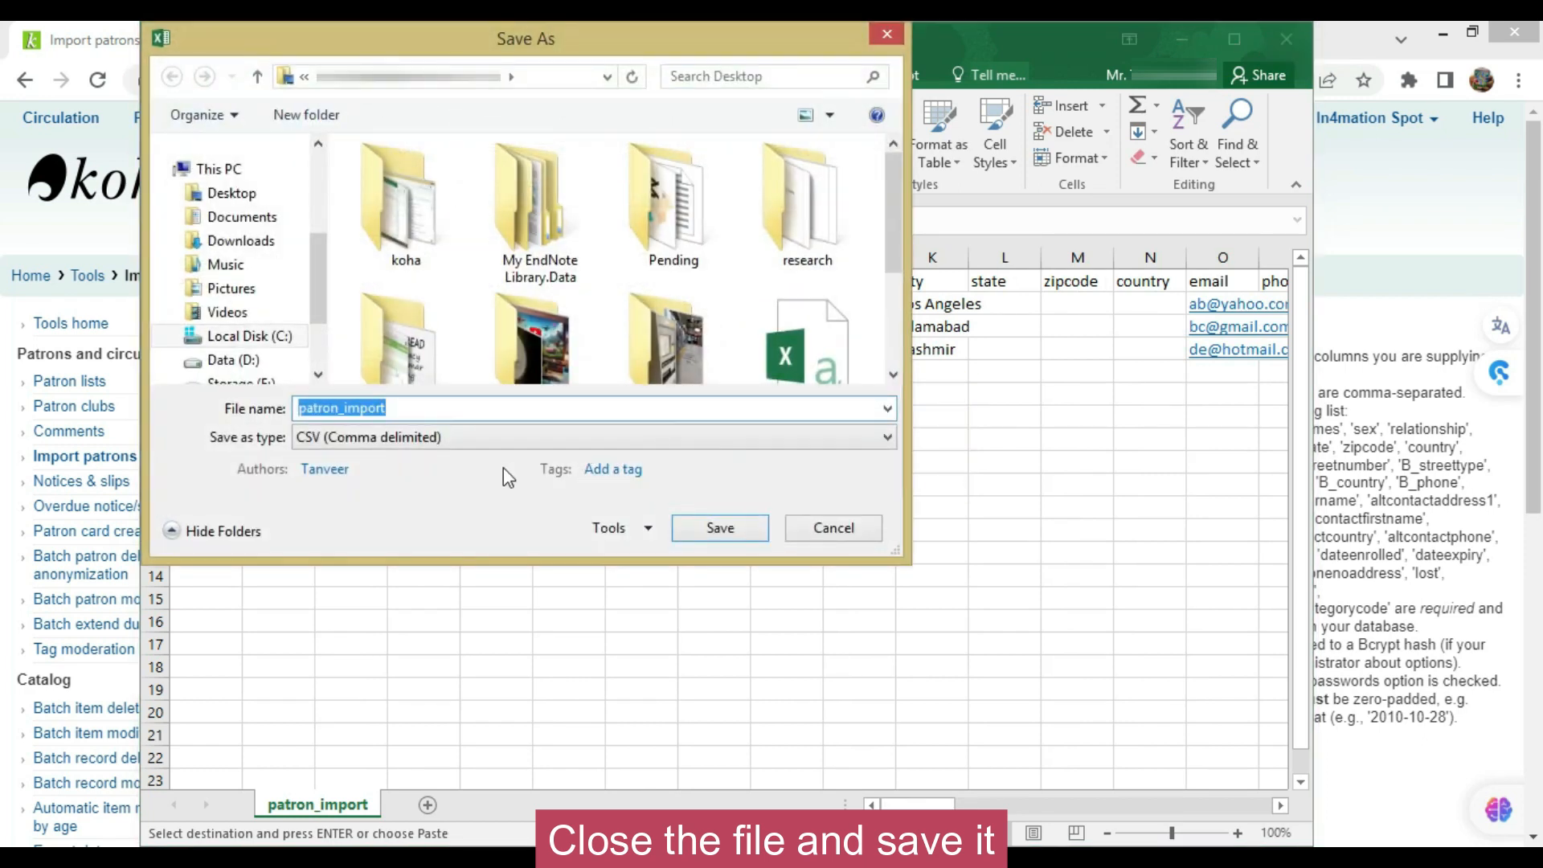
click(703, 529)
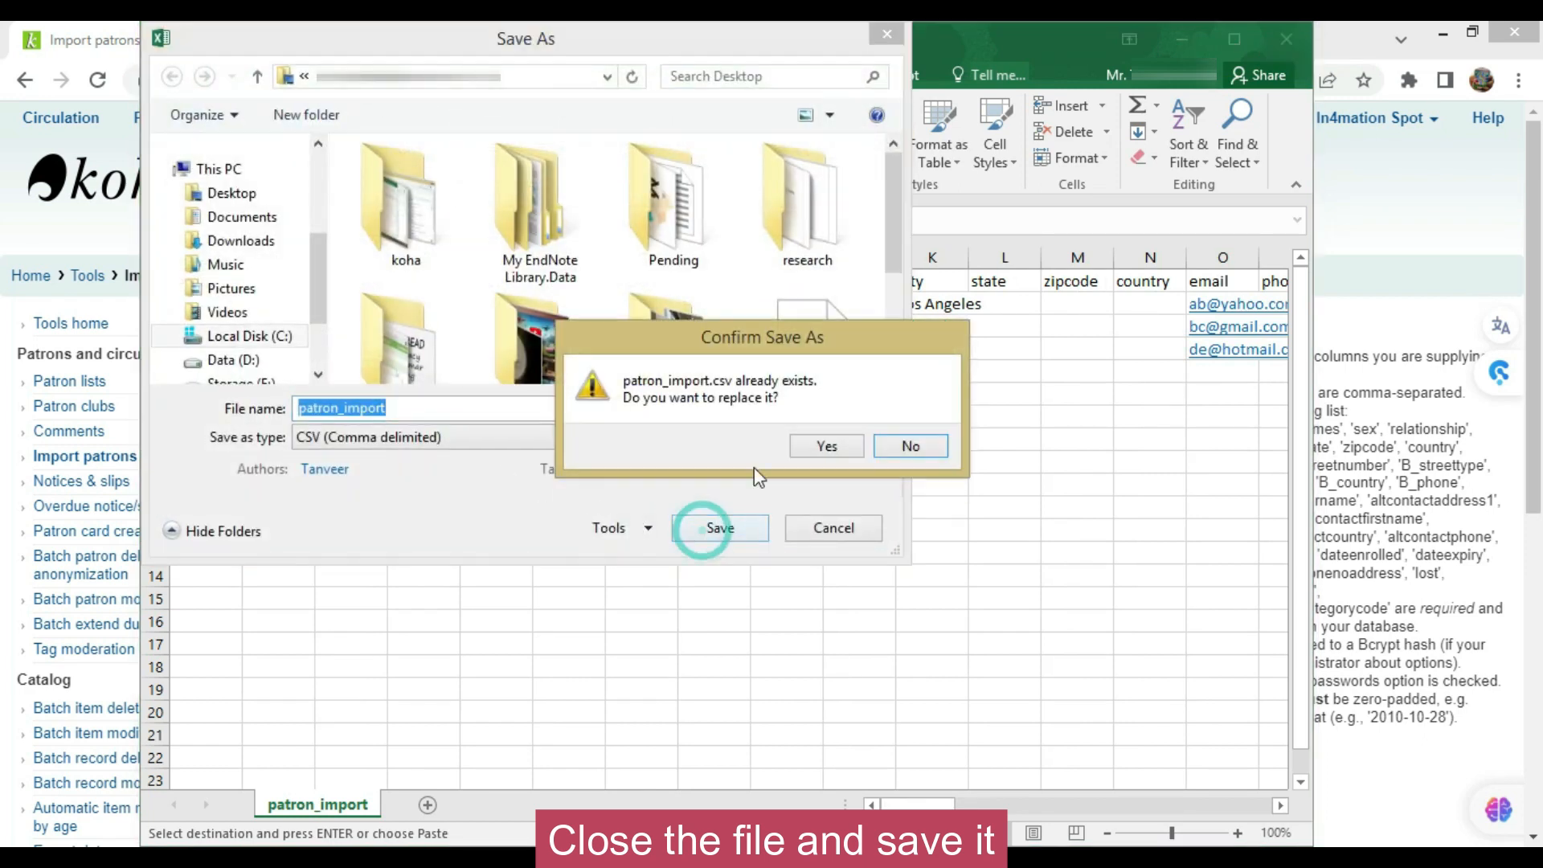
click(809, 447)
click(699, 513)
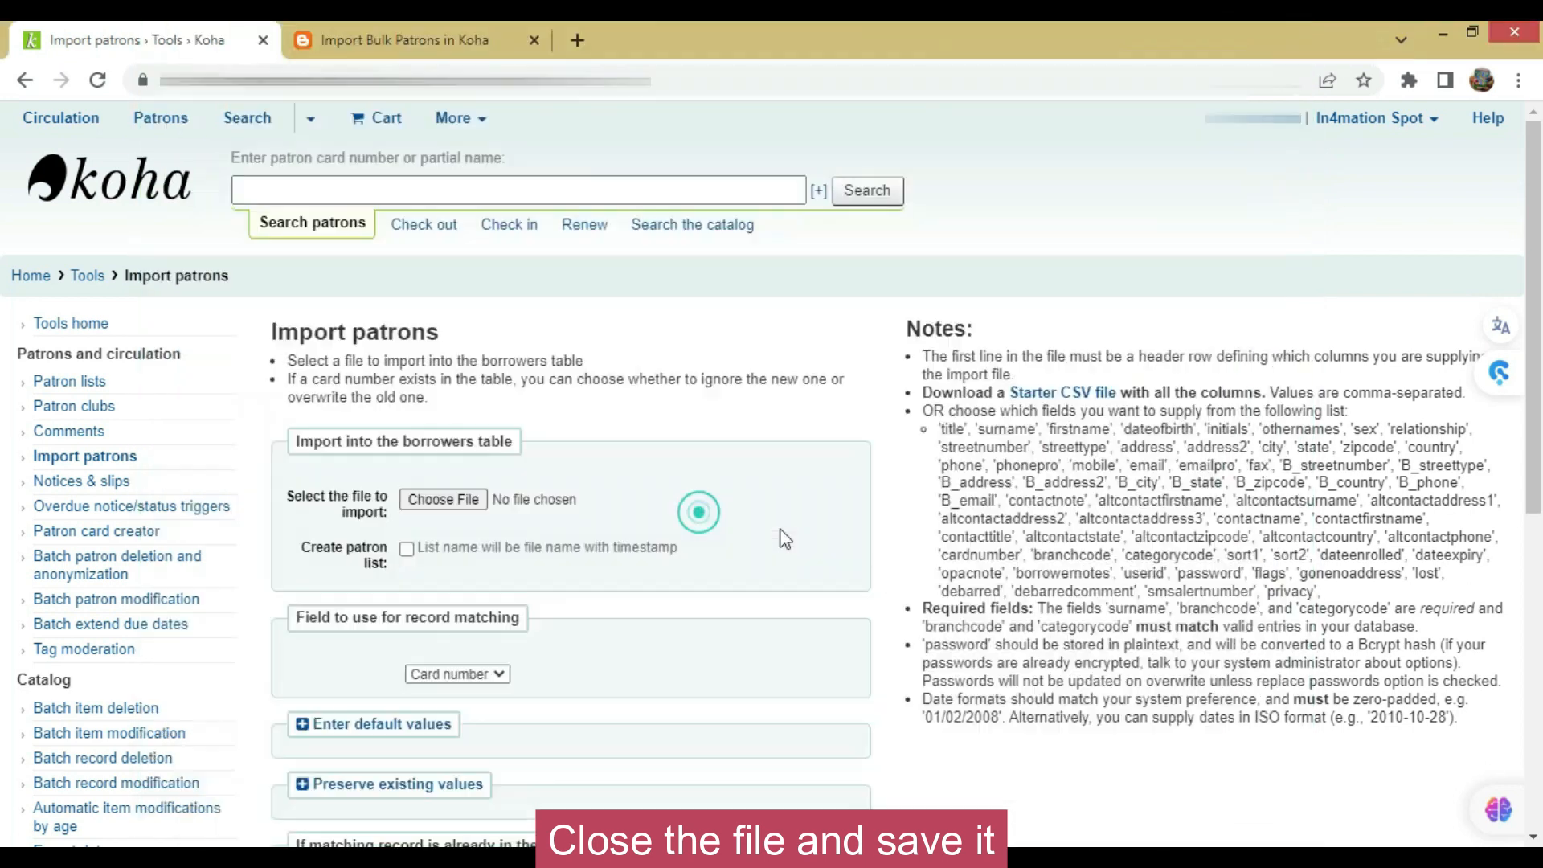
Choose patron_import.csv from the Desktop as the file to import
click(666, 376)
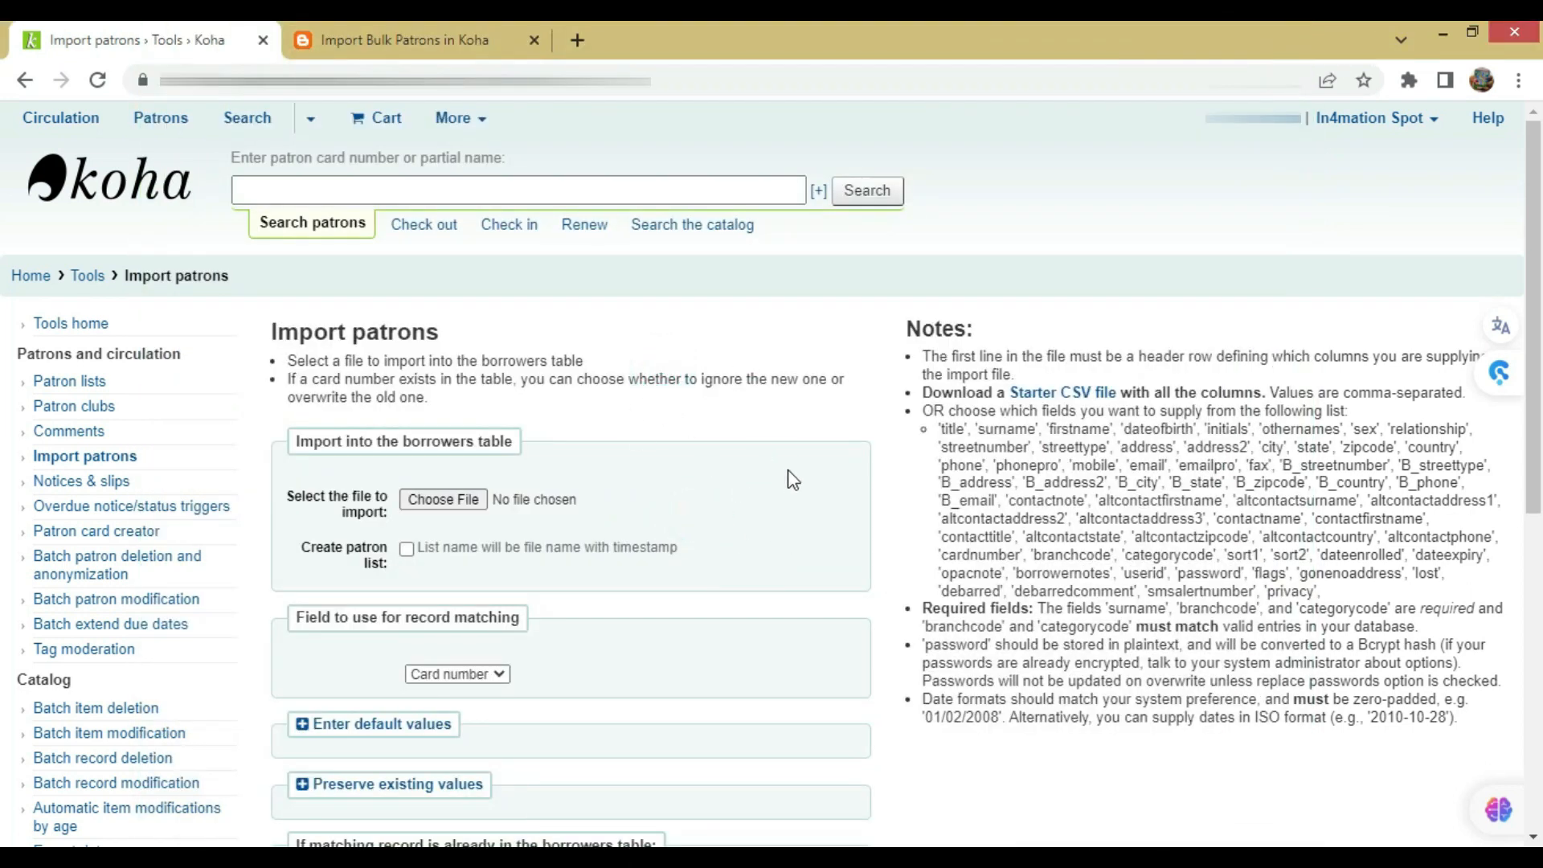
scroll(841, 483, down, 3)
scroll(843, 480, up, 3)
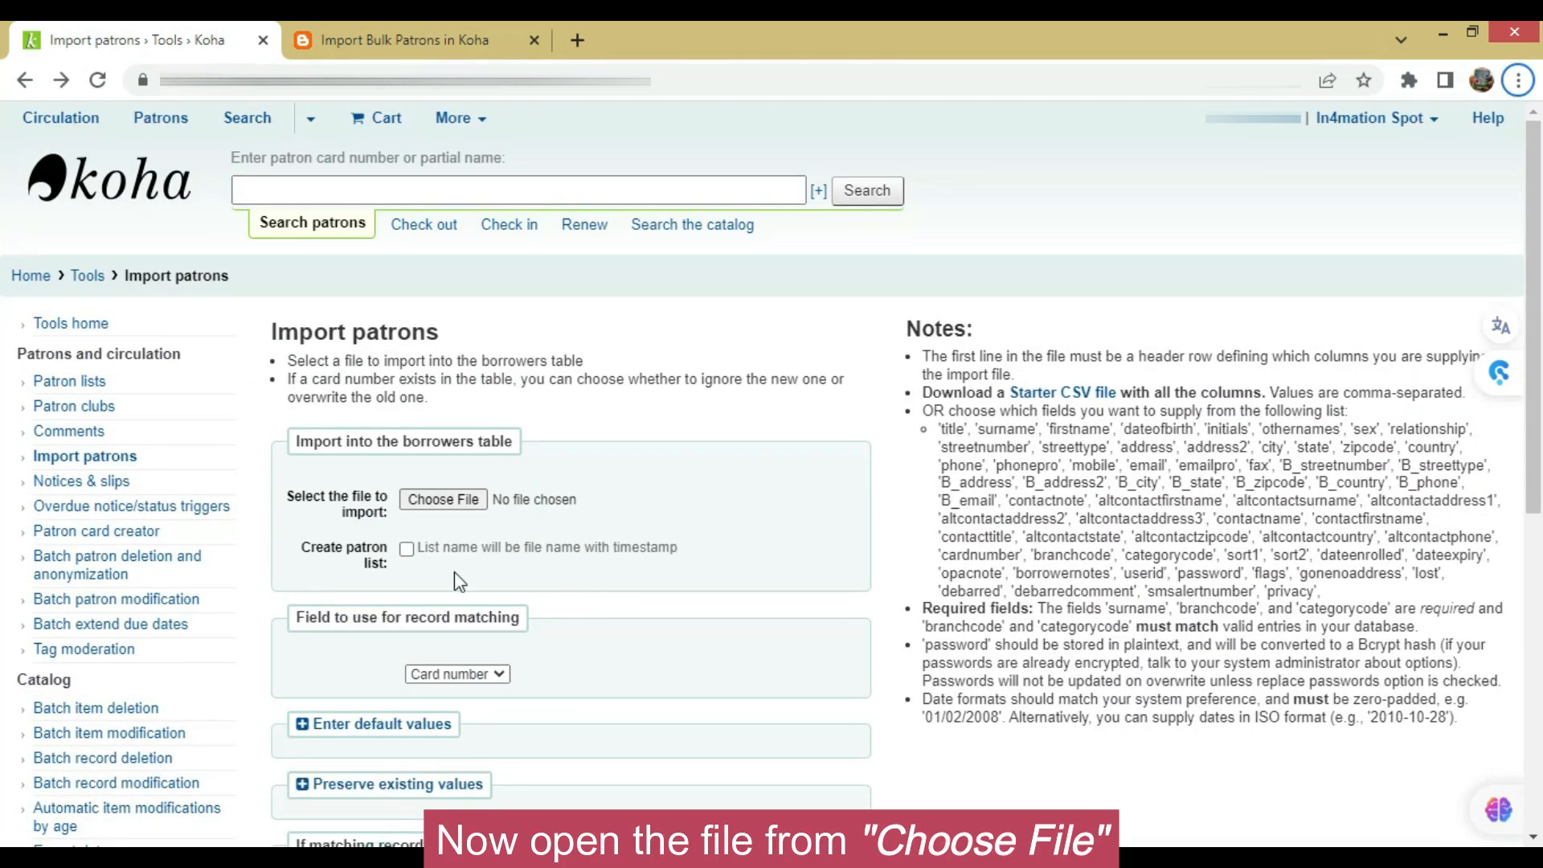
click(443, 499)
click(630, 438)
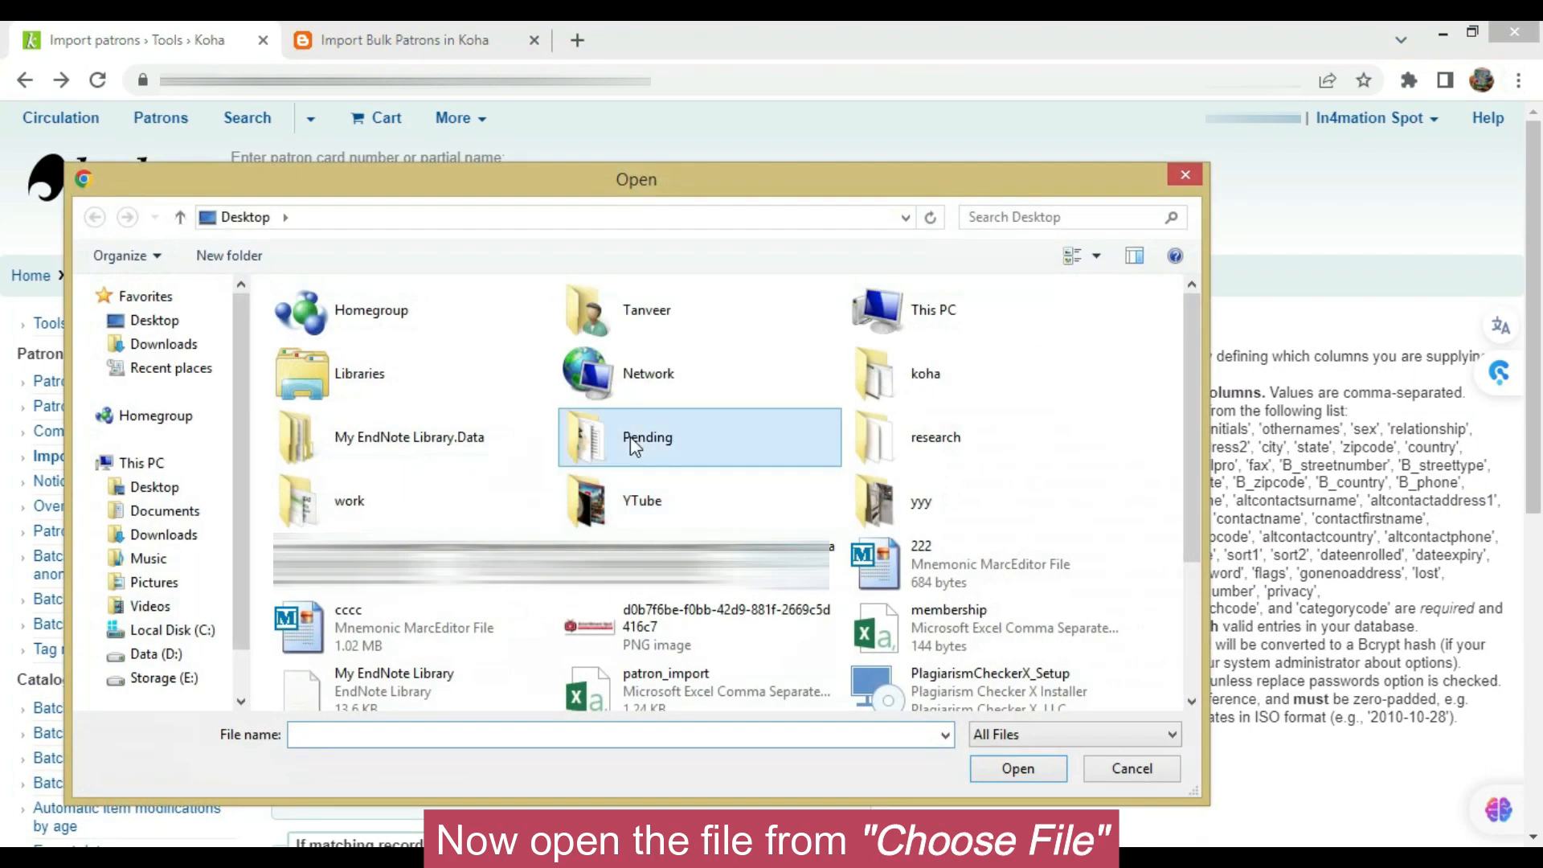
scroll(630, 444, down, 3)
click(640, 503)
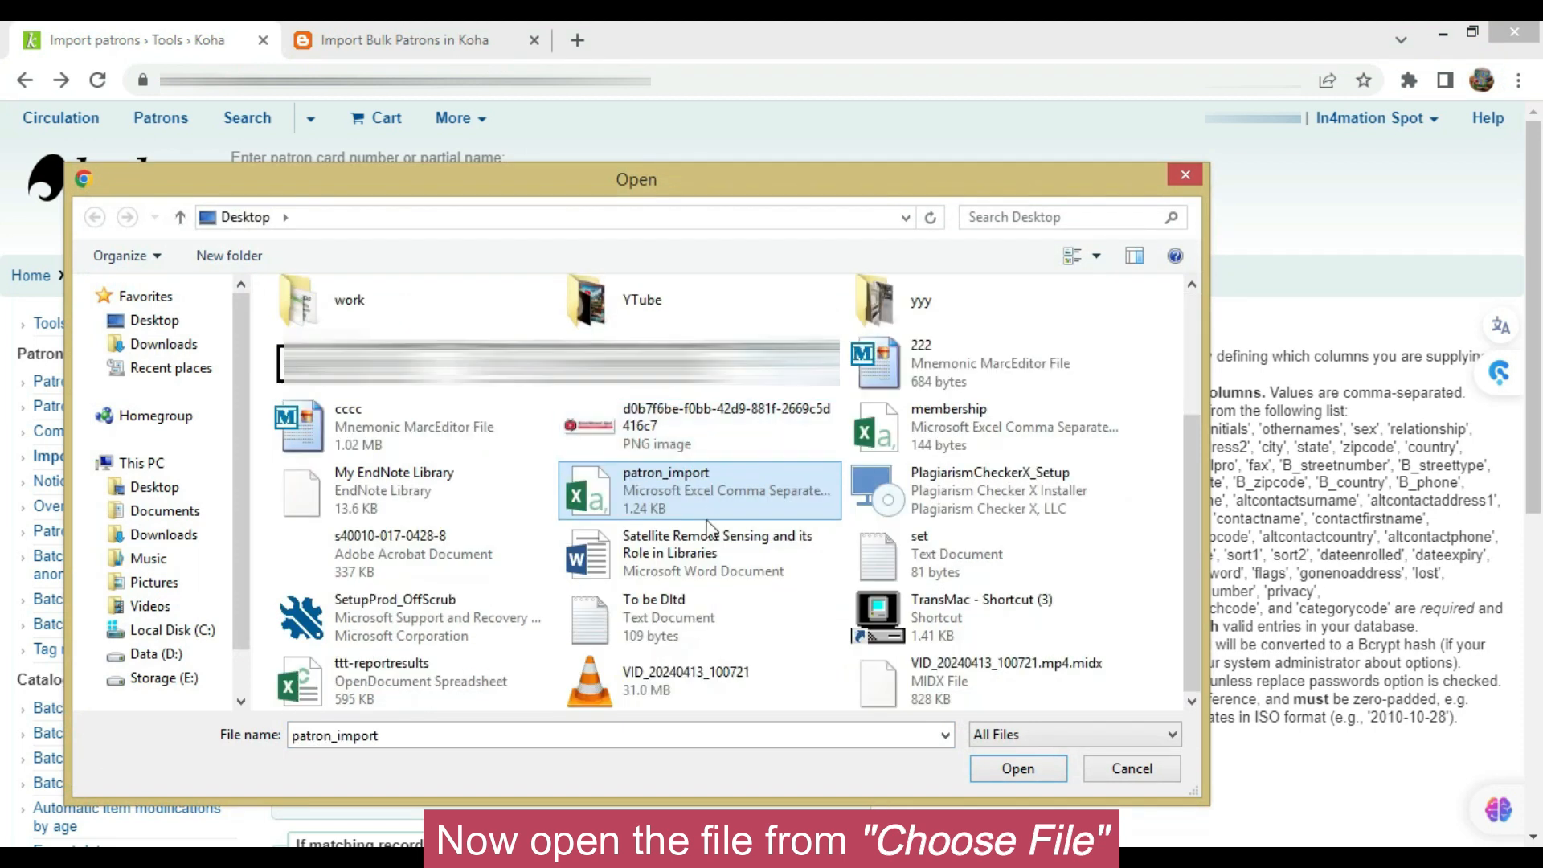
double_click(641, 508)
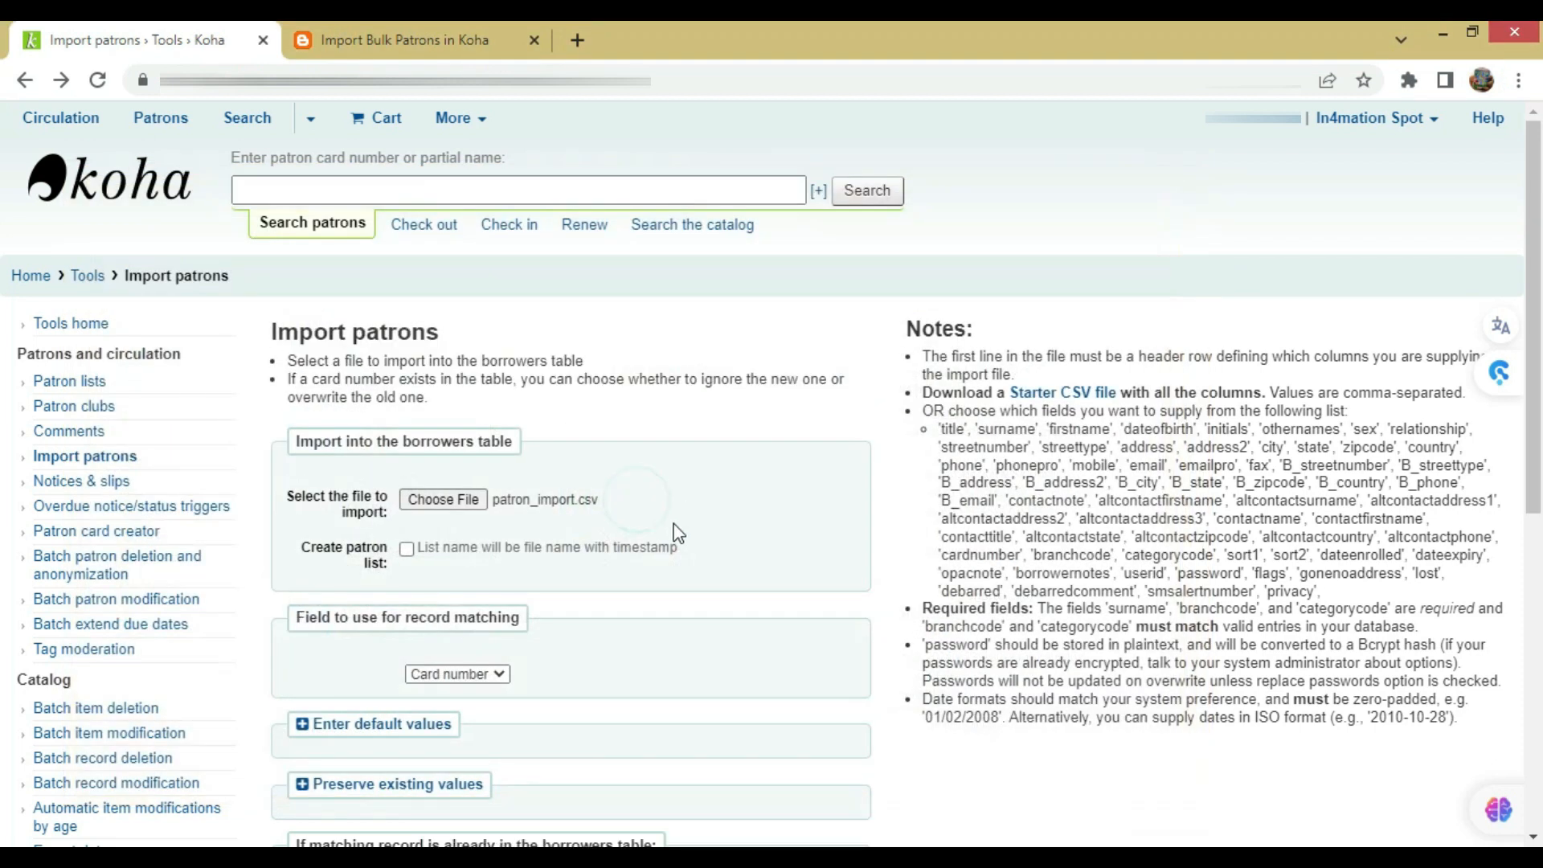
Run the import: 3 records parsed, 2 imported, 1 skipped as existing
scroll(667, 531, down, 5)
click(311, 586)
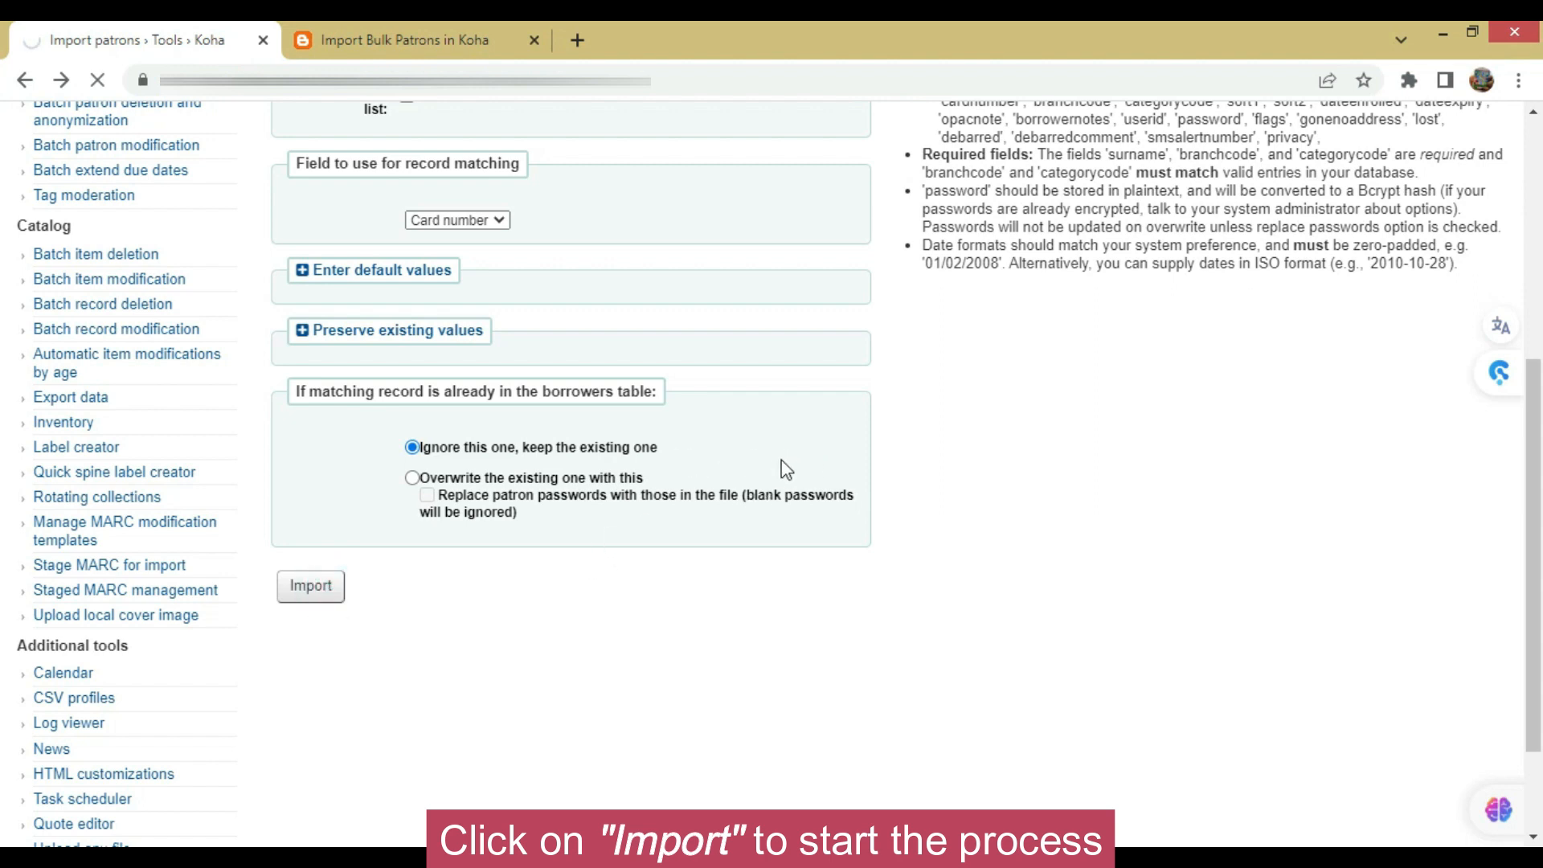
scroll(788, 467, up, 6)
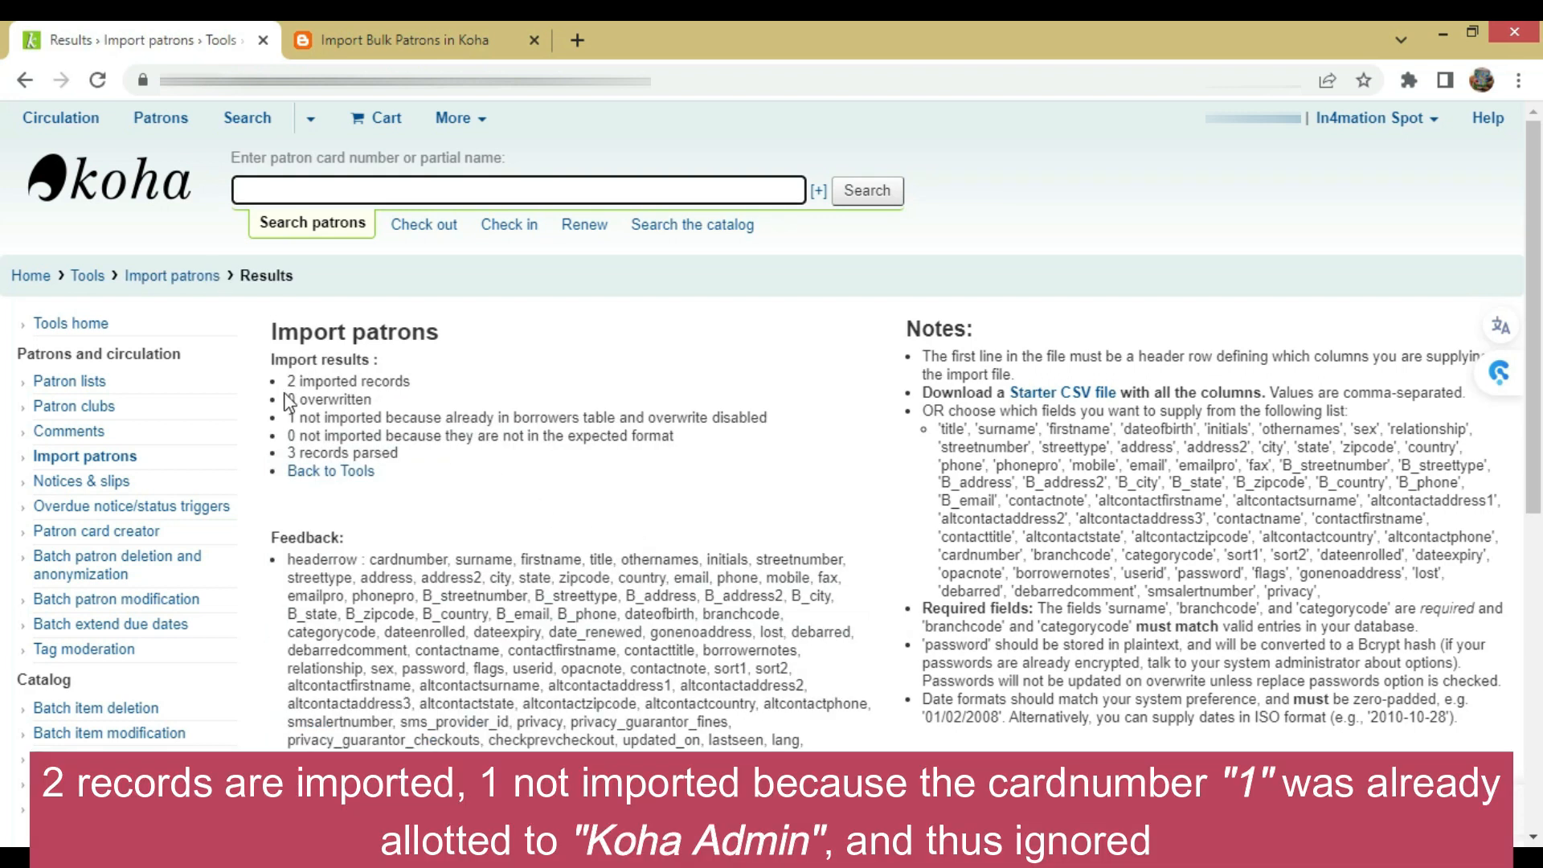
drag(288, 381, 389, 381)
drag(290, 418, 381, 417)
click(673, 450)
click(601, 489)
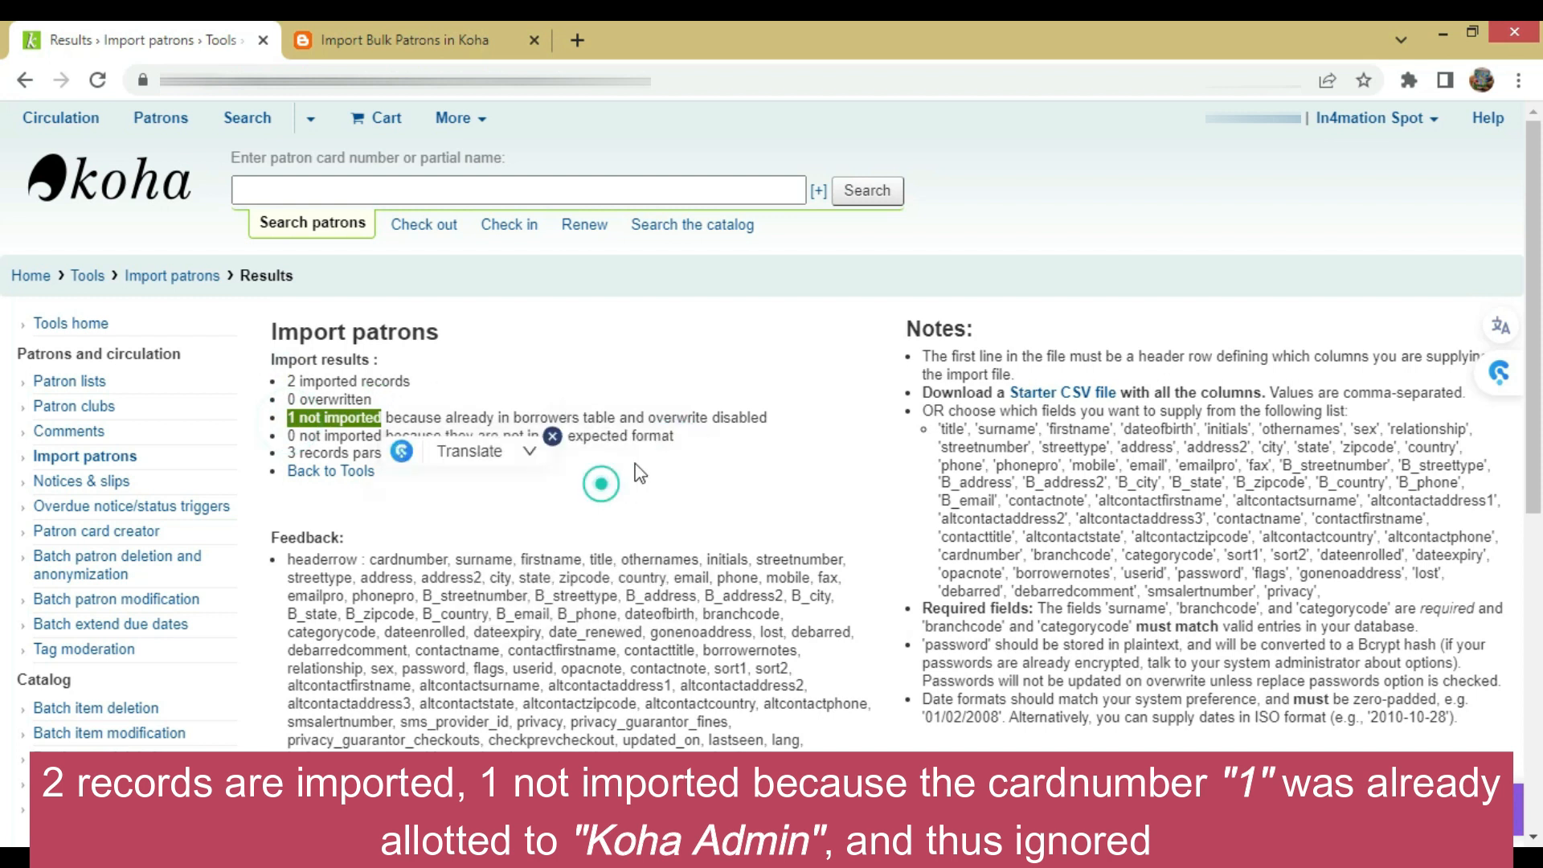
click(552, 436)
click(596, 495)
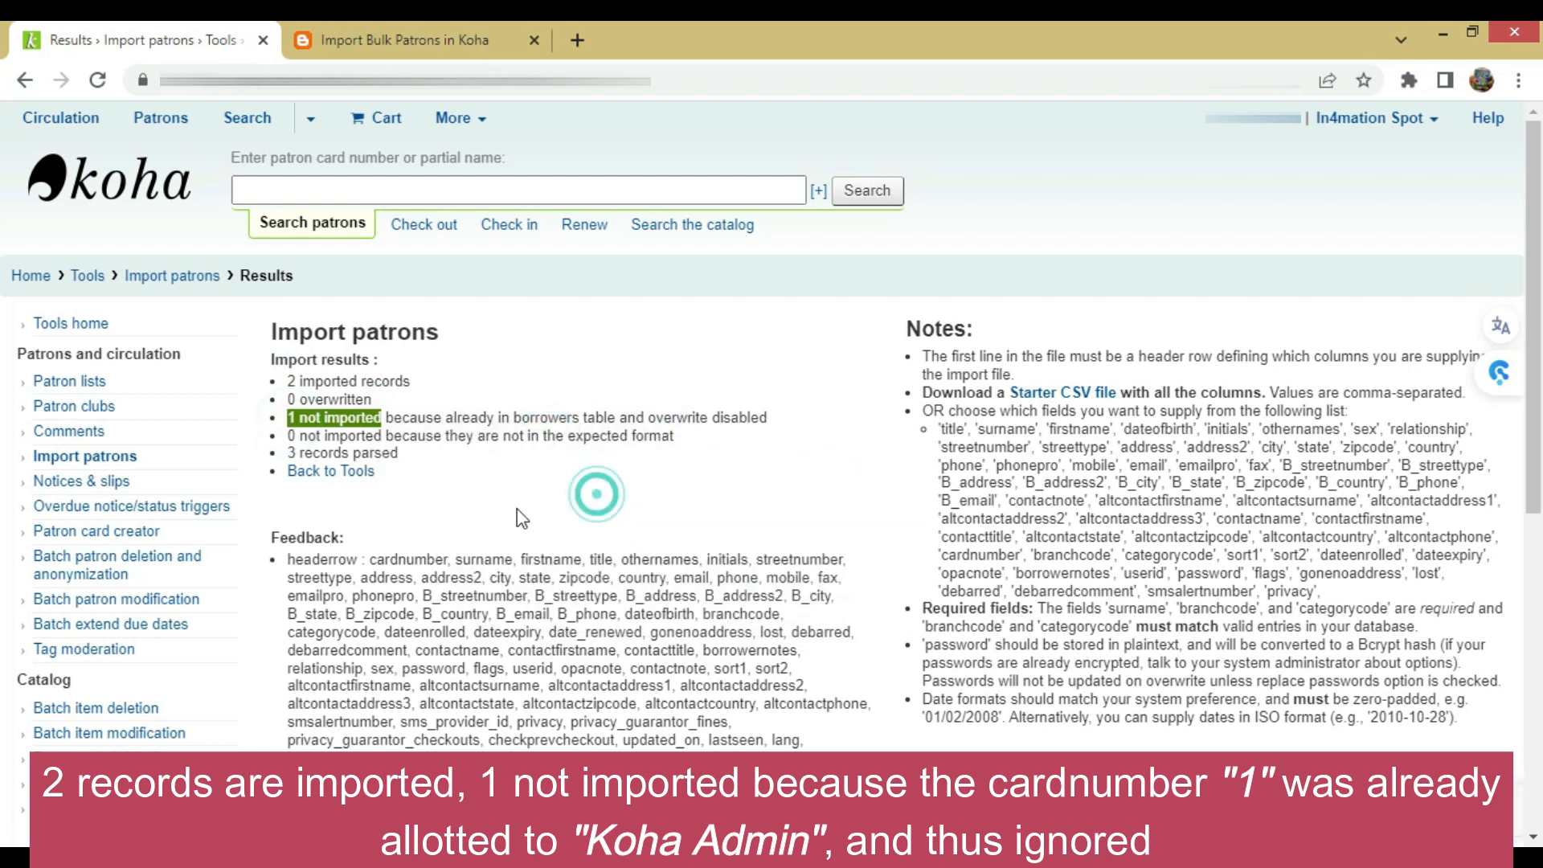
click(482, 432)
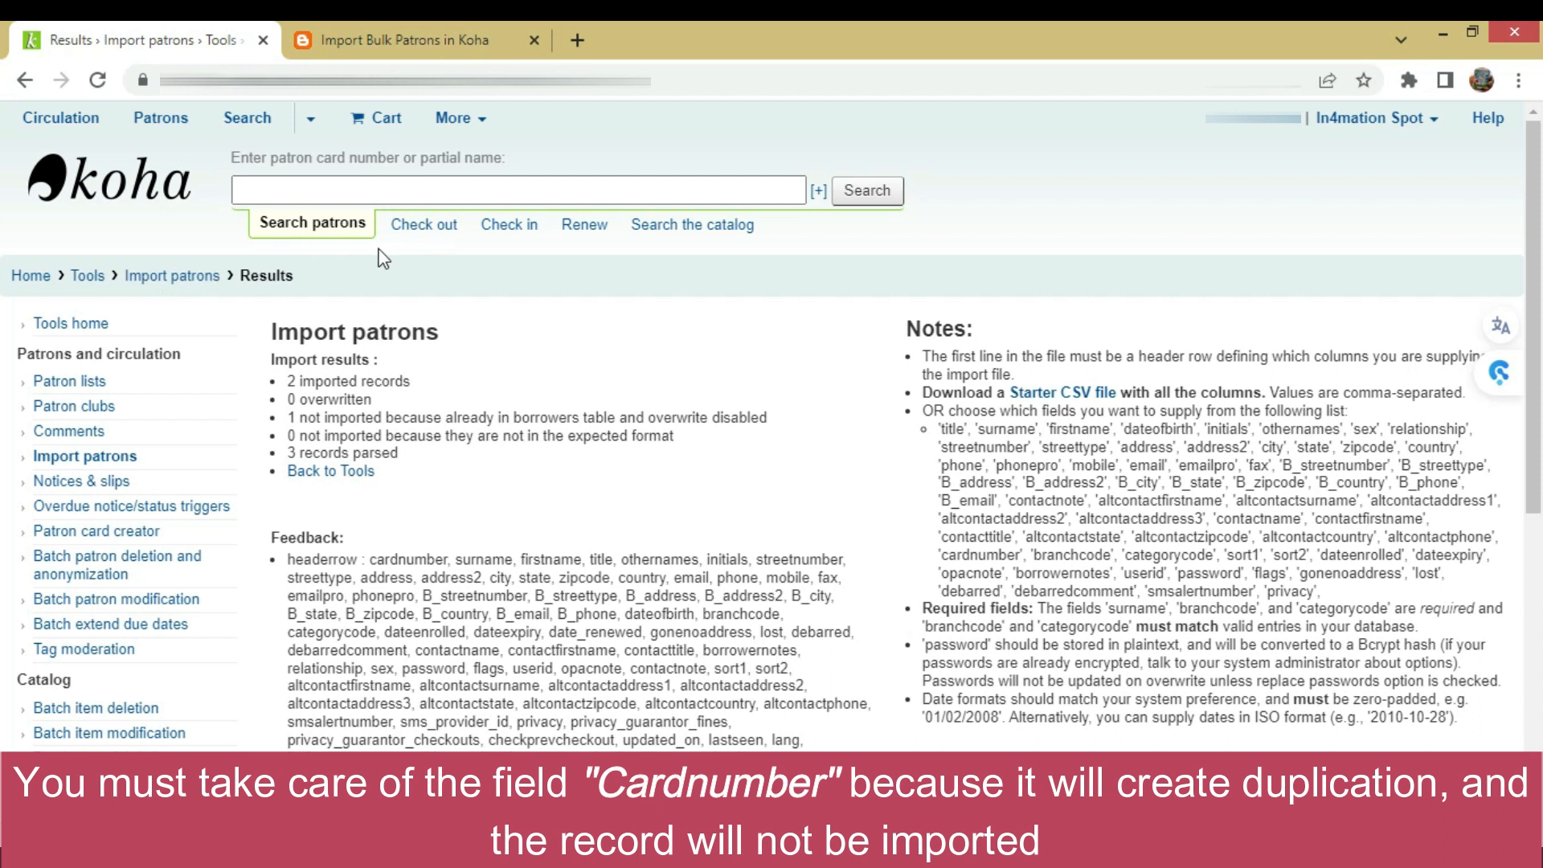
click(311, 191)
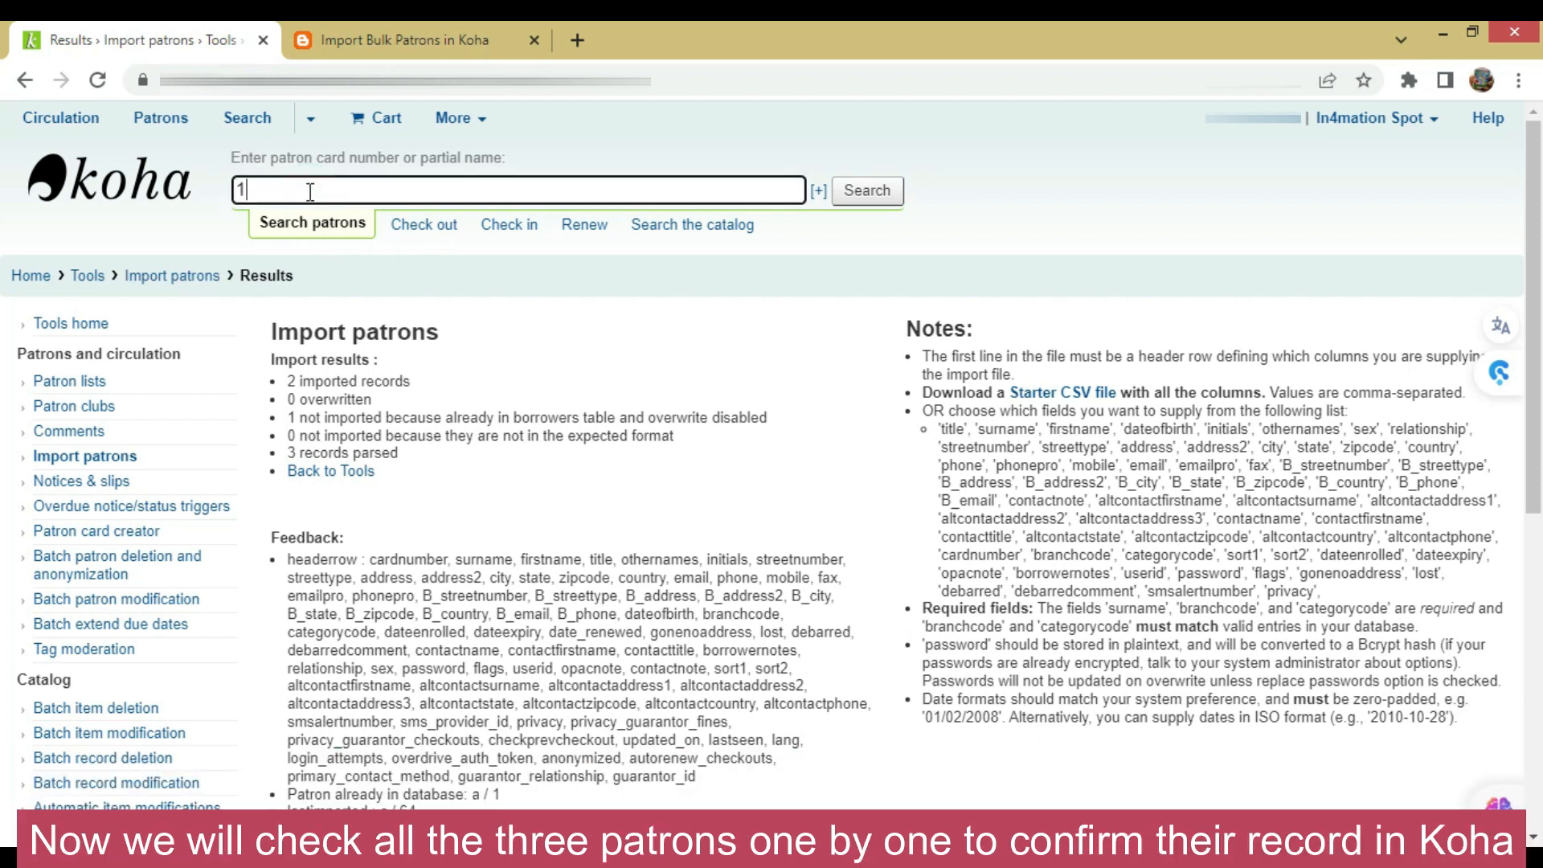
Look up card number 1, which opens the Koha Admin account, and disable the translation popup
key(Return)
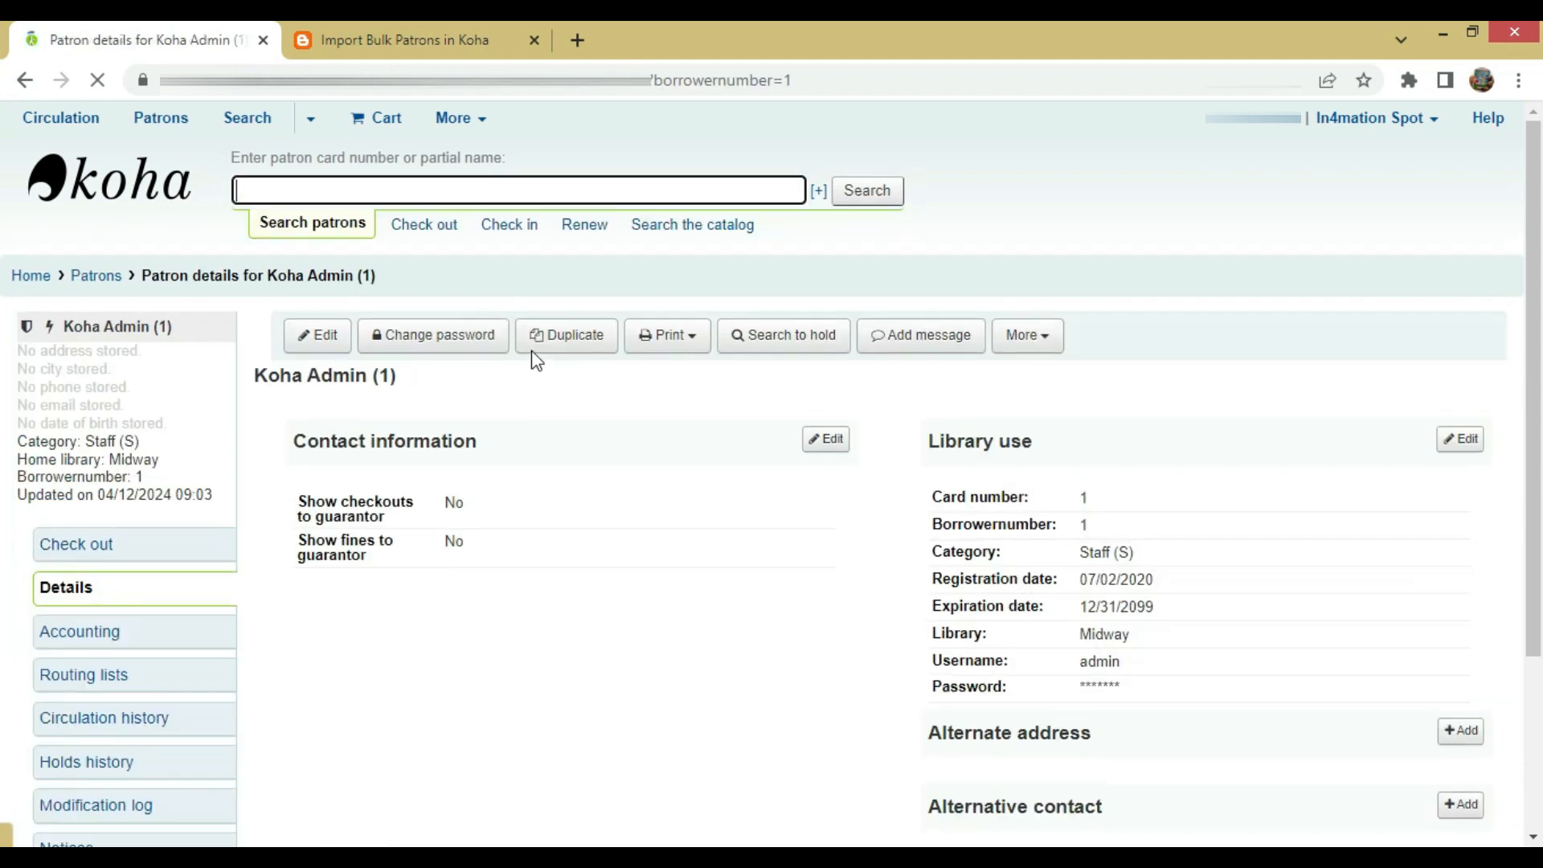
drag(255, 376, 399, 378)
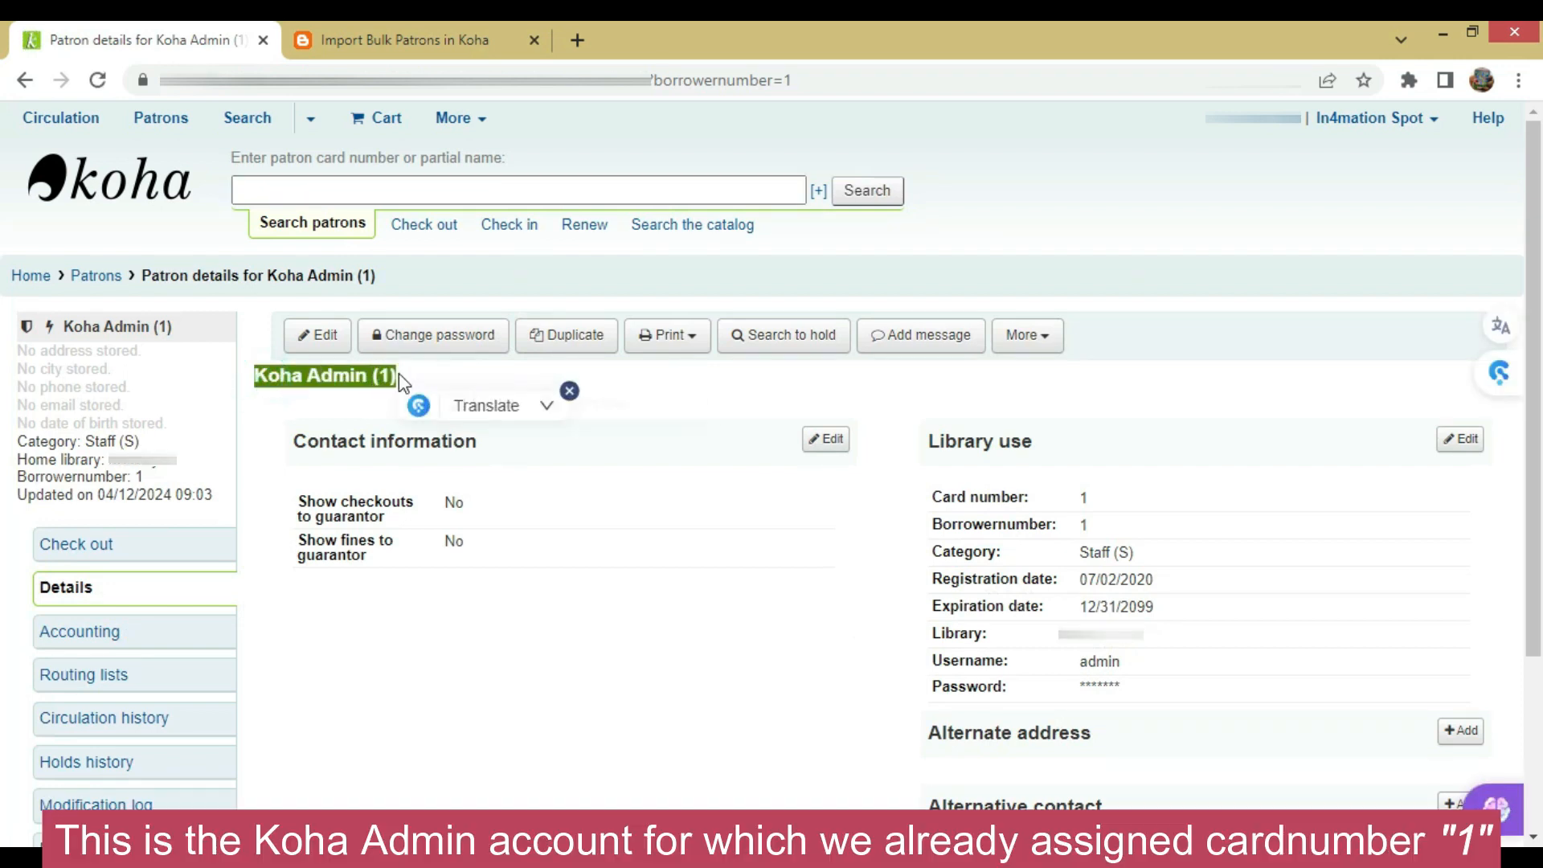
click(686, 396)
click(627, 444)
click(570, 391)
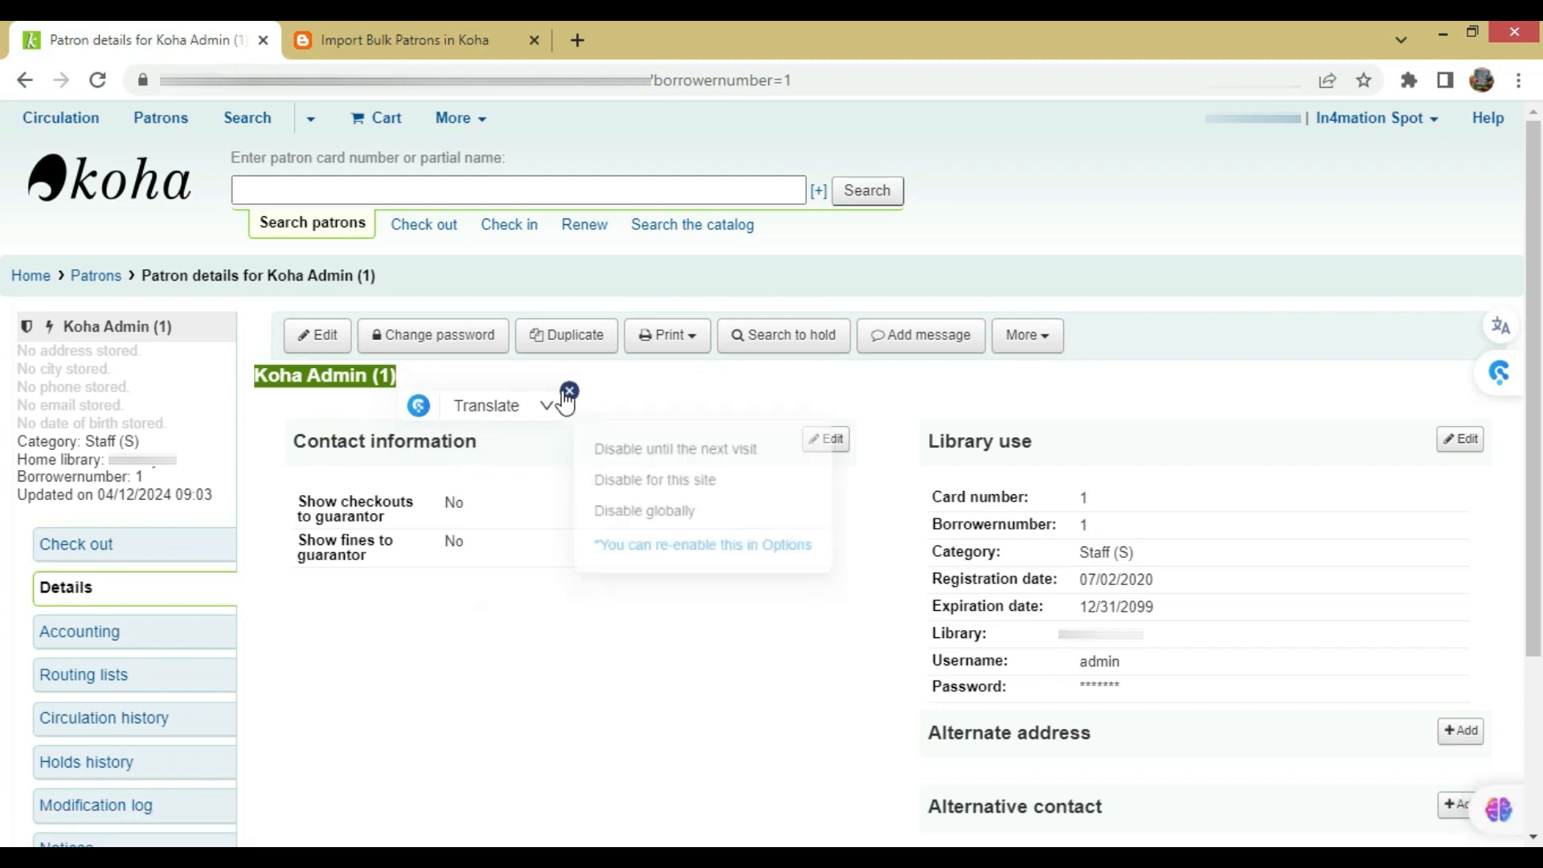
click(634, 457)
click(518, 426)
Search patrons for card number 2
click(314, 191)
text(2)
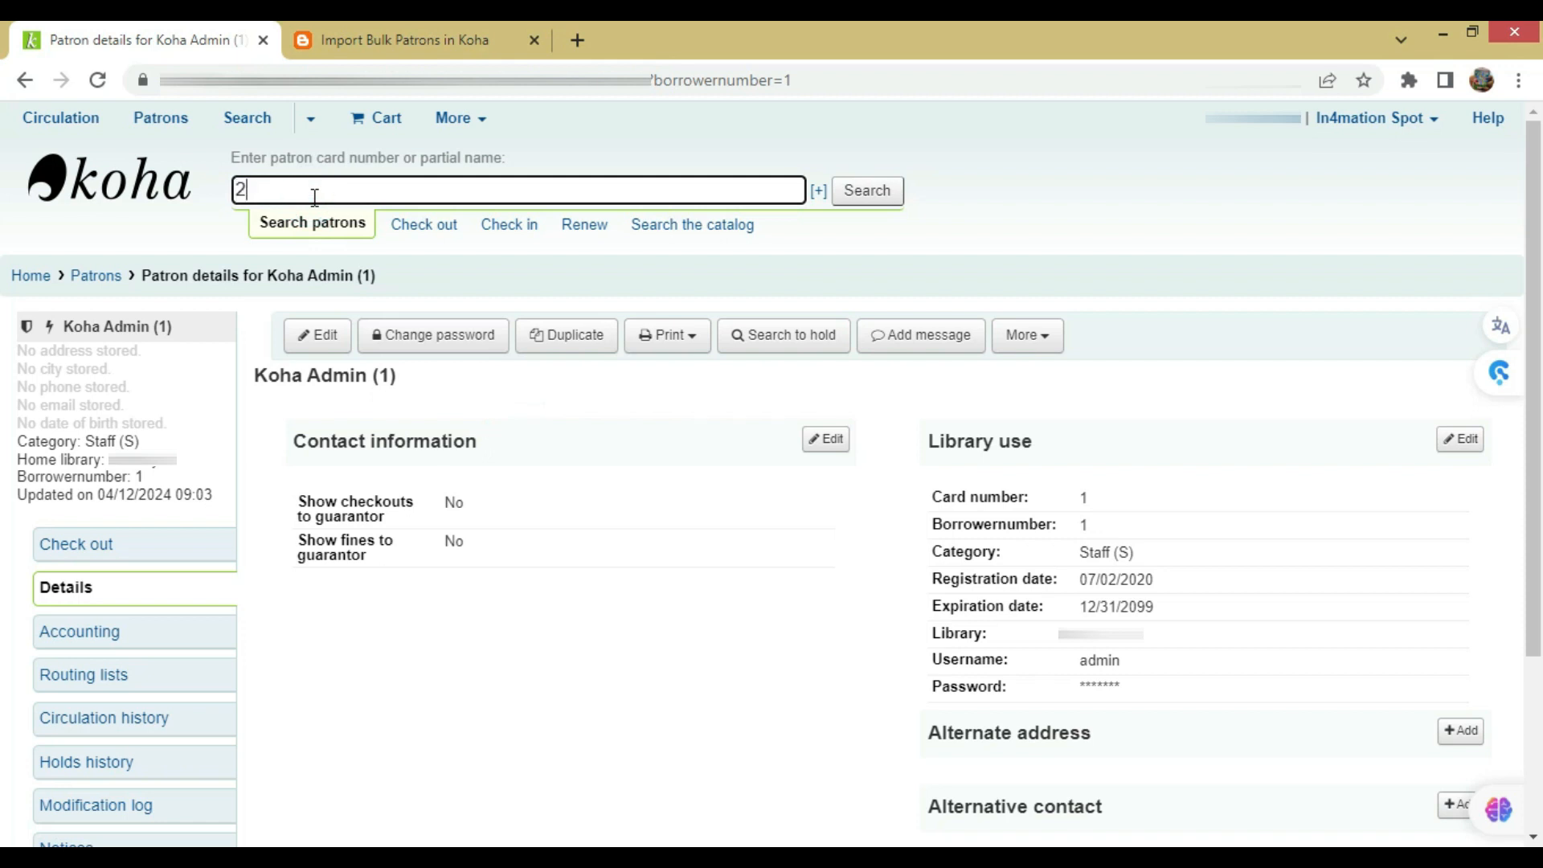
key(Return)
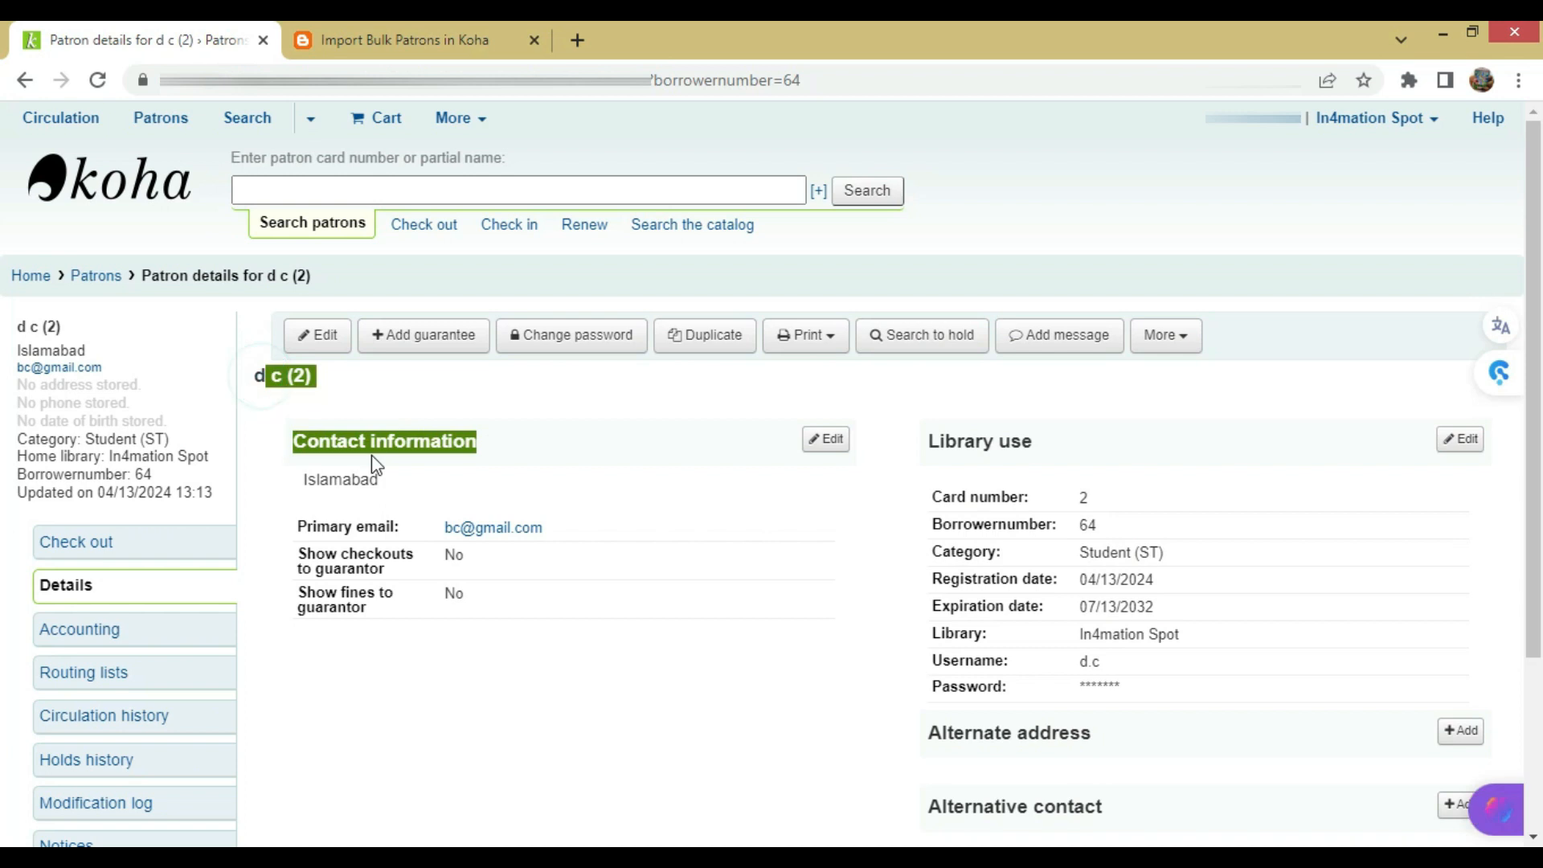
Look up card number 3 and confirm it's a Student (ST) at In4mation Spot with nothing checked out
click(367, 478)
click(319, 188)
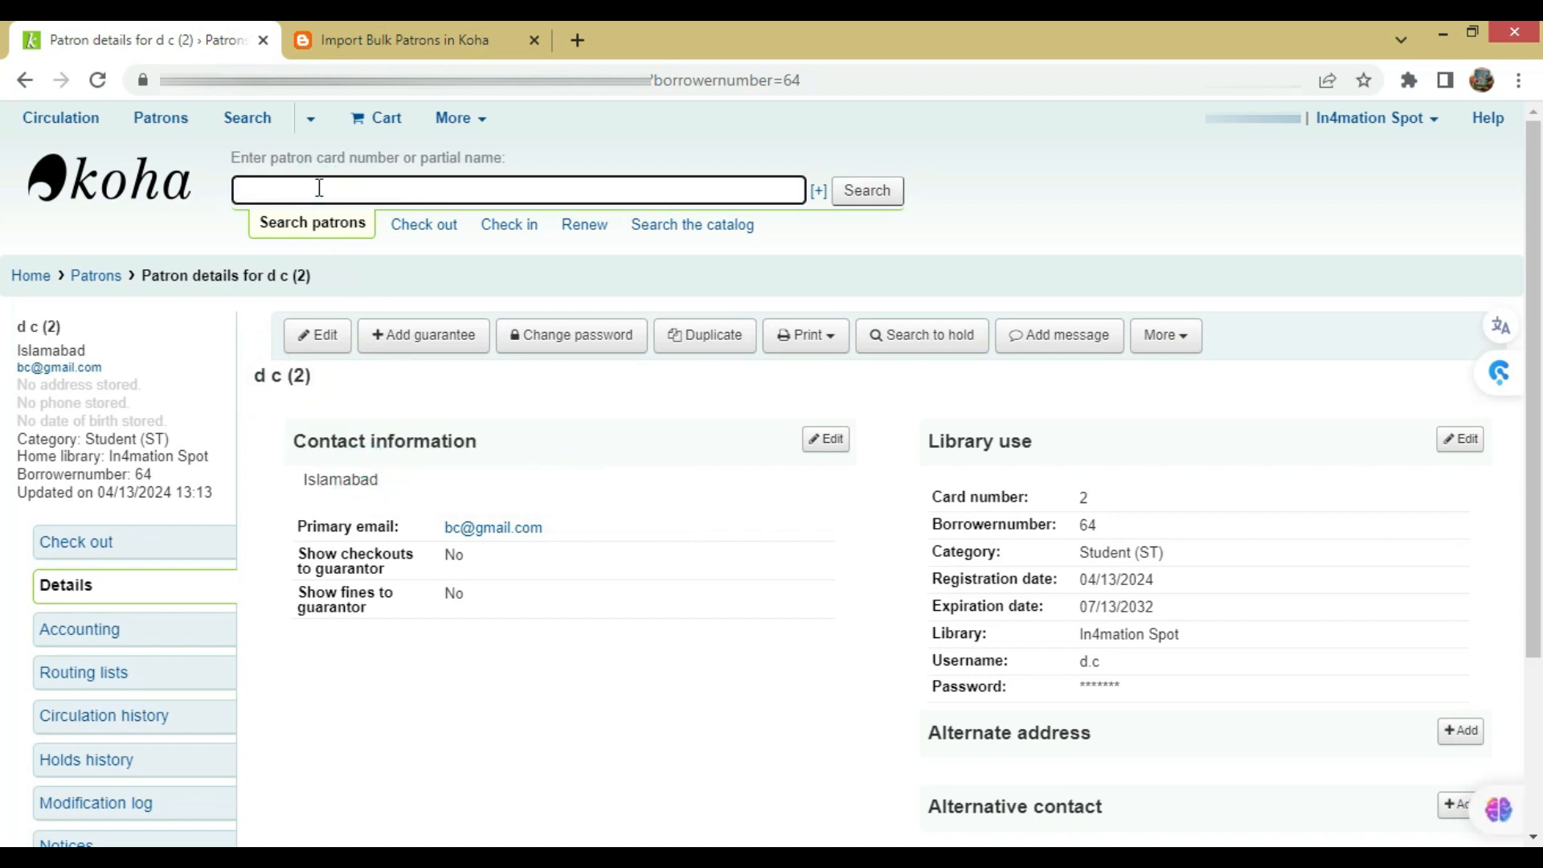
text(3)
key(Return)
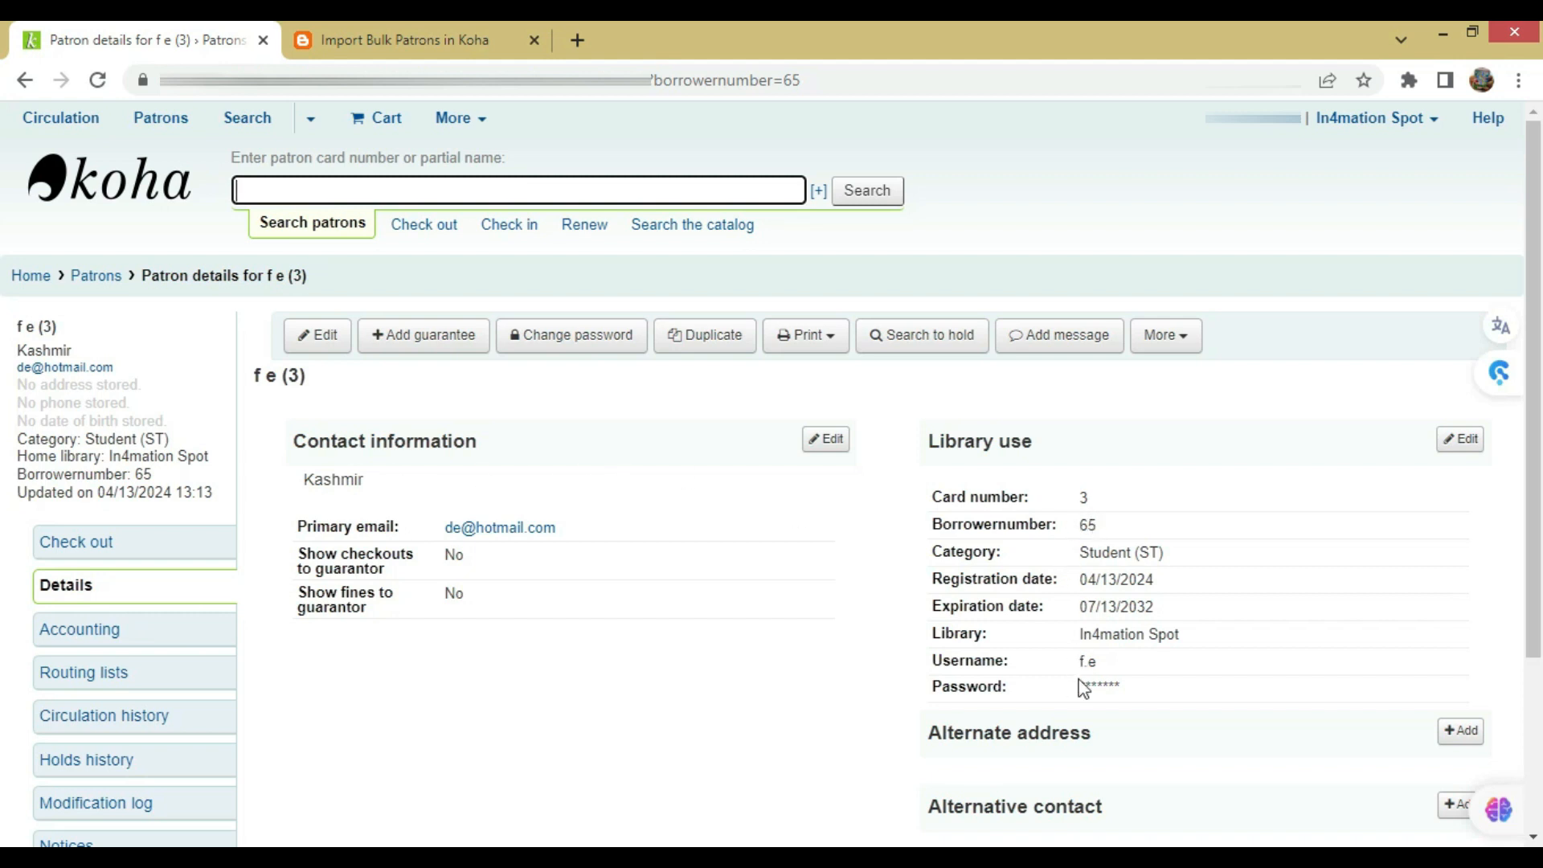
scroll(1137, 579, down, 3)
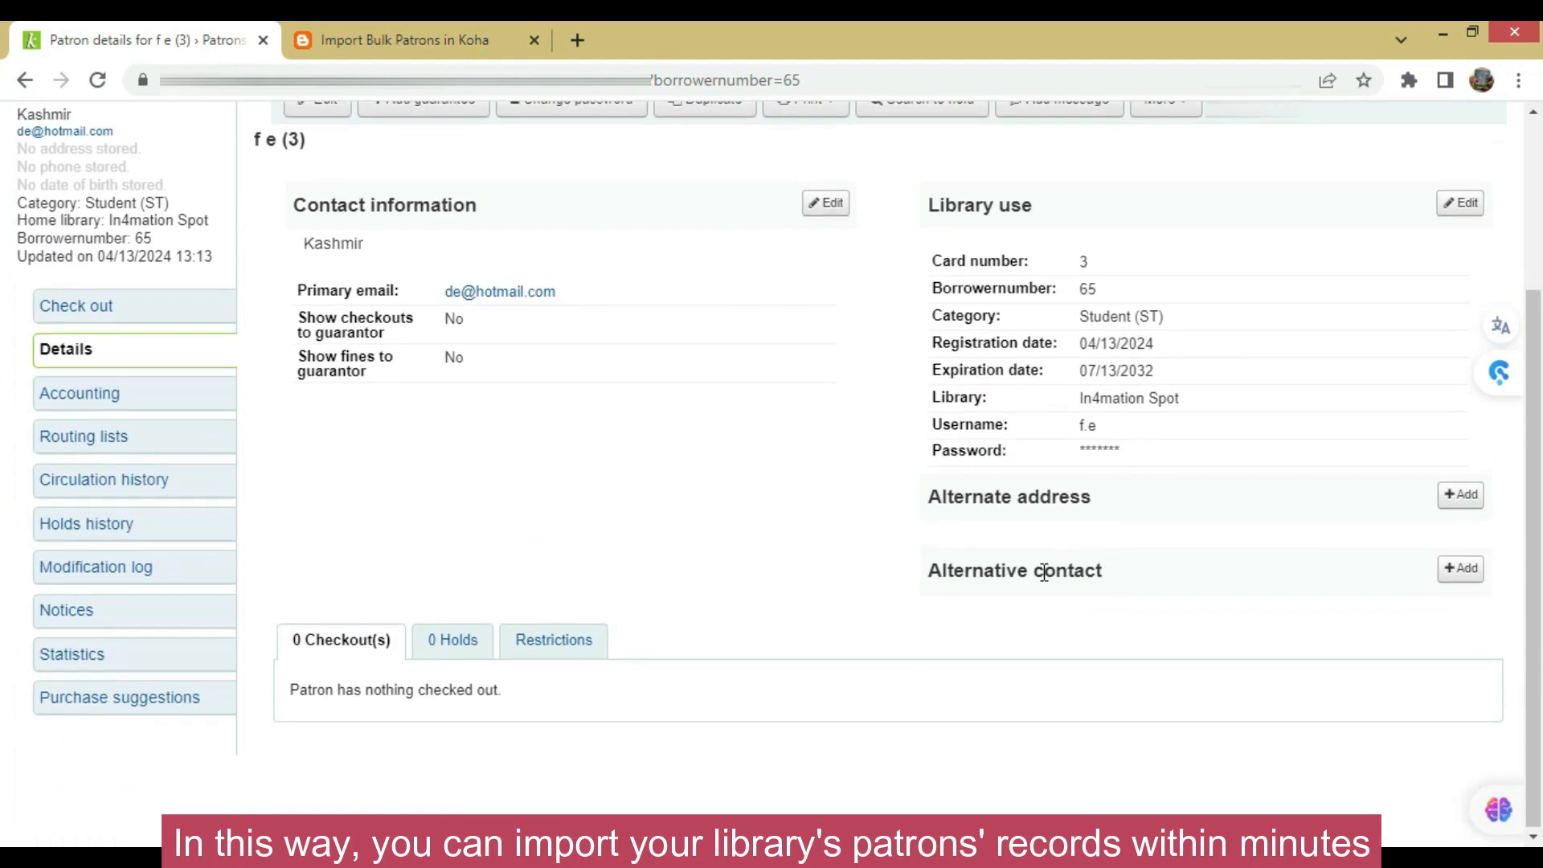
scroll(1013, 568, up, 3)
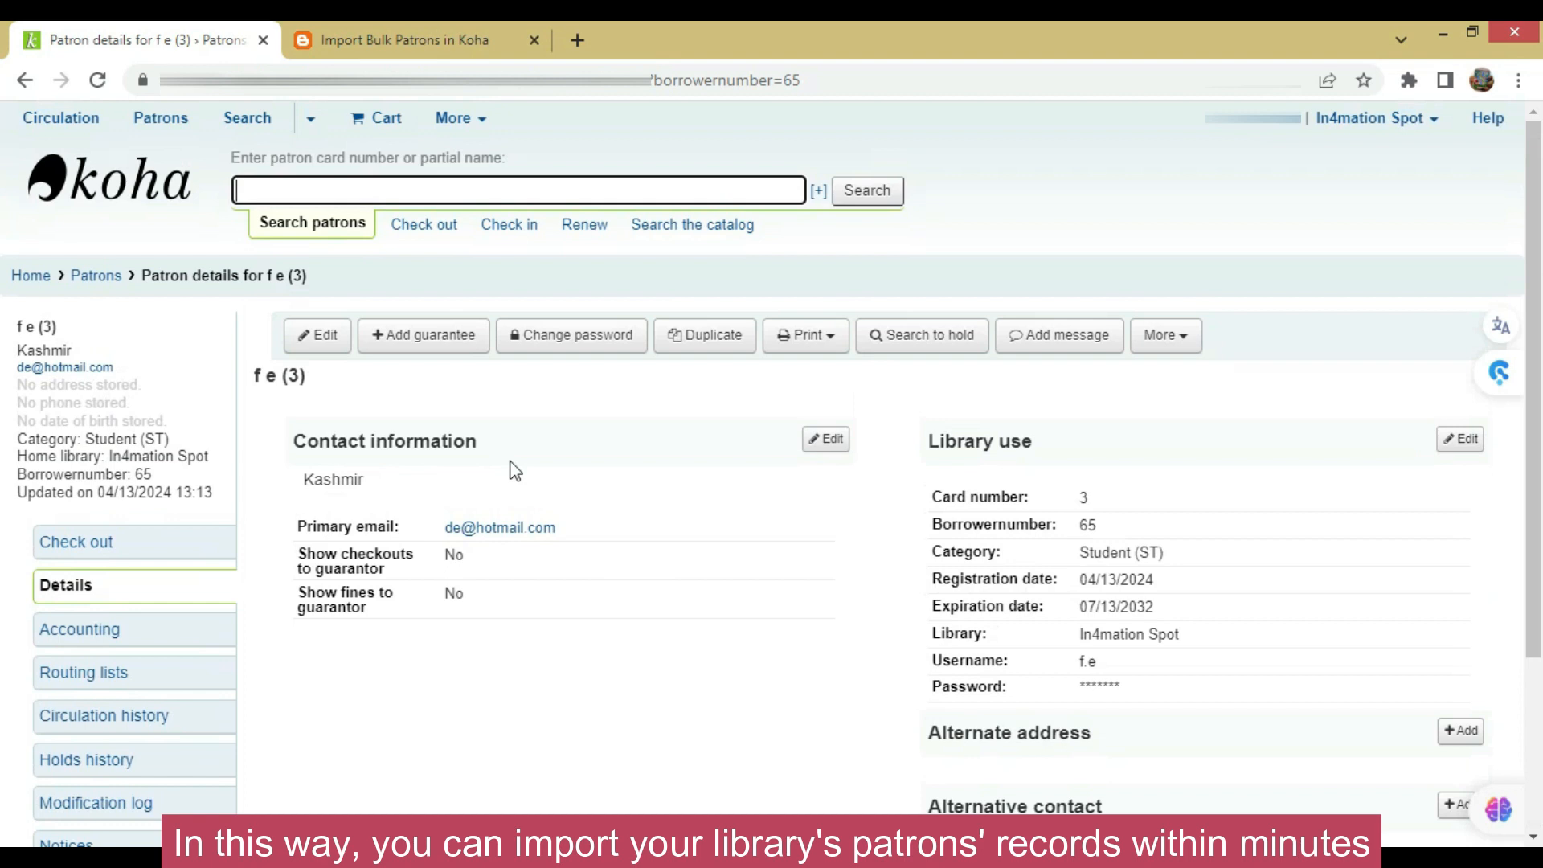